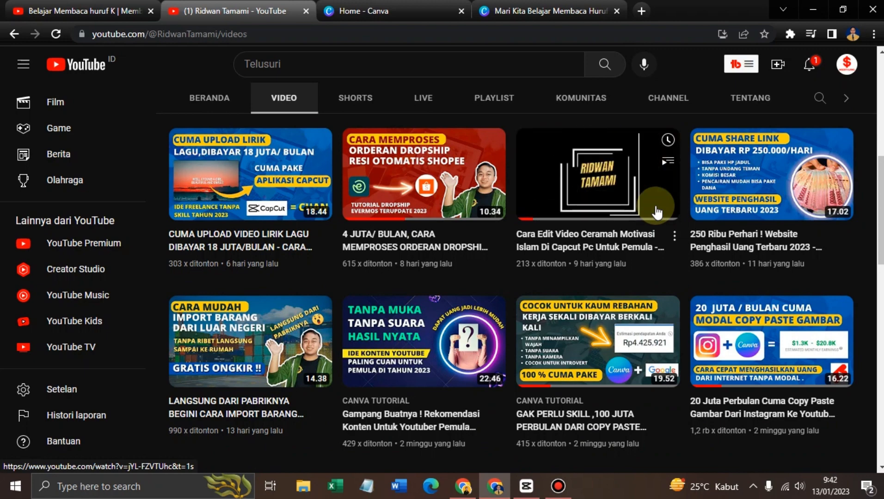
scroll(657, 212, down, 5)
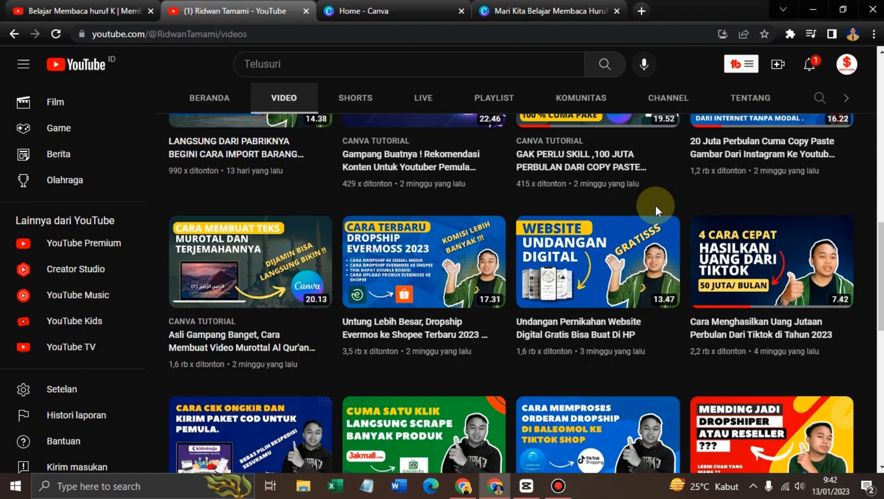
scroll(655, 206, down, 5)
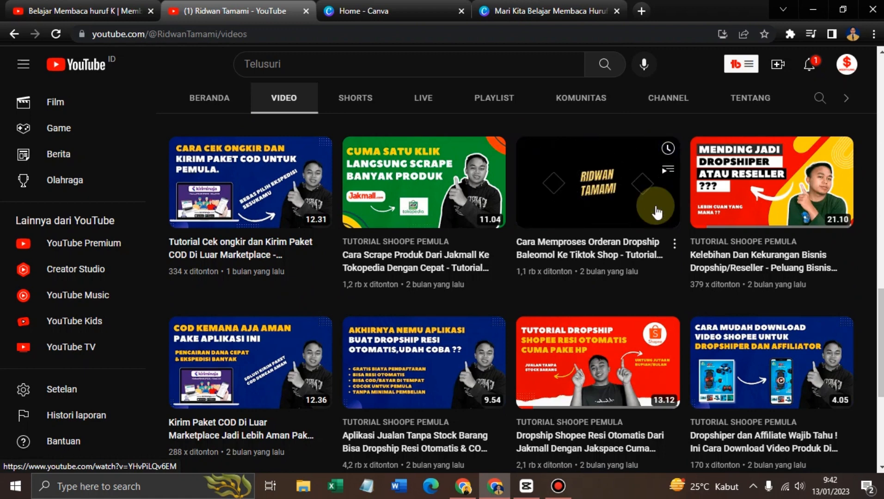
- Play the YouTube video "Belajar Membaca huruf K" muted and examine how it presents syllables and pictures on a cartoon background
click(41, 6)
scroll(325, 170, down, 3)
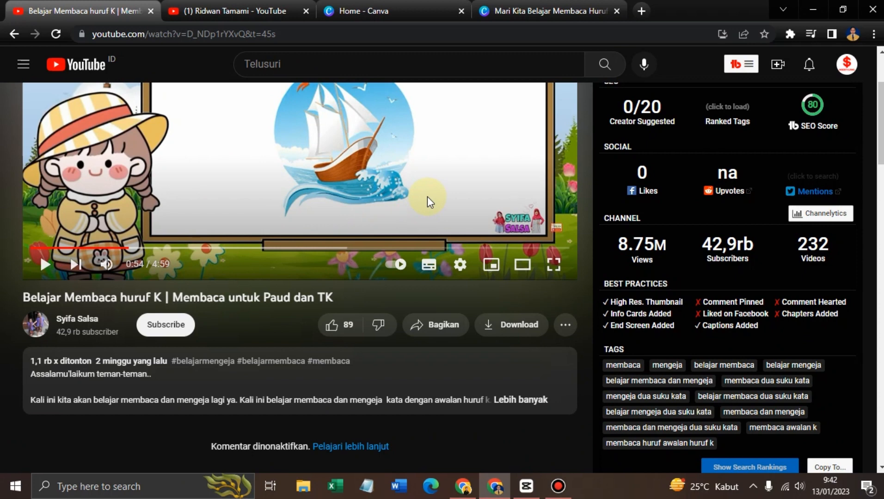
click(107, 264)
click(298, 206)
scroll(298, 206, up, 2)
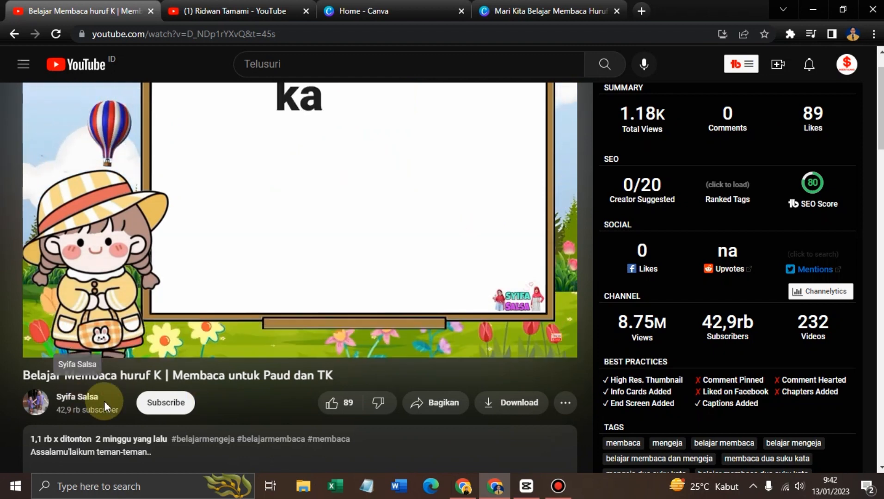
mouse_move(390, 273)
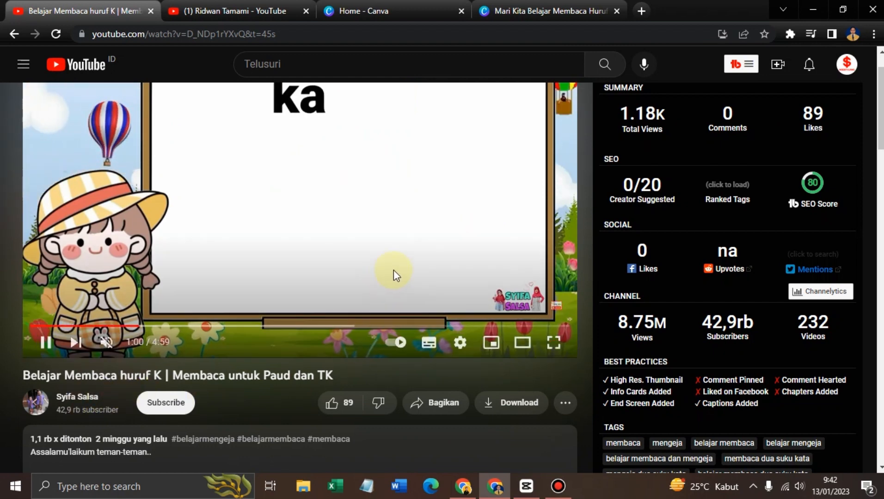
scroll(385, 271, up, 1)
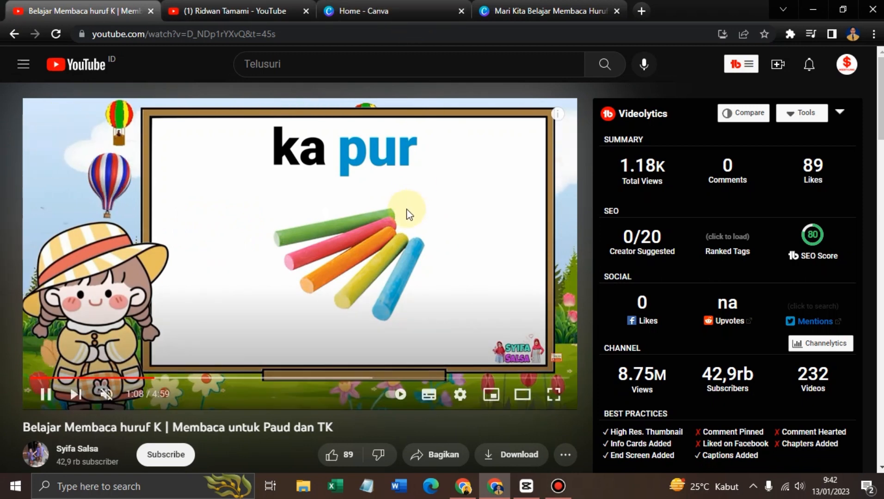
click(405, 209)
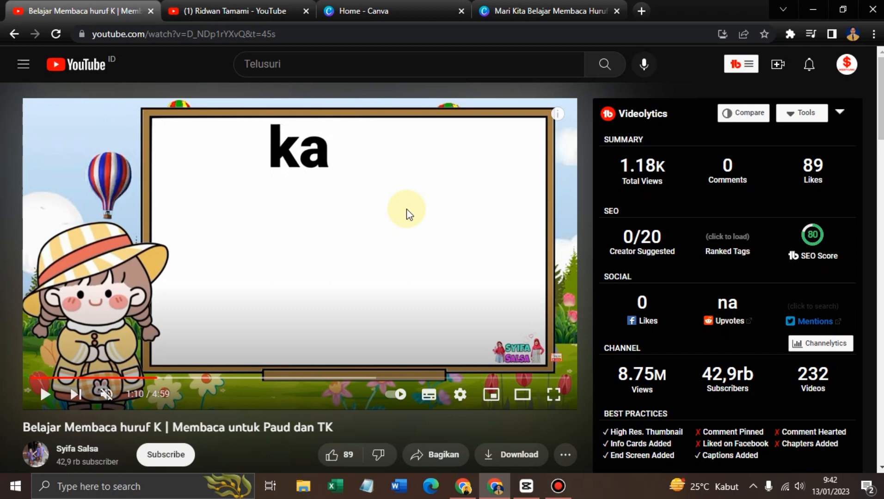
click(407, 212)
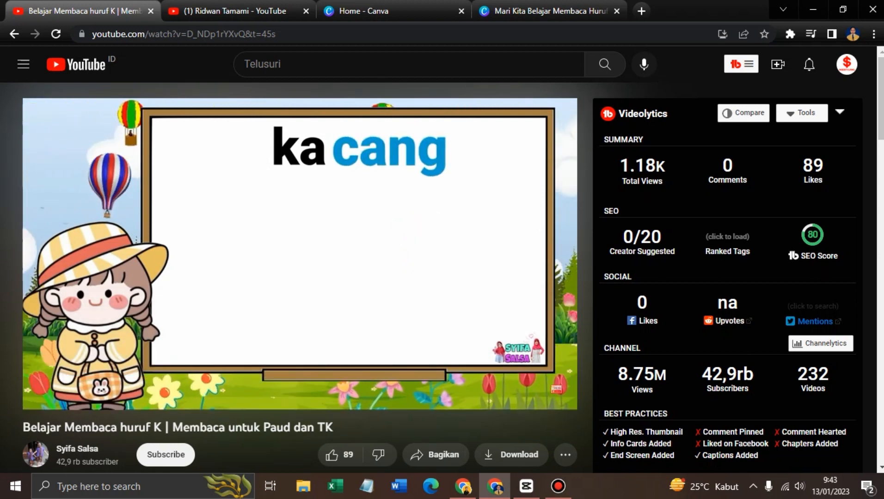
mouse_move(424, 234)
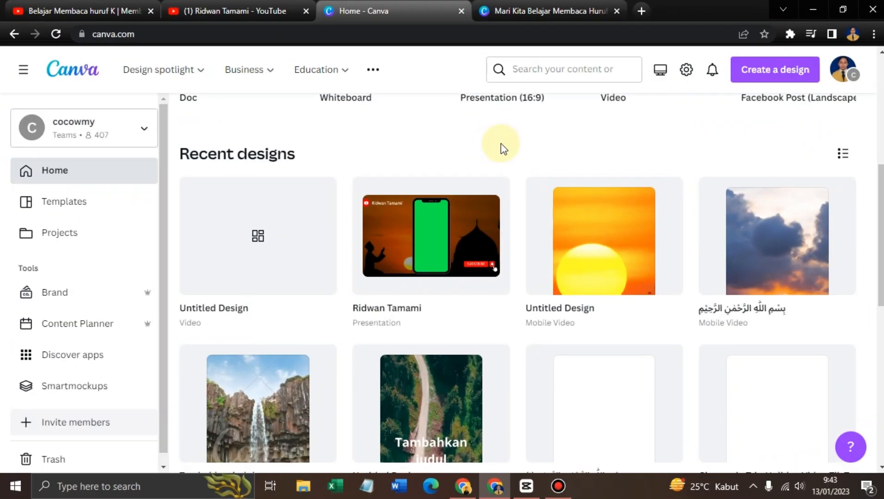
- Switch to Canva's home page and create a new blank design of the Video type
scroll(499, 144, up, 7)
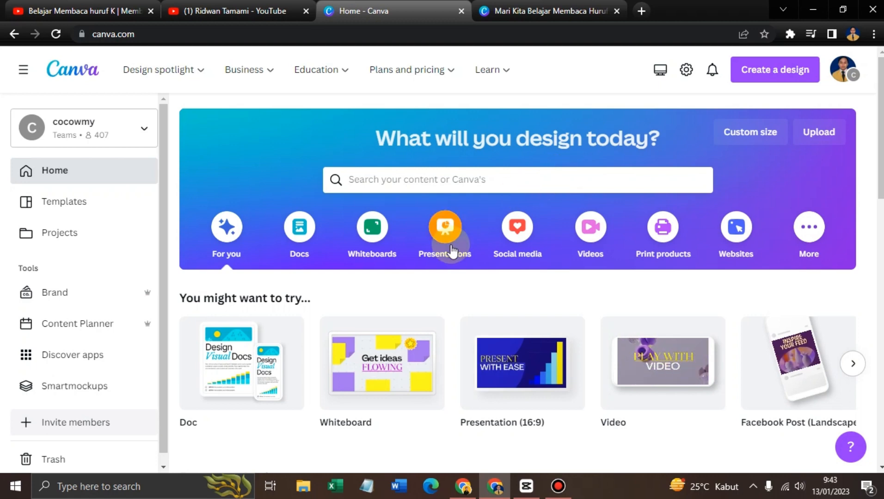
click(445, 228)
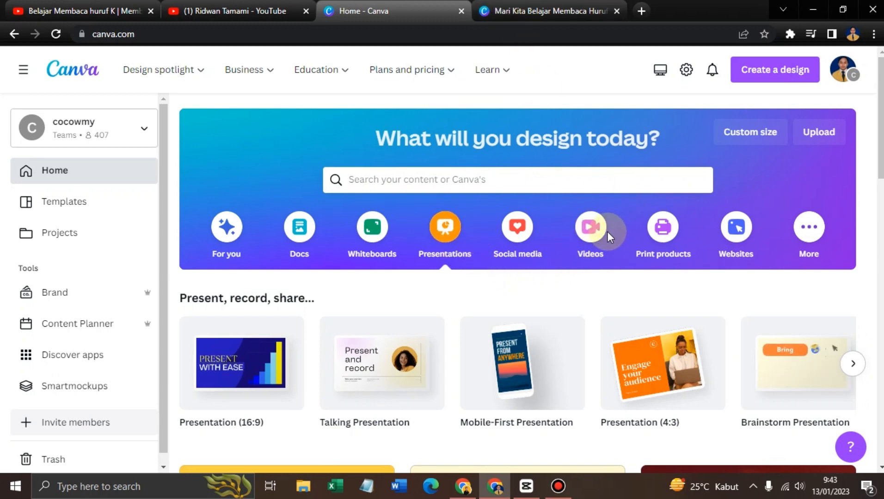
click(578, 228)
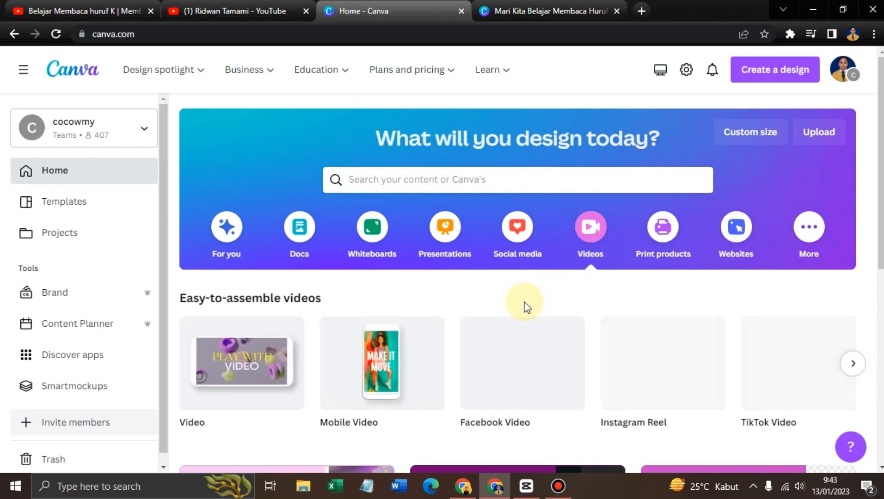
click(251, 365)
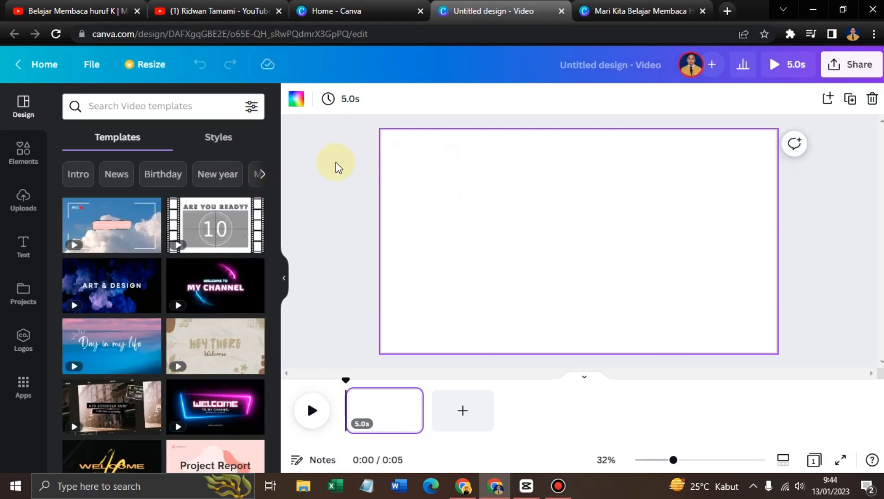
- Return to the YouTube reference video and examine the scene around 0:35, including its background, character and board
click(113, 9)
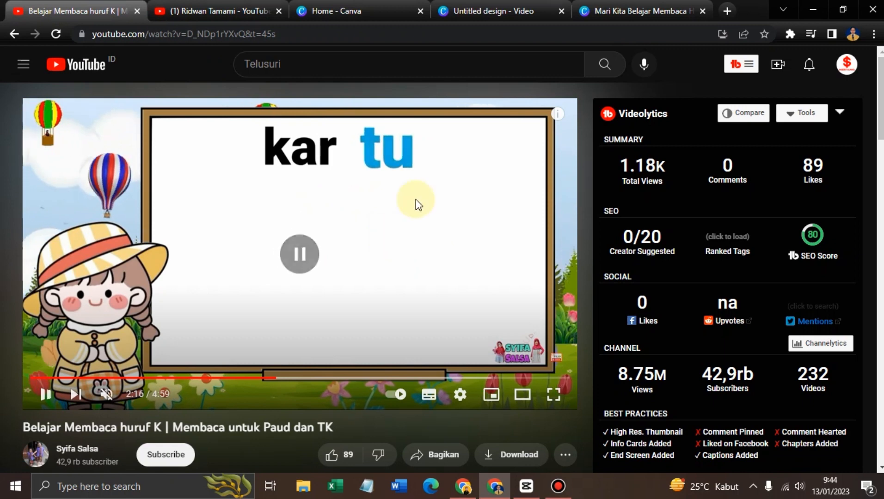
click(416, 200)
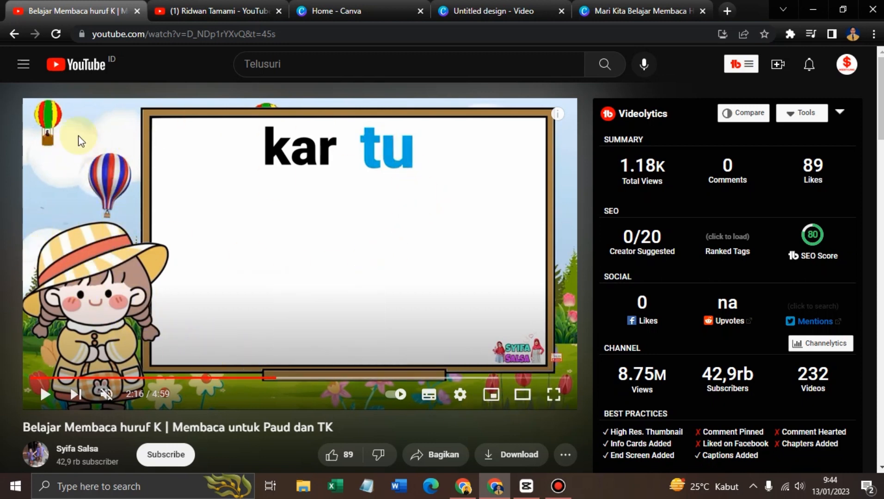
click(159, 379)
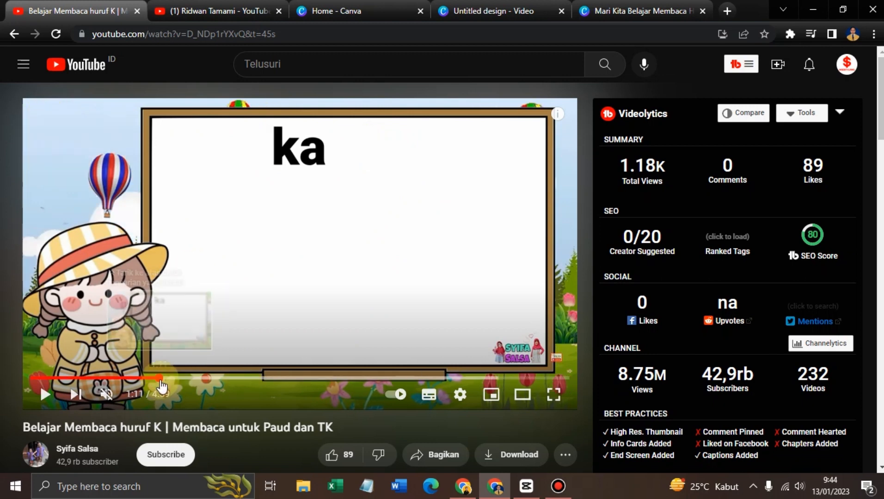
click(94, 378)
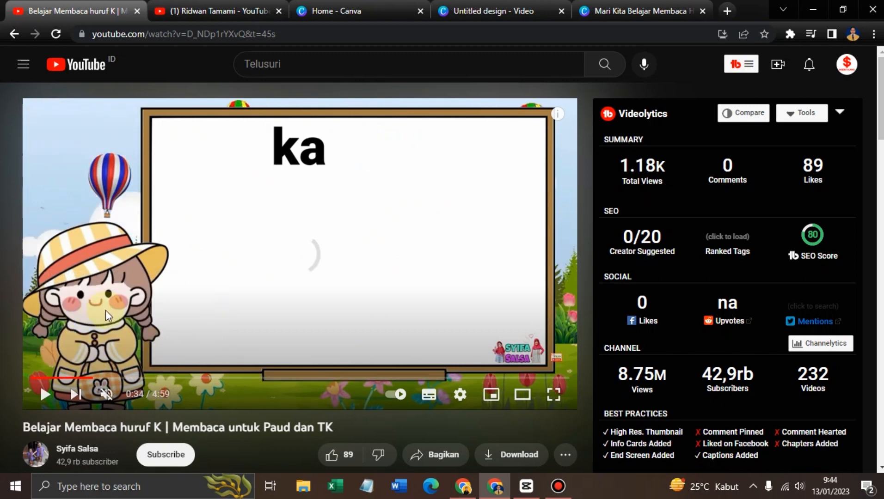
click(182, 284)
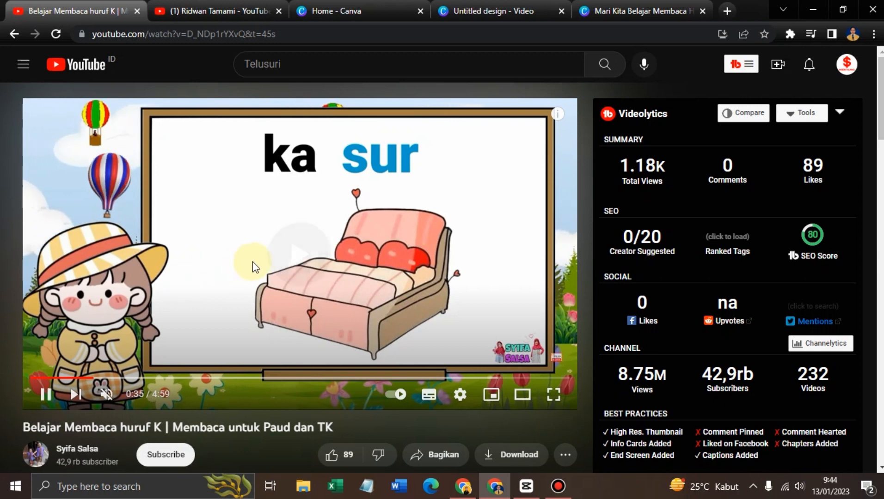
click(296, 262)
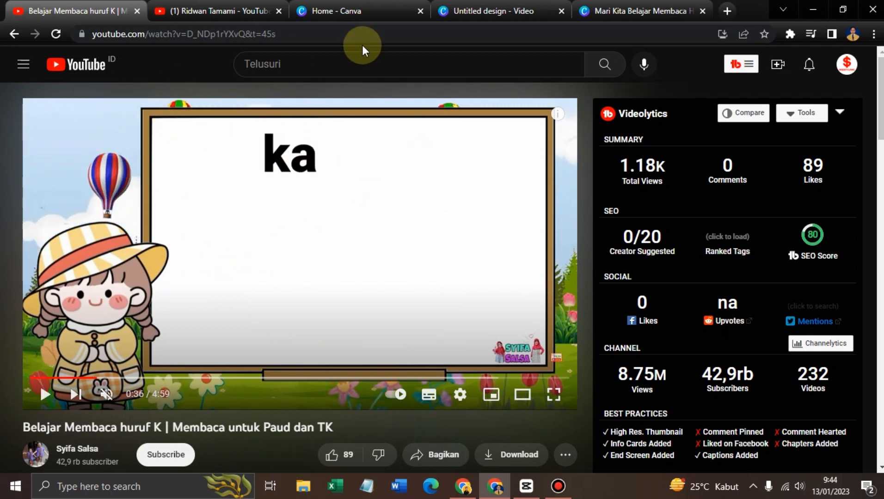
- Switch to the untitled Canva video design, search the elements for "SKY" and limit the results to graphics
click(620, 11)
click(500, 12)
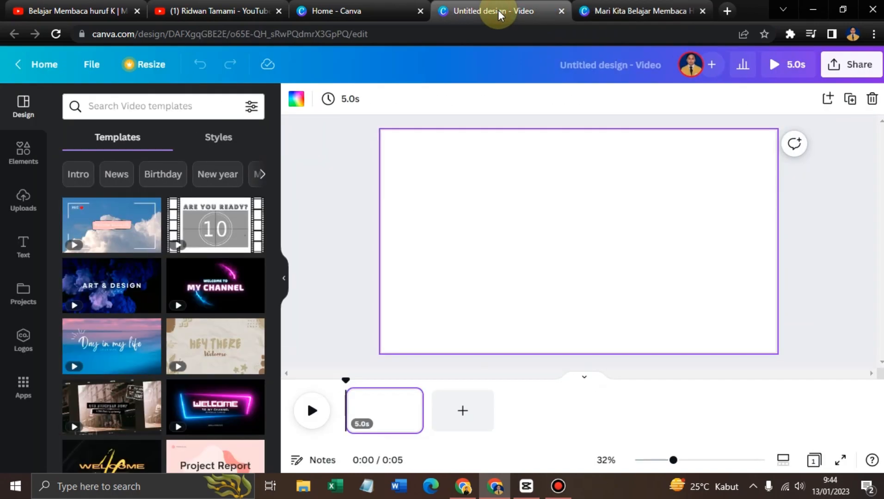
click(23, 151)
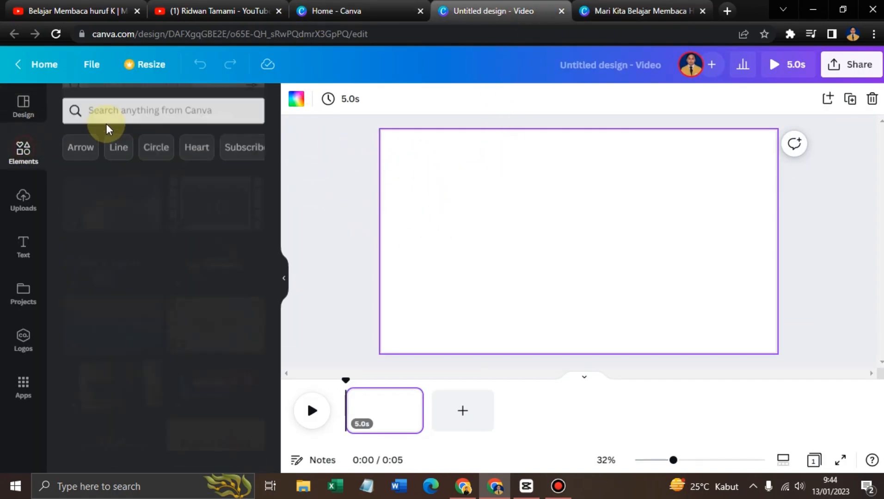
click(162, 107)
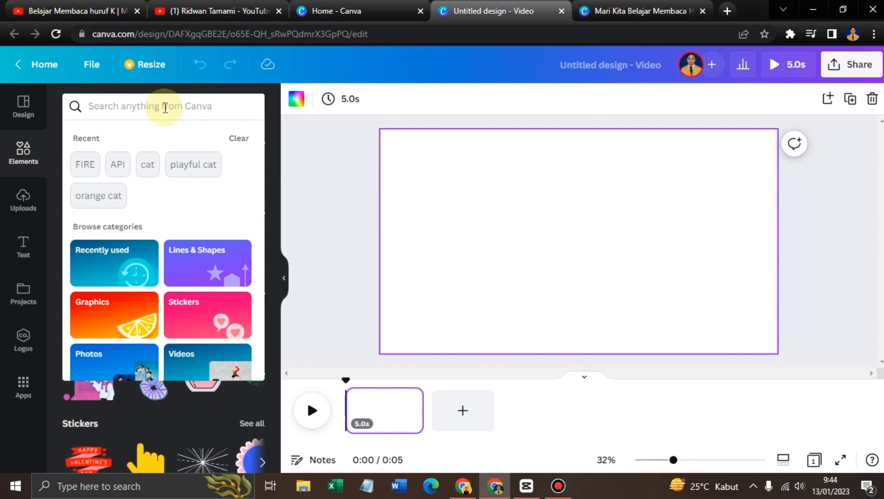
text(sKY)
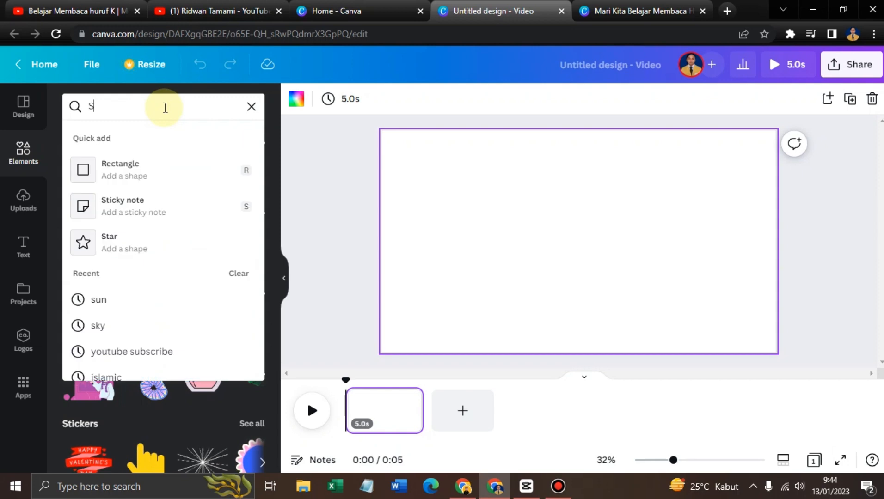
key(Return)
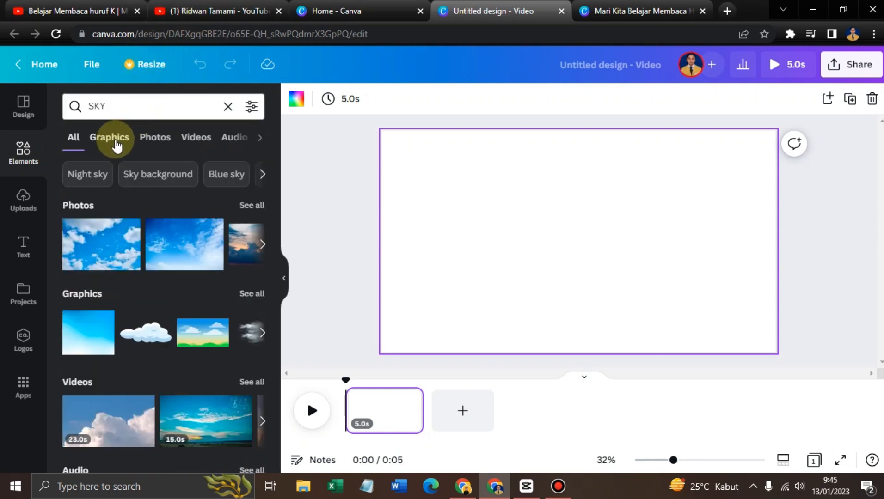
click(113, 139)
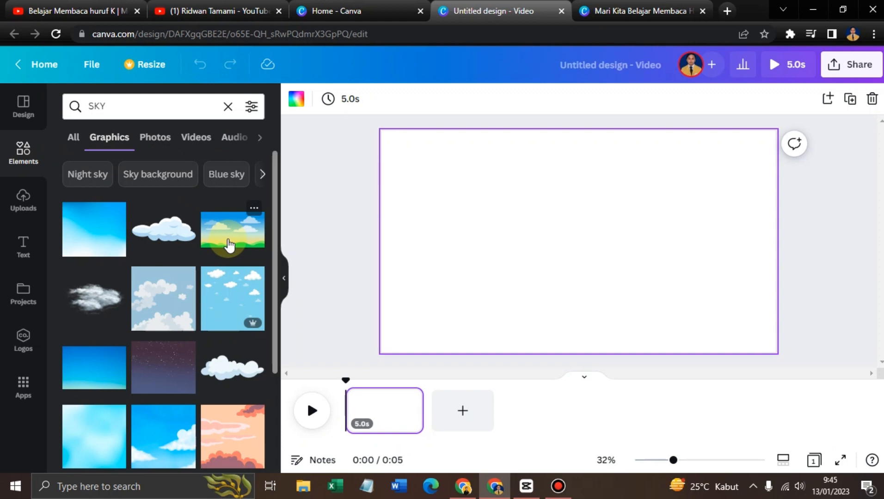
- Add the cartoon landscape graphic with light blue sky, white clouds, green bushes and grass to the page
scroll(230, 245, down, 4)
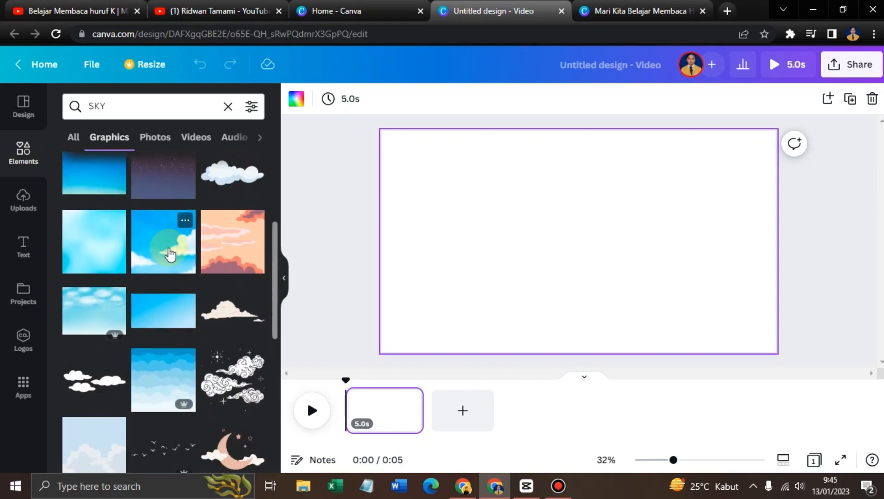
scroll(170, 253, down, 8)
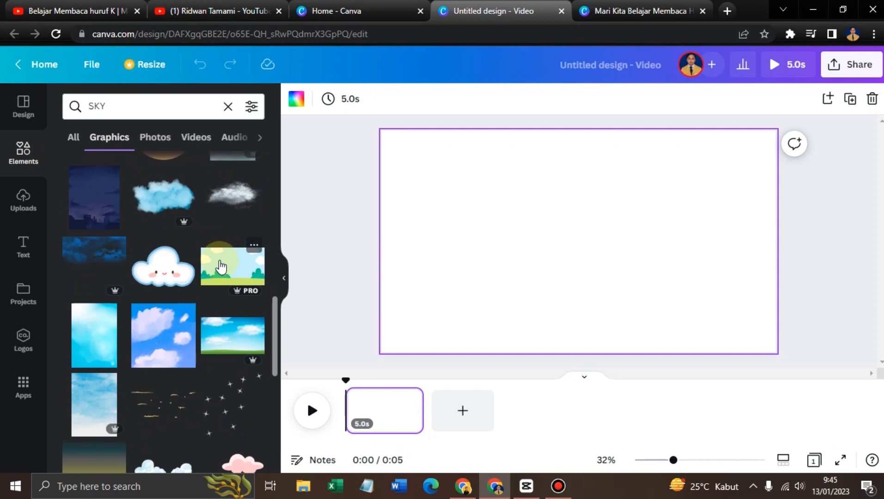
scroll(221, 267, down, 10)
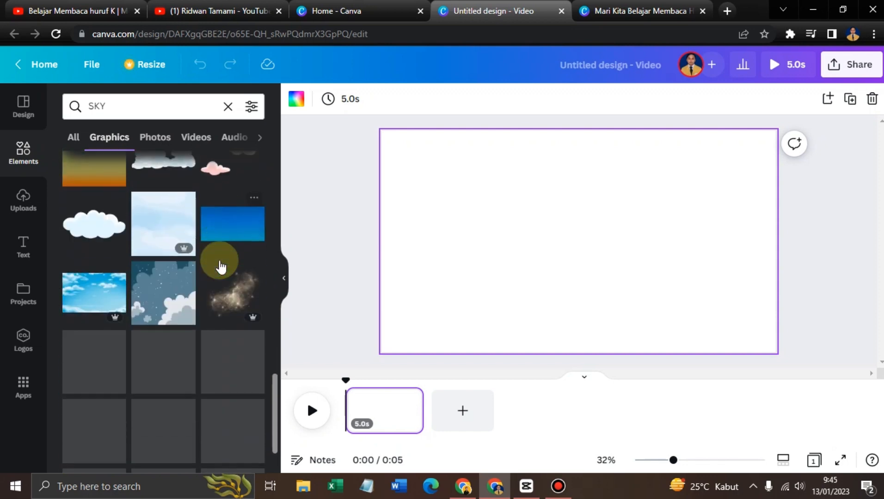
scroll(217, 259, up, 7)
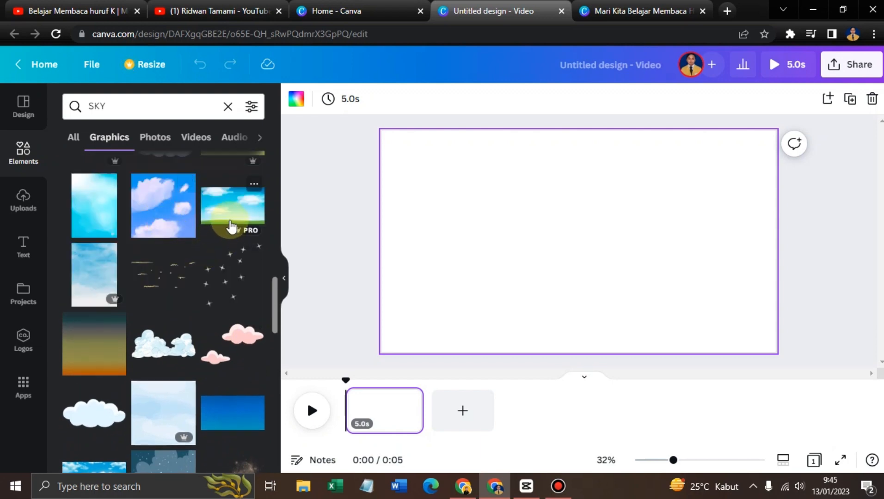
scroll(223, 230, up, 4)
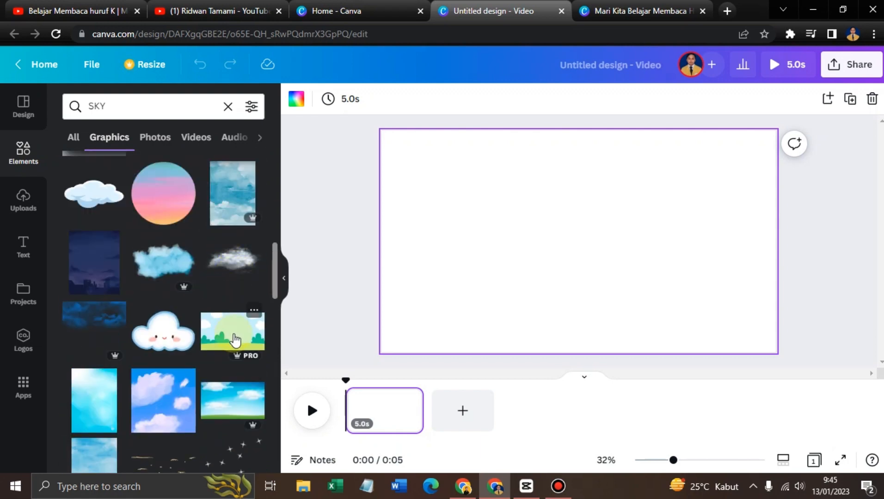
click(232, 332)
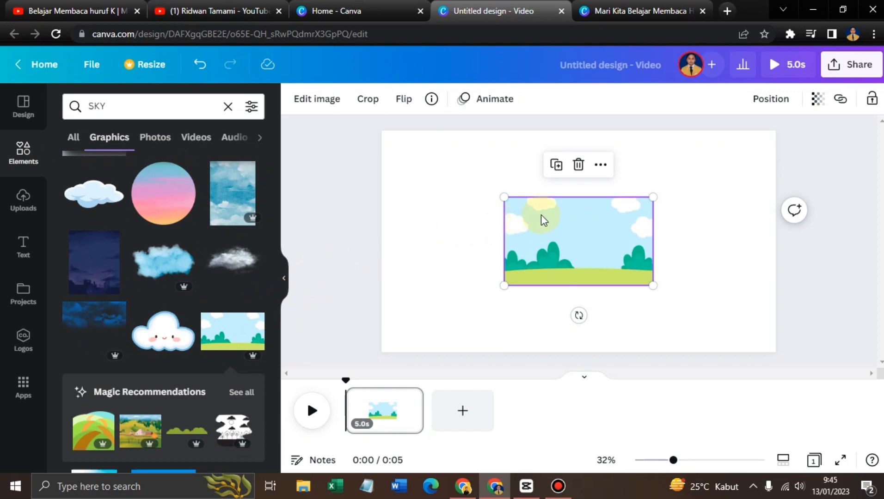
- Enlarge the landscape graphic and position it so that it covers the entire page as the background
right_click(543, 219)
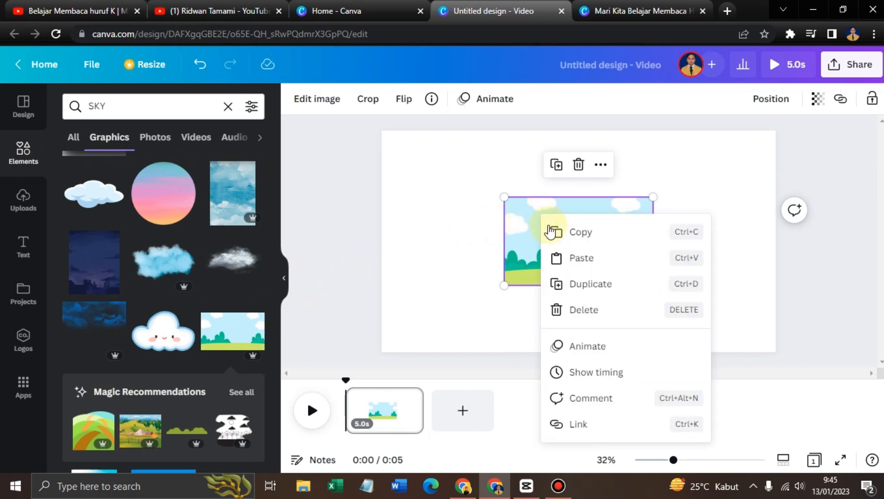
click(576, 284)
drag(652, 286, 781, 397)
mouse_move(686, 263)
mouse_down()
mouse_move(671, 276)
mouse_move(675, 259)
mouse_up()
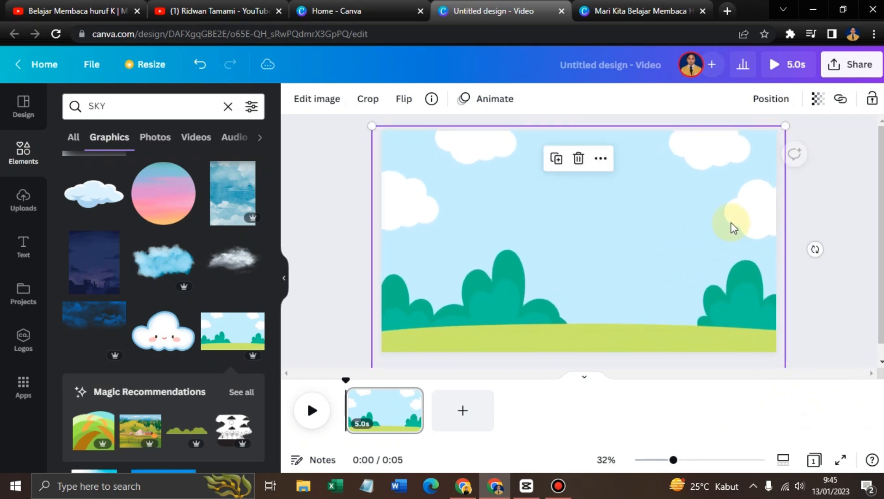
click(802, 293)
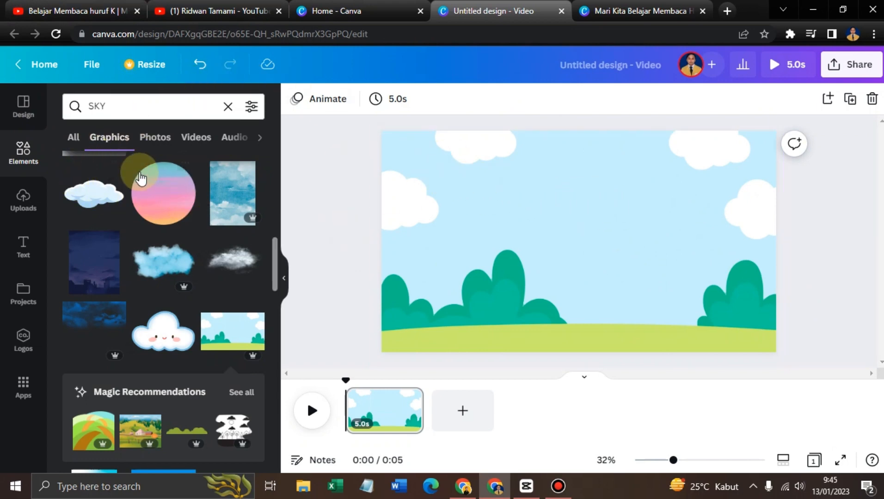
- Search the elements for "rainbow" and limit the results to graphics
click(227, 108)
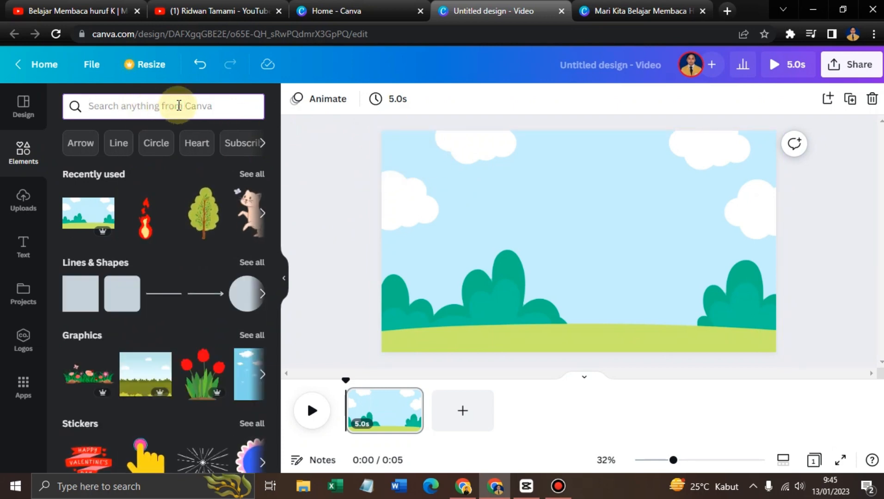
text(RAI)
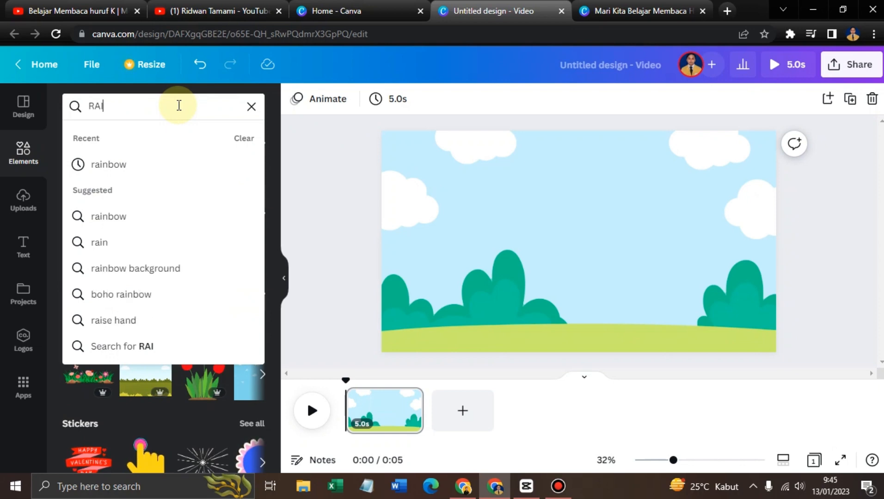
click(147, 174)
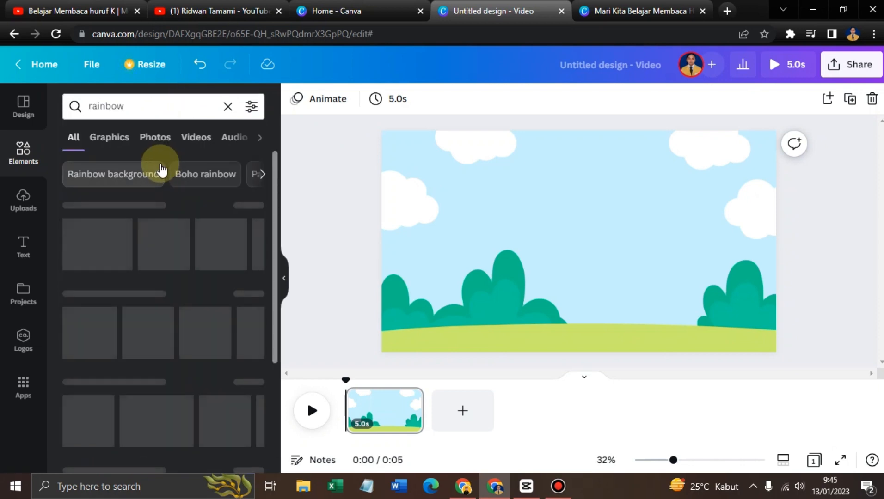
click(111, 144)
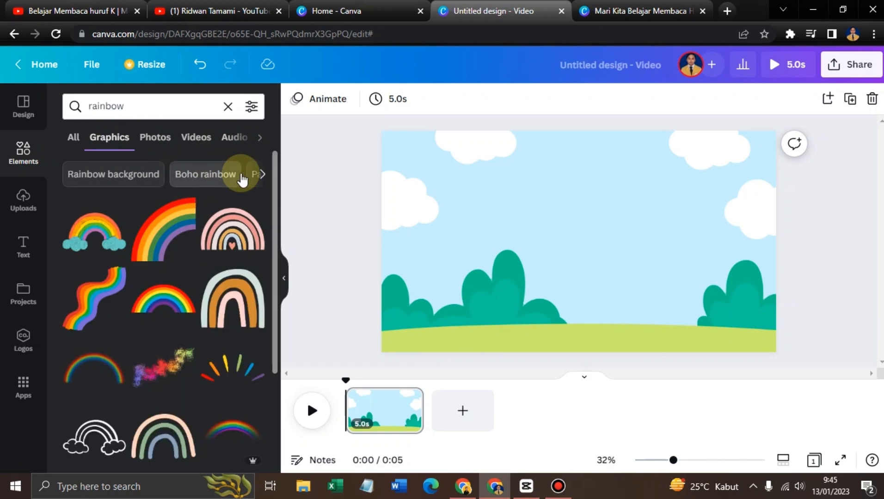
- Add the rainbow graphic with two smiling blue clouds, shrink it and place it in the upper-left corner of the page
scroll(180, 253, down, 7)
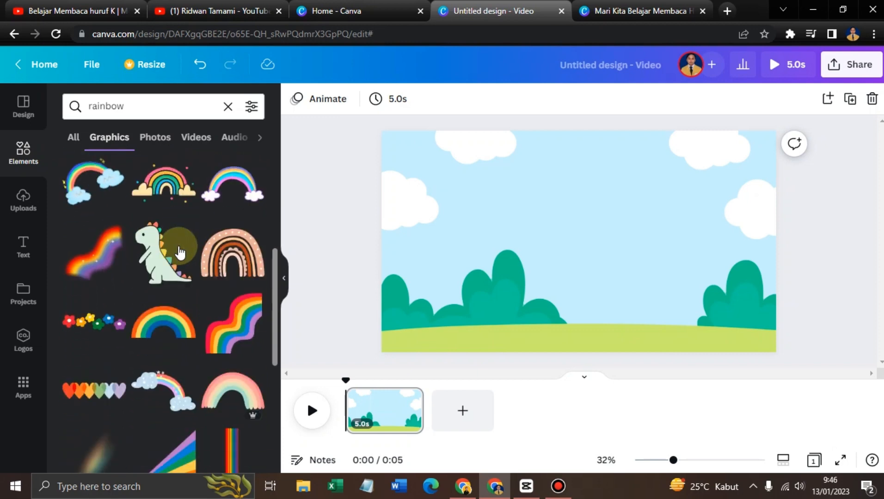
scroll(87, 277, up, 1)
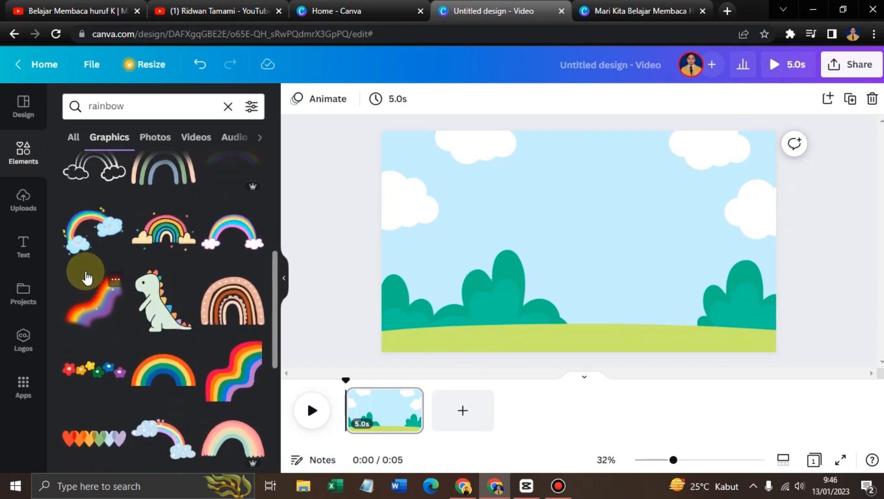
click(96, 235)
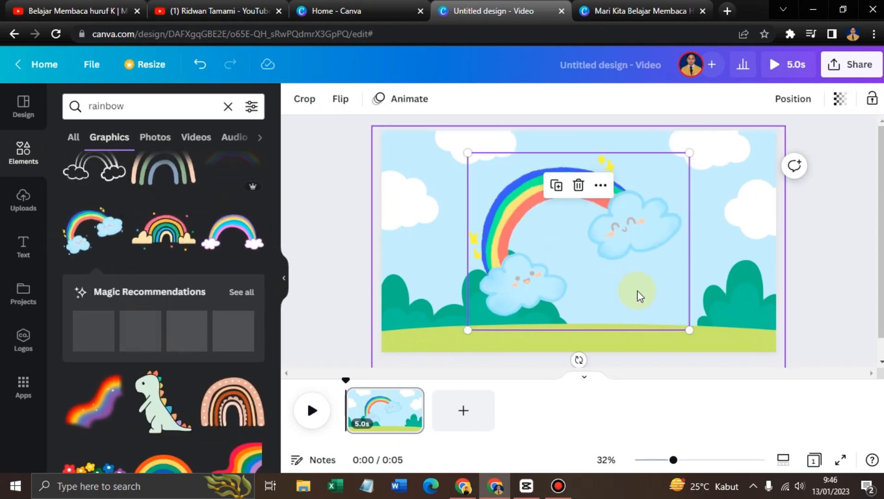
drag(689, 332, 516, 207)
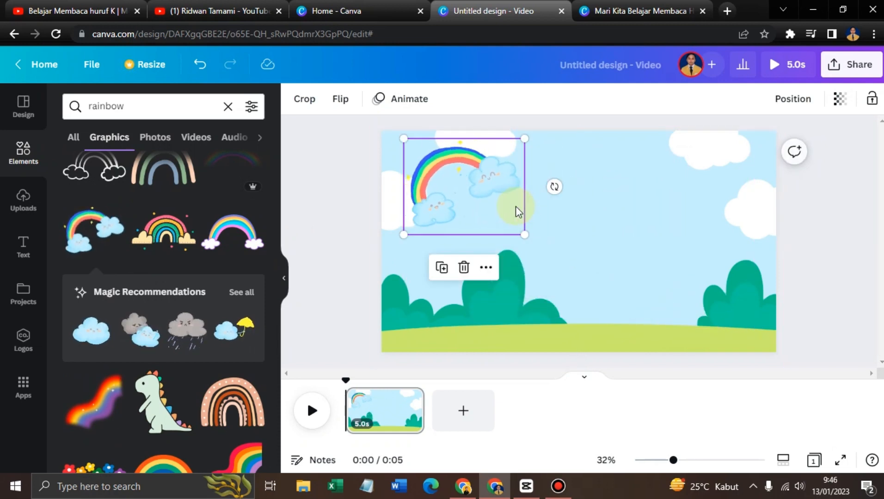
drag(520, 229, 497, 206)
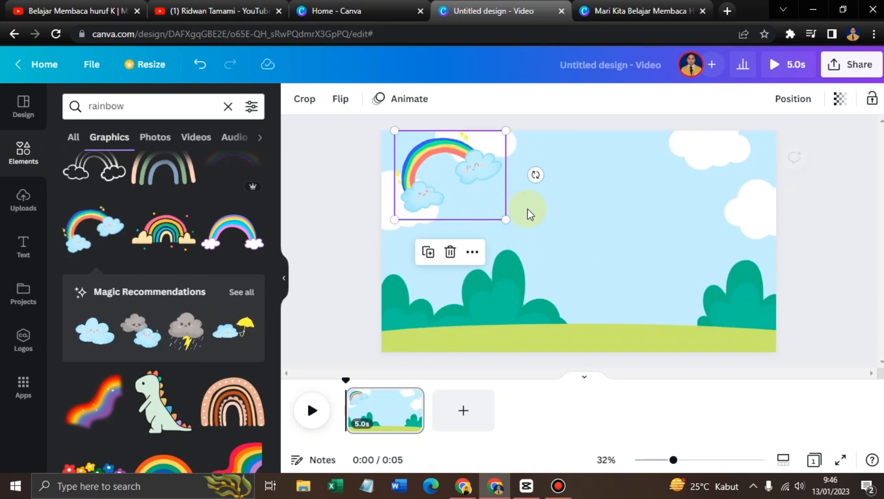
click(565, 217)
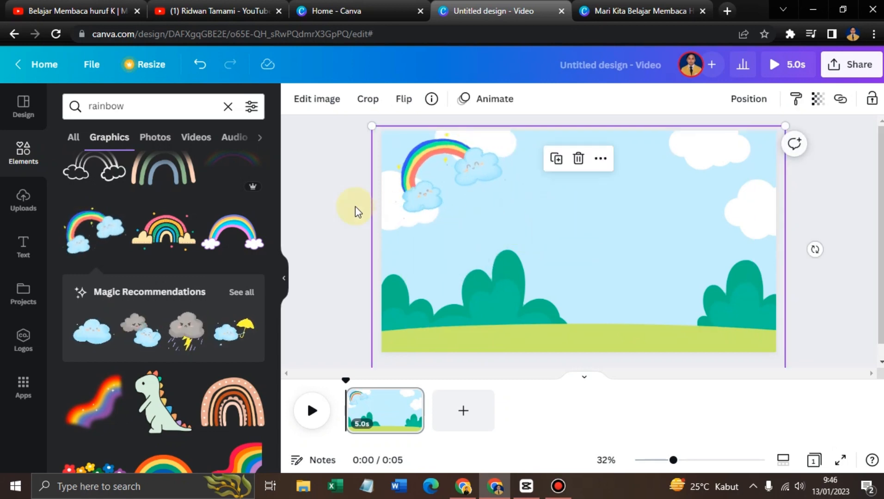
- Search the elements for "SUN" and limit the results to graphics
click(228, 107)
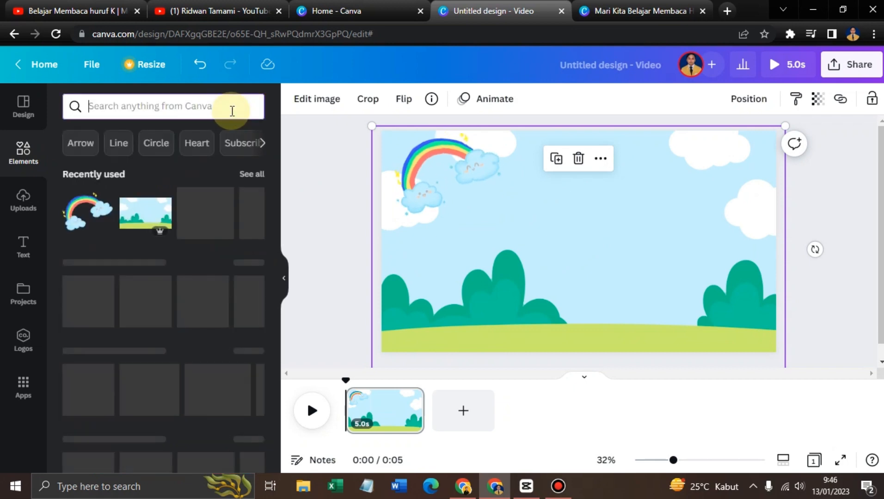
click(207, 117)
text(SUN)
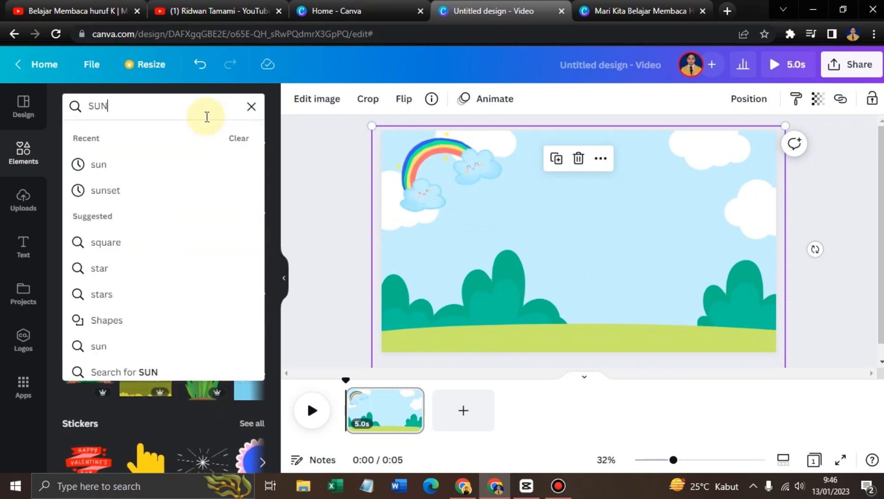
key(Return)
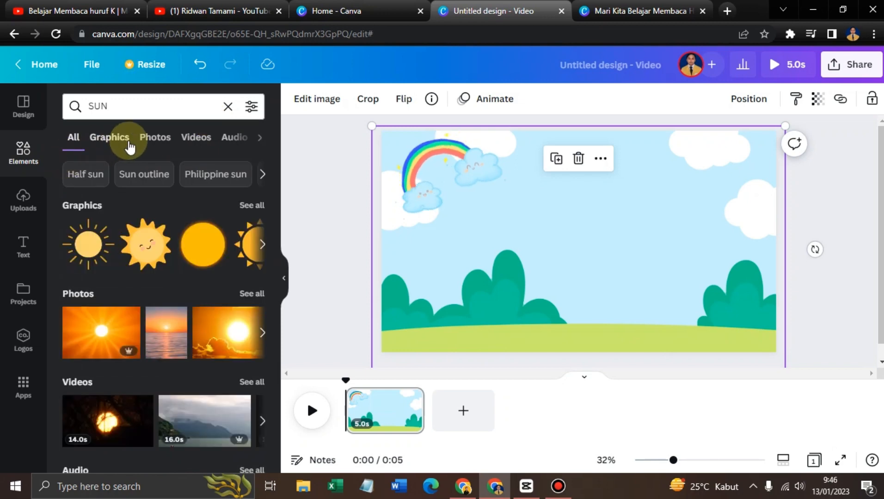
click(119, 147)
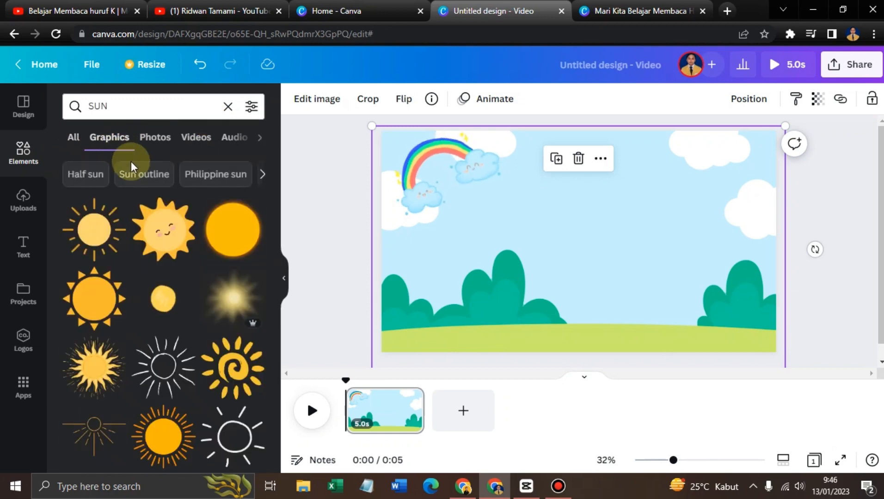
- Add the orange-faced smiling sun graphic, shrink it and place it in the upper-right corner of the page
scroll(204, 281, down, 5)
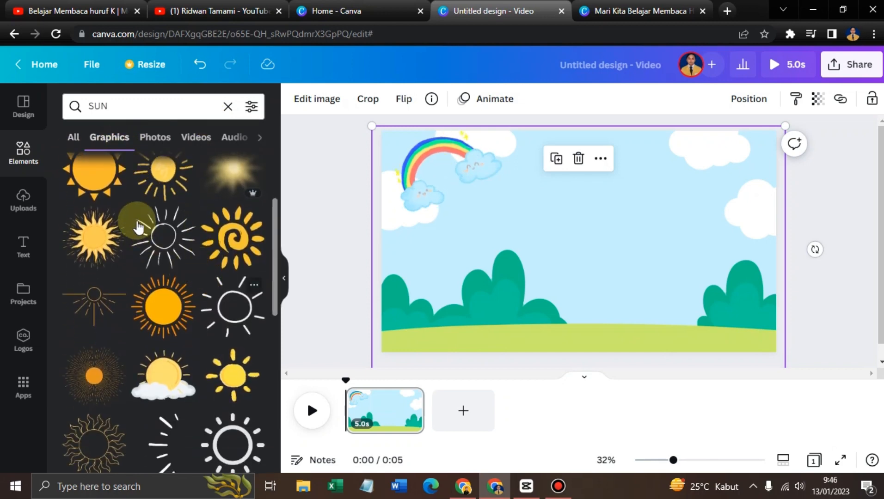
scroll(196, 280, down, 3)
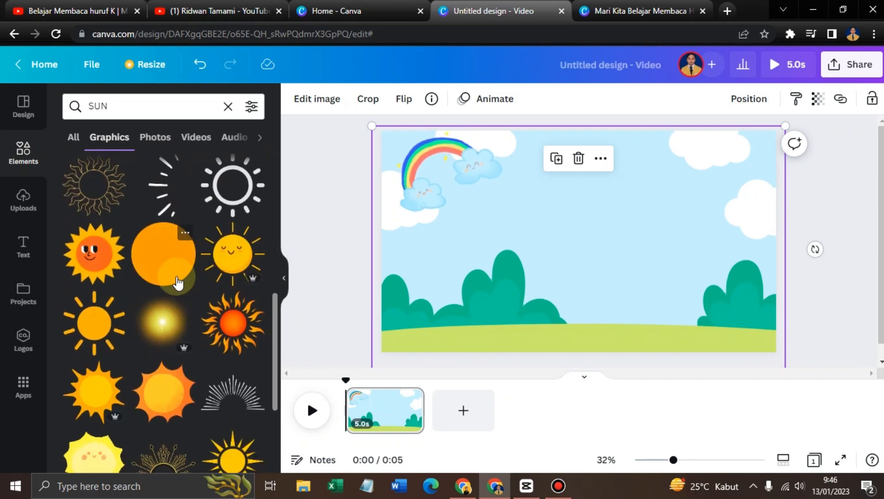
click(95, 262)
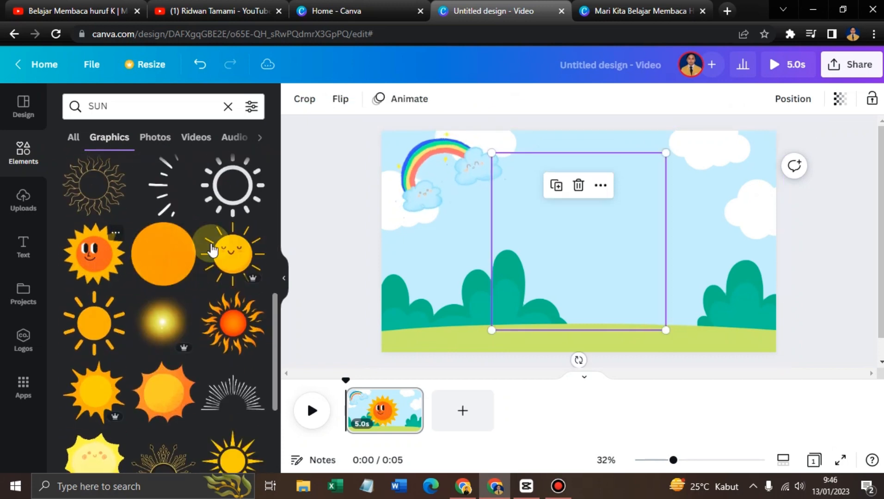
drag(668, 154, 604, 213)
drag(571, 282, 658, 220)
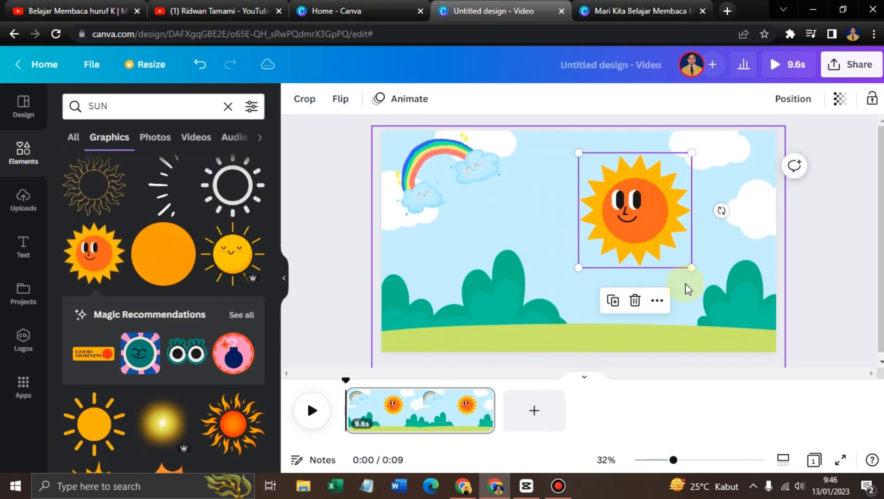
drag(690, 267, 732, 198)
click(616, 225)
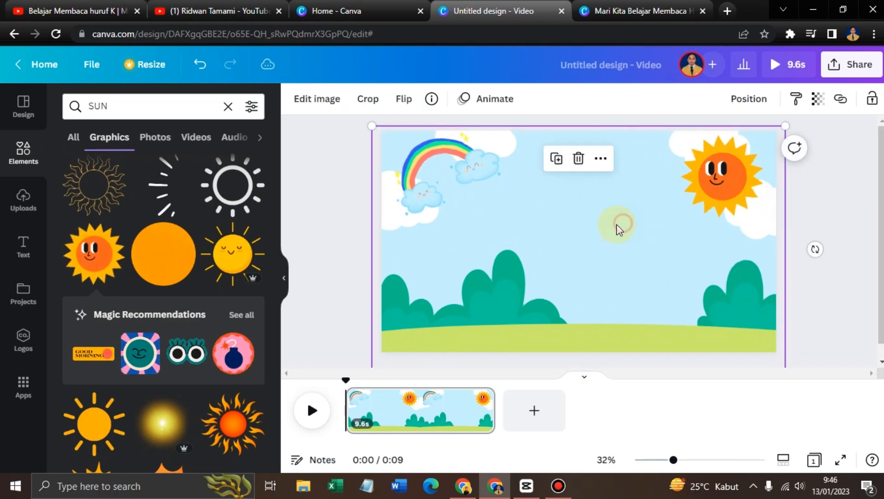
- Check the board in the YouTube reference video, return to the untitled Canva video design and search the graphics for "whiteboard"
click(111, 11)
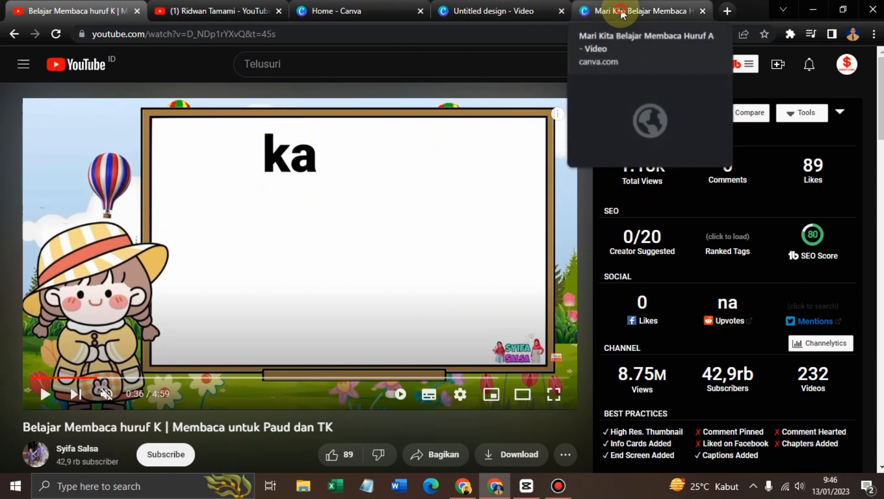
click(504, 10)
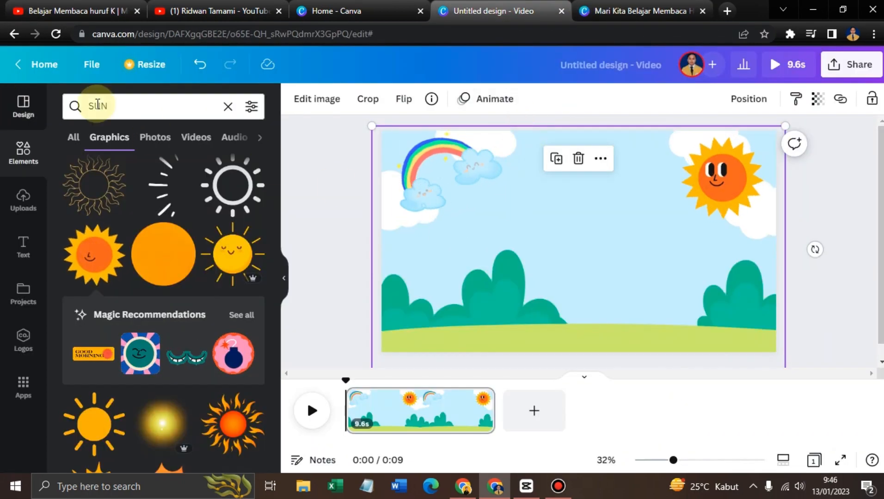
click(134, 106)
double_click(137, 108)
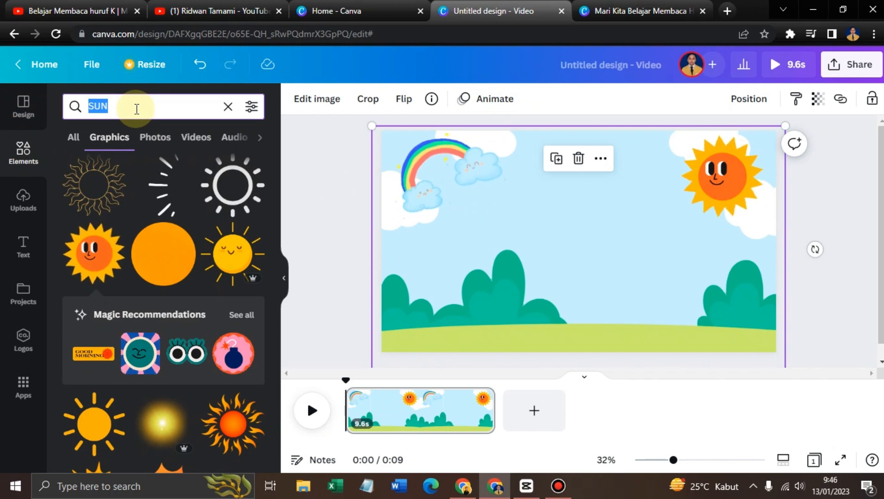
text(WHIT)
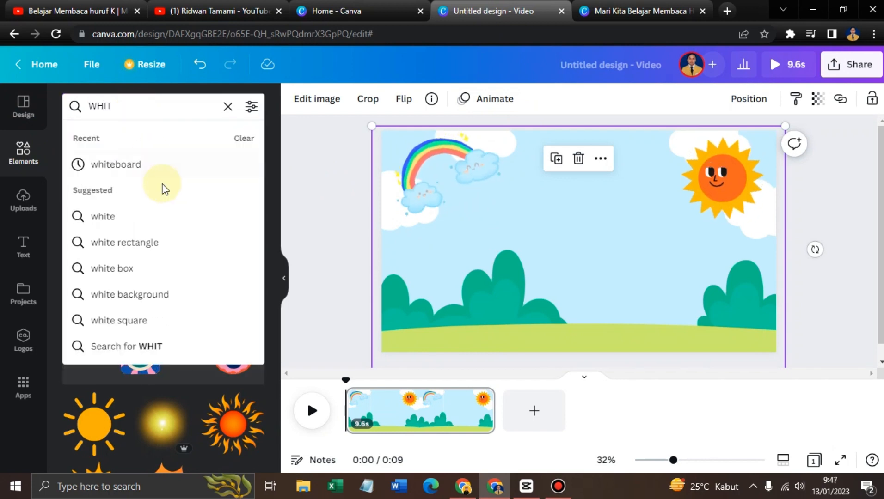
click(179, 171)
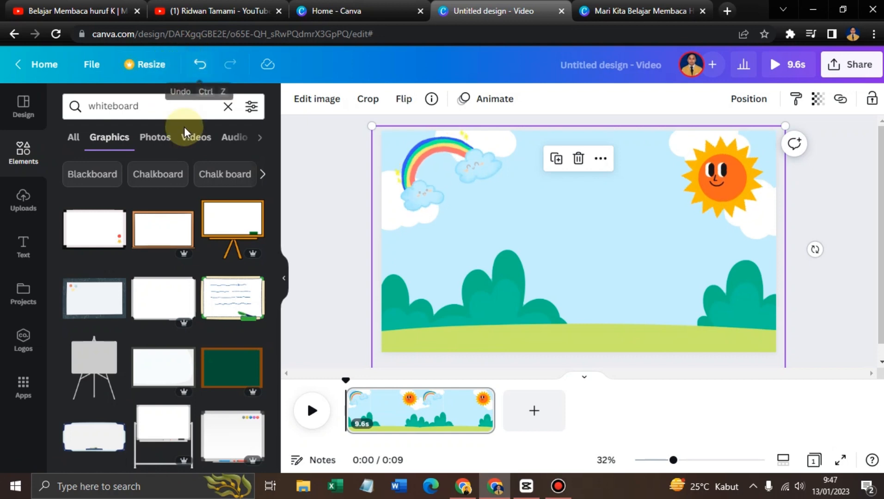
scroll(171, 261, down, 3)
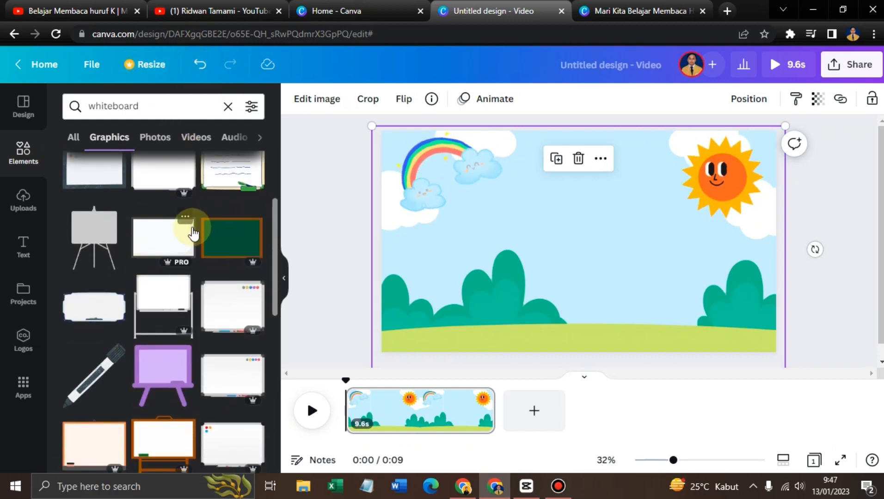
scroll(193, 234, down, 4)
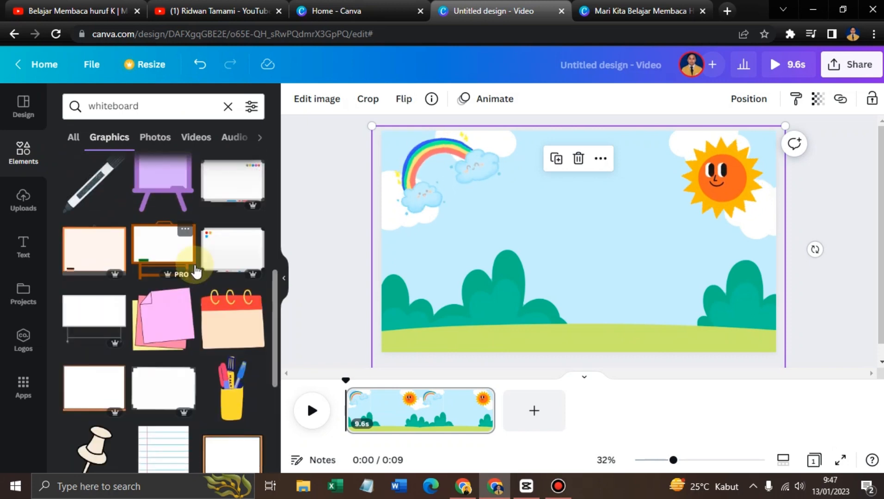
click(86, 396)
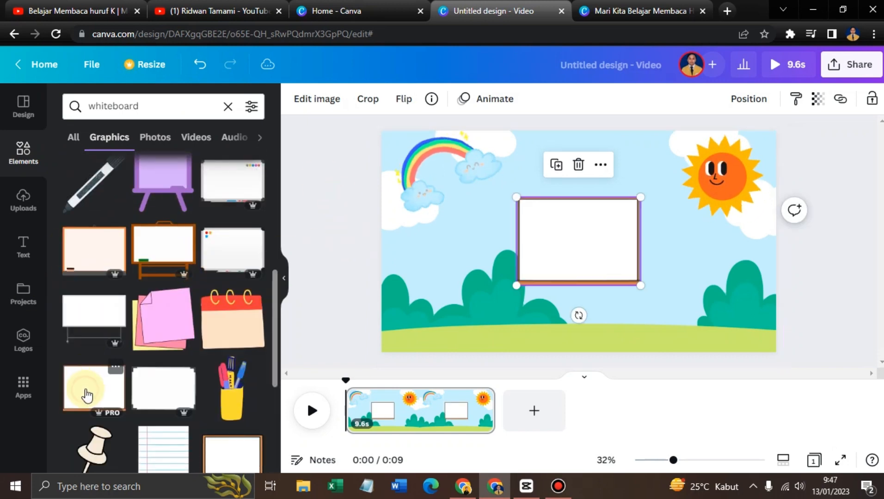
click(545, 252)
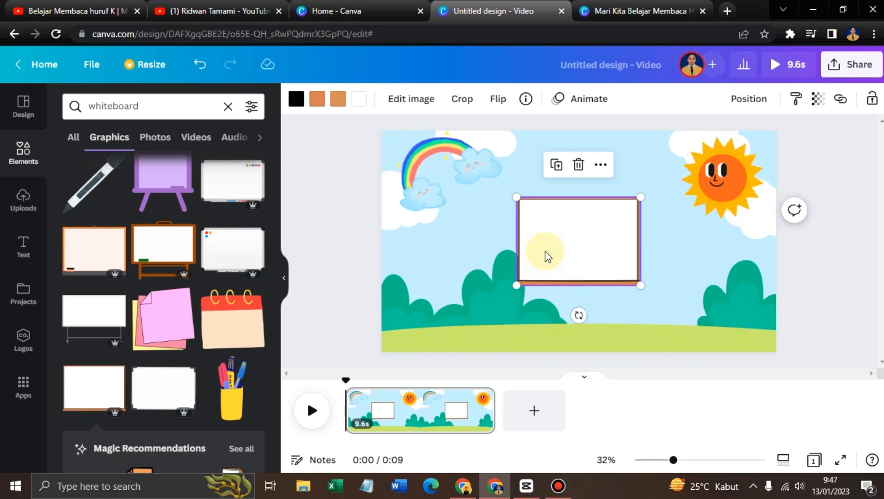
key(Delete)
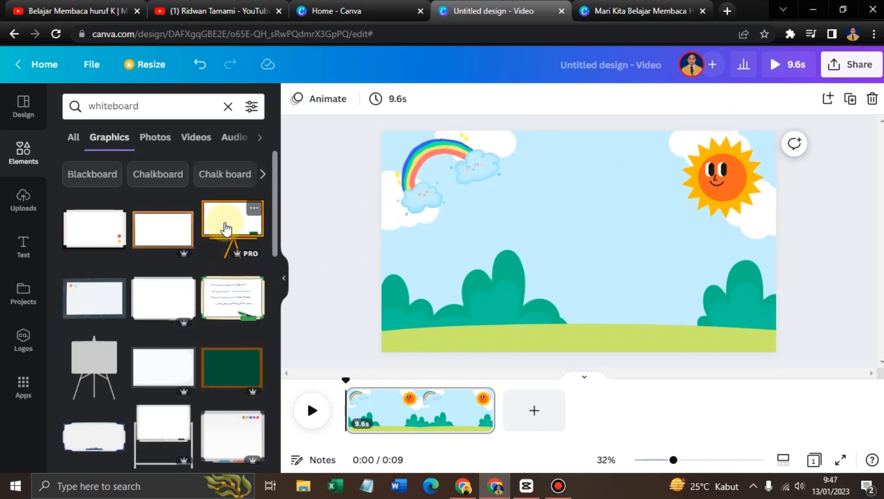
- Add the orange-framed whiteboard on an easel, enlarge it and position it in the middle of the page with its legs on the grass
scroll(221, 273, down, 5)
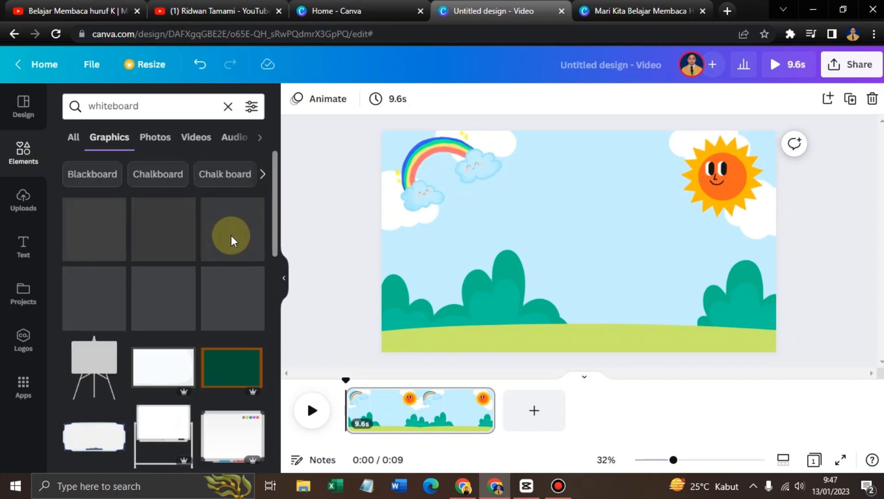
click(238, 230)
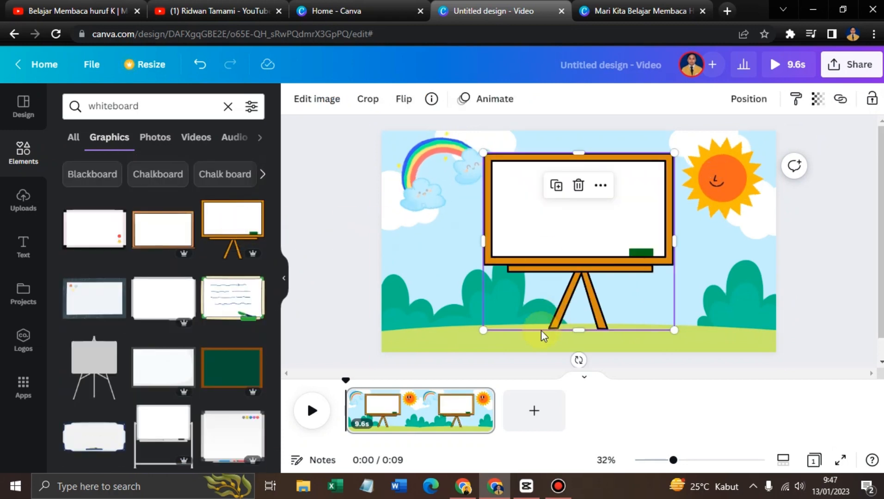
drag(472, 338, 455, 358)
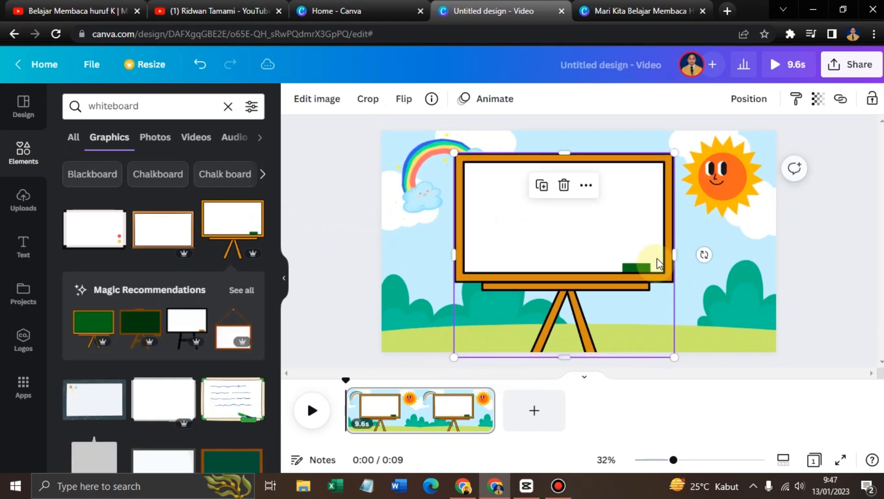
drag(673, 156, 647, 182)
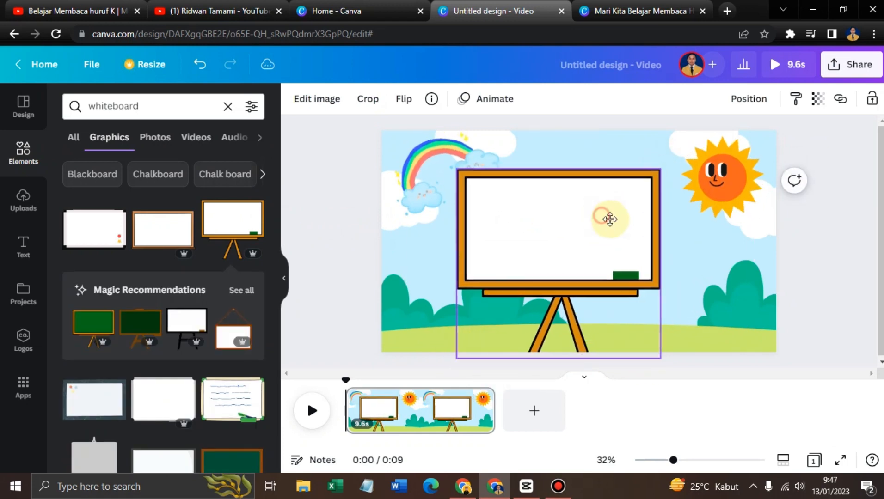
drag(608, 217, 622, 223)
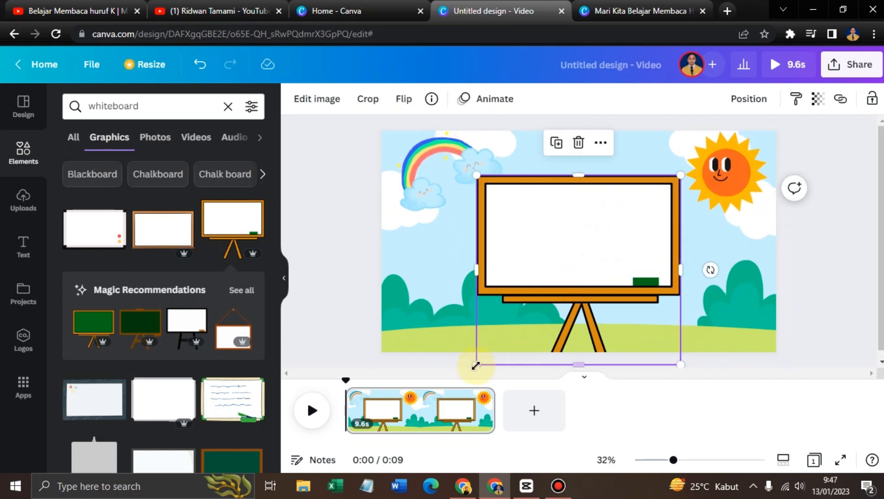
key(ctrl+z)
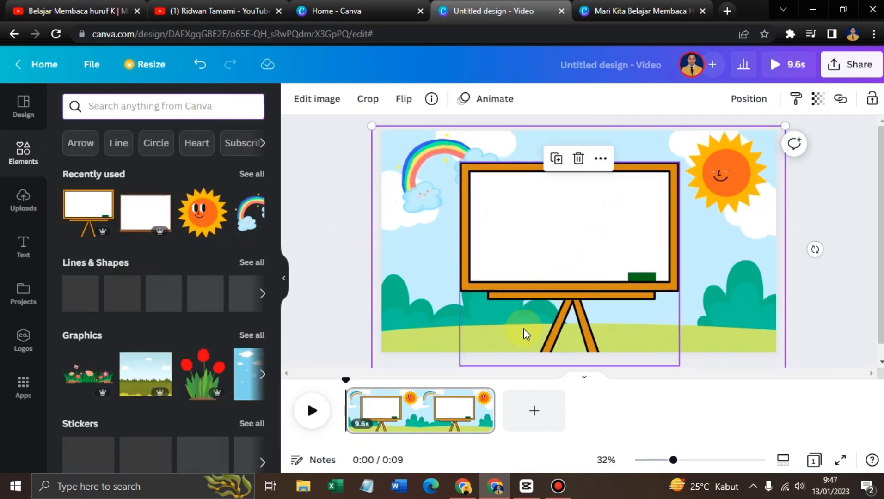
- Search the elements for "CAT" and limit the results to graphics
click(93, 106)
text(CAT)
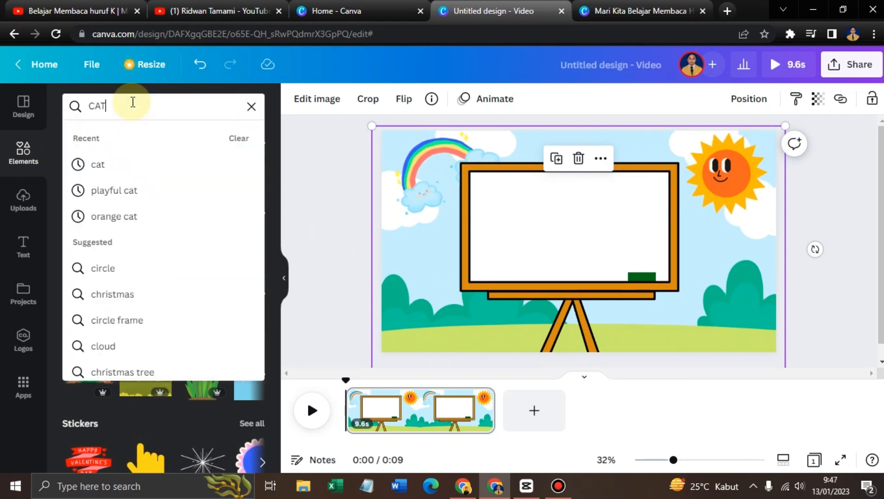
key(Return)
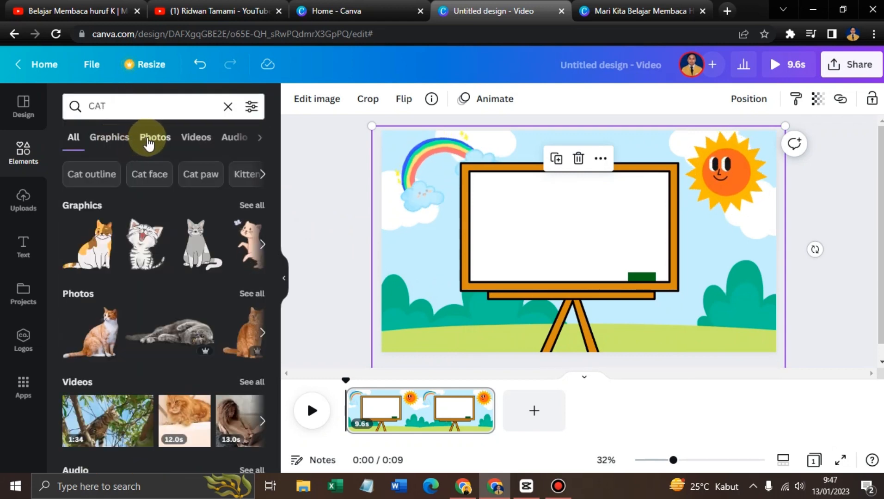
click(121, 145)
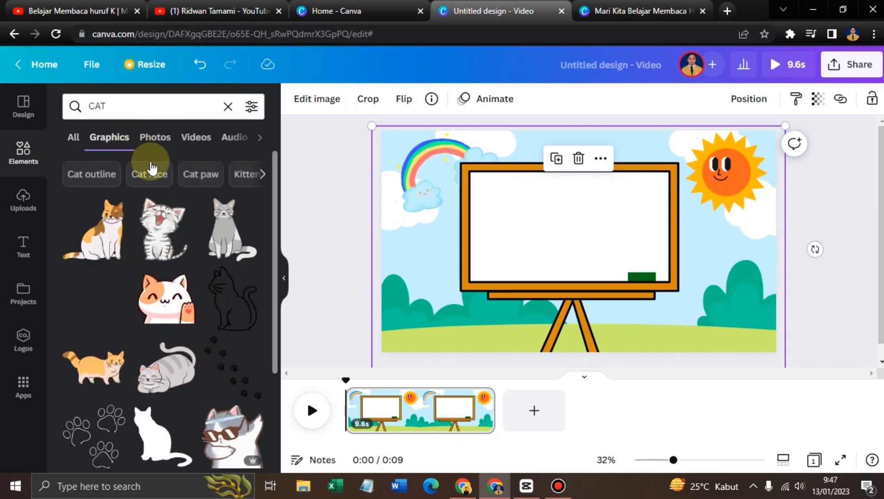
- Add the pink playful cat graphic, shrink it and place it on the grass beside the whiteboard's right easel leg
scroll(237, 241, down, 2)
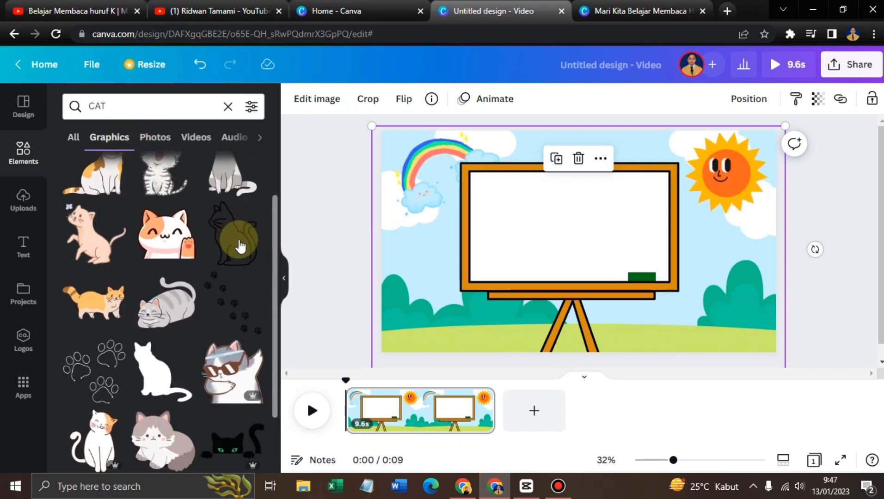
click(94, 244)
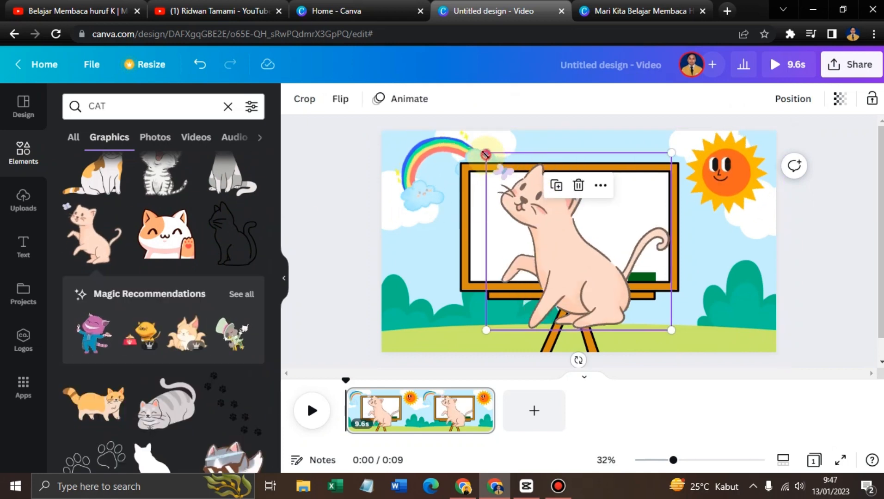
drag(485, 154, 568, 233)
drag(618, 293, 685, 319)
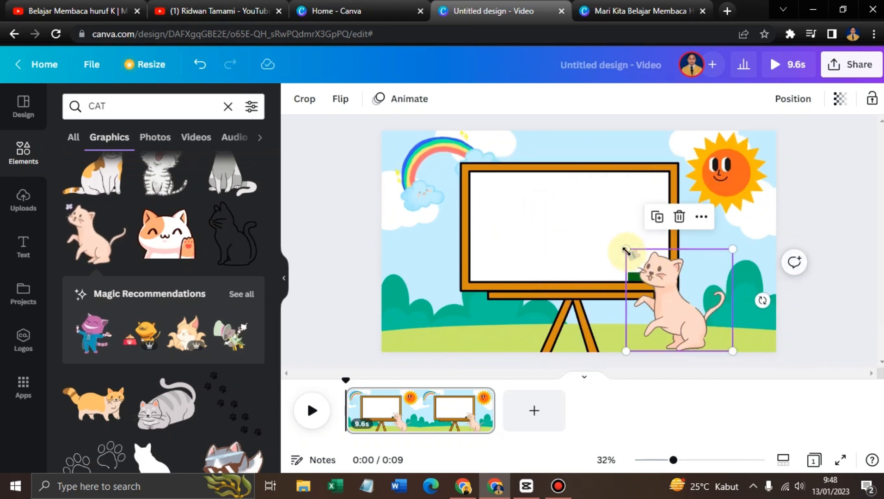
drag(625, 251, 650, 276)
drag(692, 315, 655, 313)
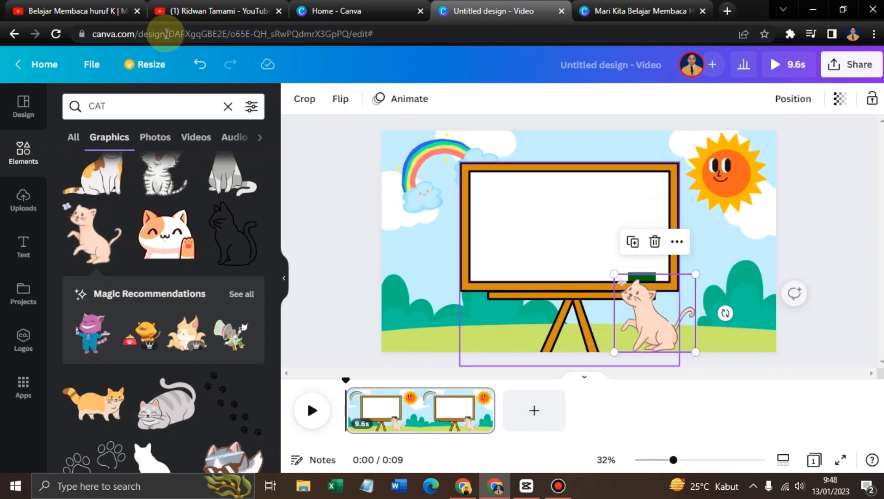
- Replace the element search with "tree" and limit the results to graphics
click(228, 107)
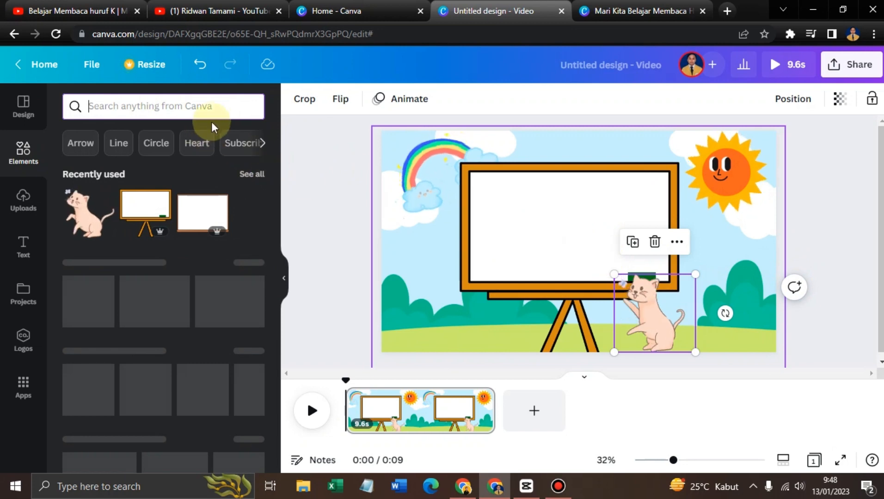
text(TR)
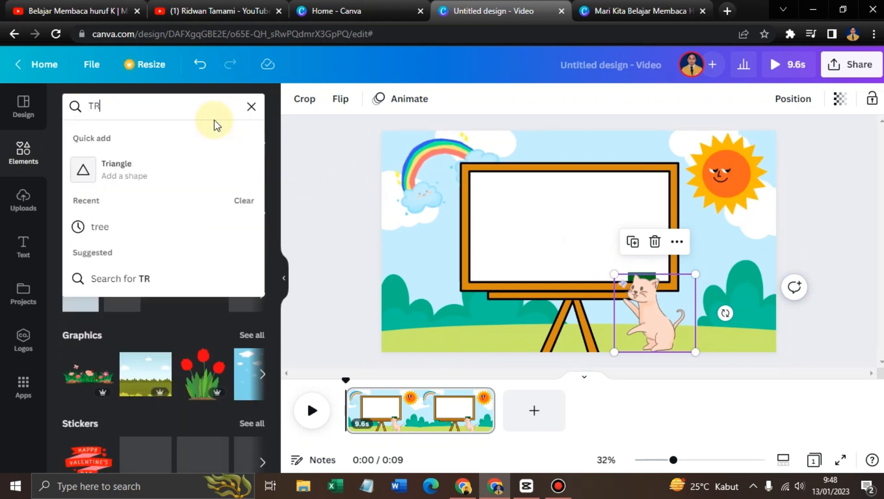
text(EE)
click(125, 163)
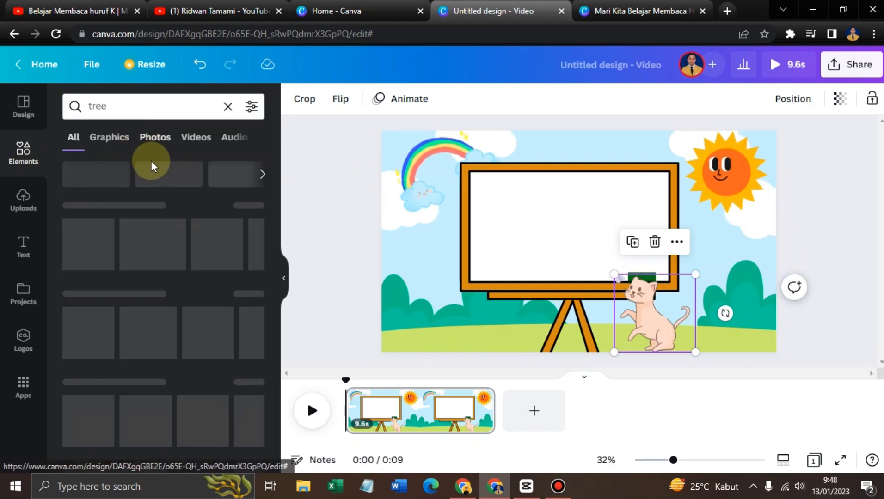
click(110, 137)
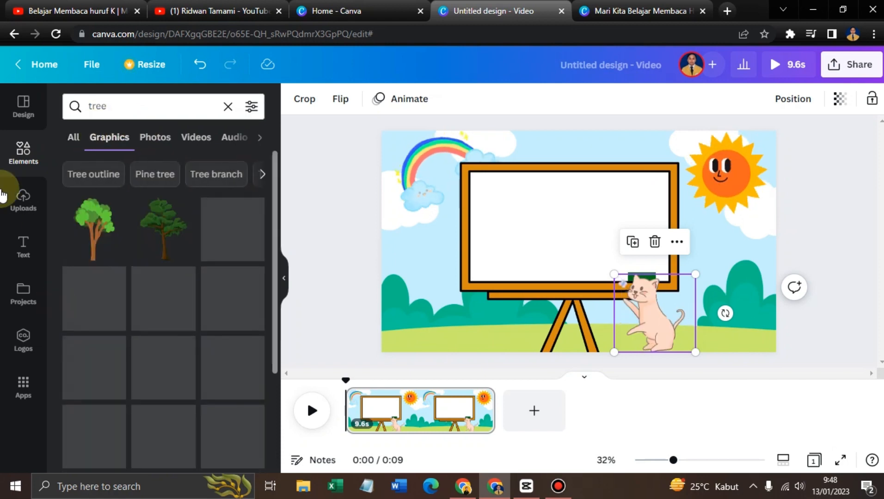
- Add the light-green leafy tree with a thin brown trunk, shrink it and place it on the grass below the sun
scroll(174, 220, down, 5)
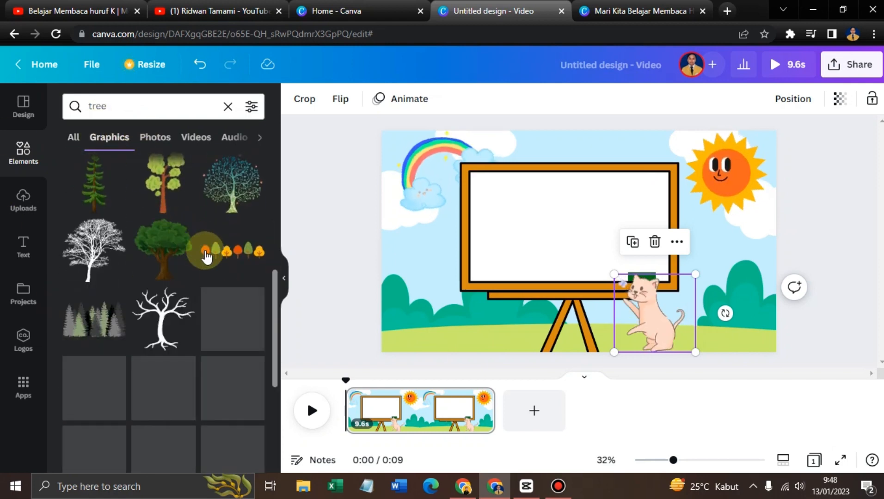
scroll(182, 217, up, 3)
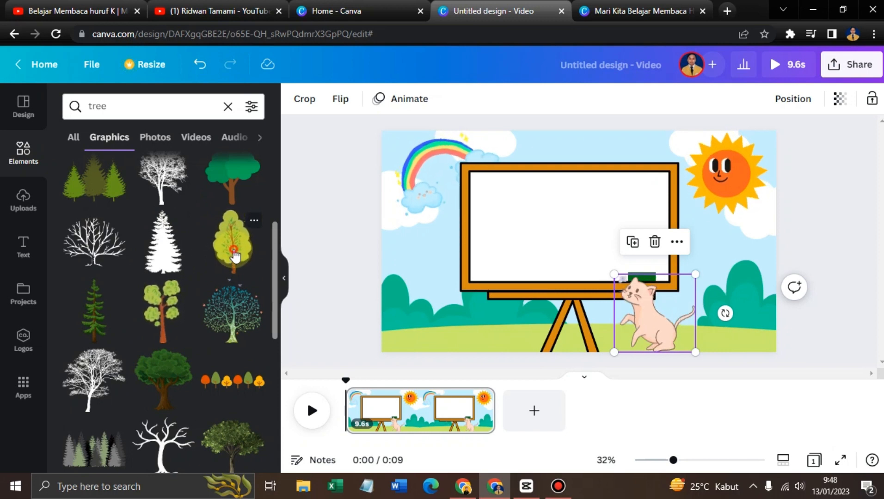
drag(235, 256, 578, 245)
drag(624, 174, 589, 218)
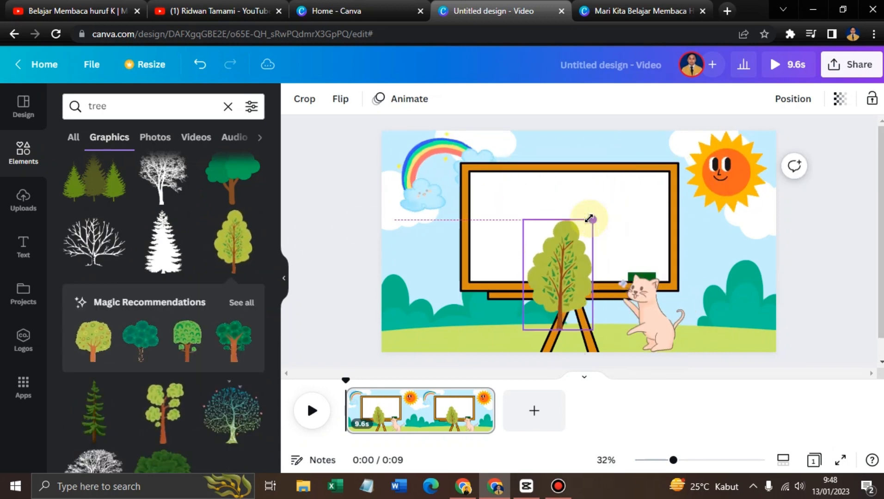
drag(576, 264, 736, 285)
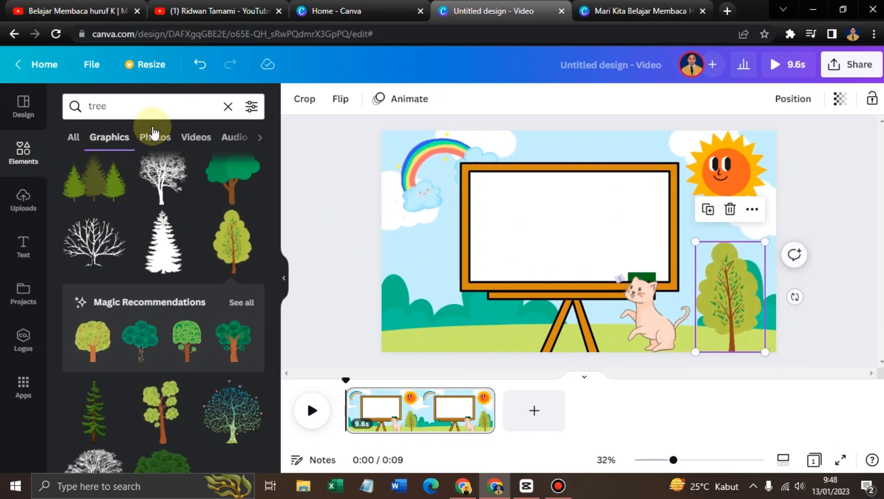
- Search the elements for "TEACHER" and limit the results to graphics
click(216, 102)
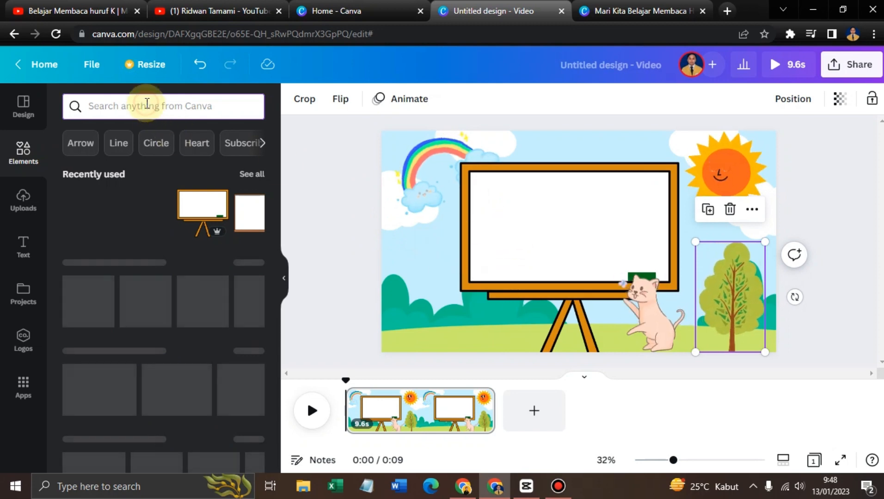
text(T)
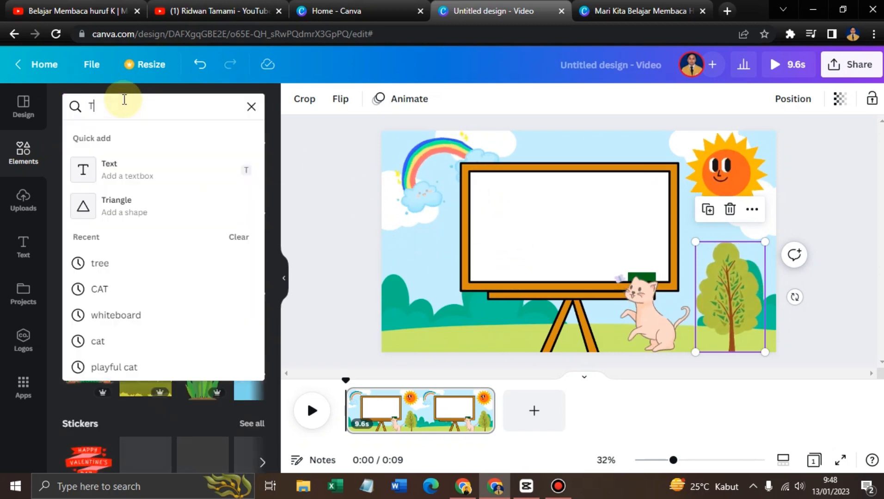
text(EACHE)
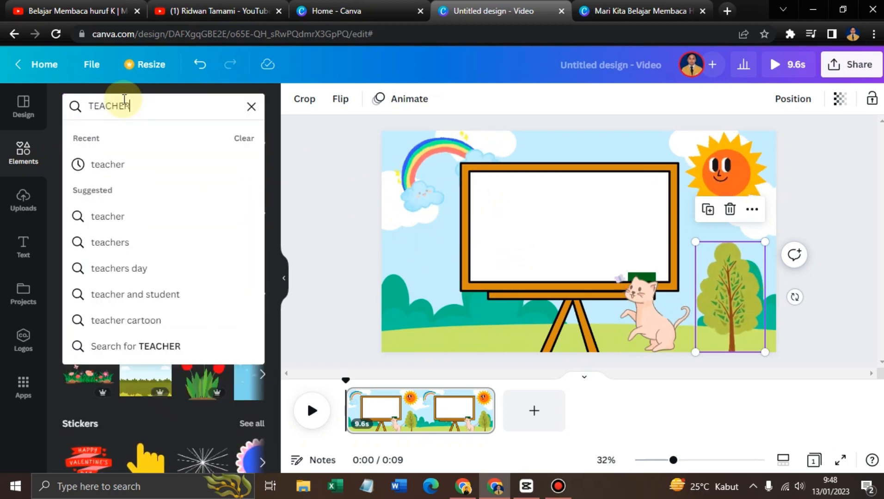
text(R)
key(Return)
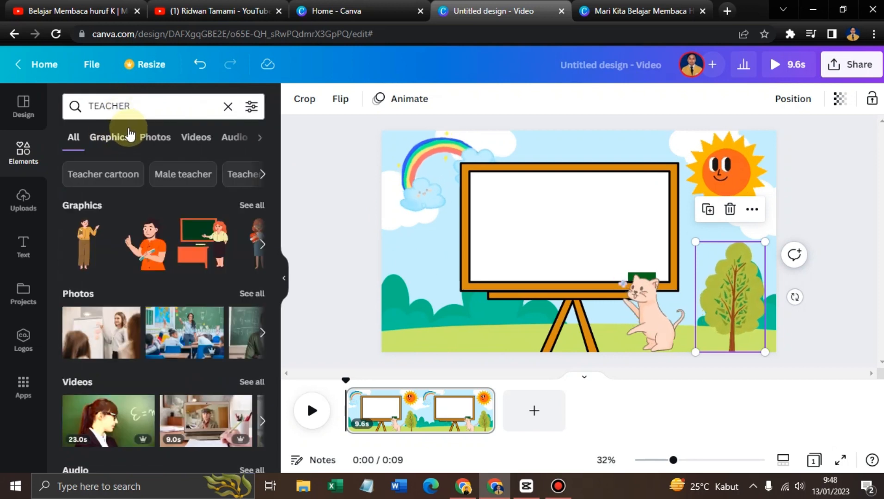
click(125, 141)
click(124, 99)
key(BackSpace)
key(BackSpace)
key(BackSpace)
key(BackSpace)
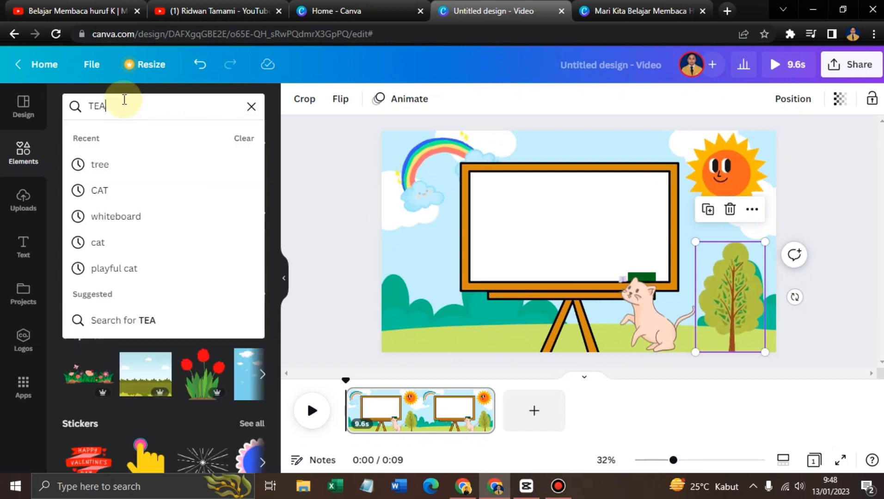
text(CHER)
key(Return)
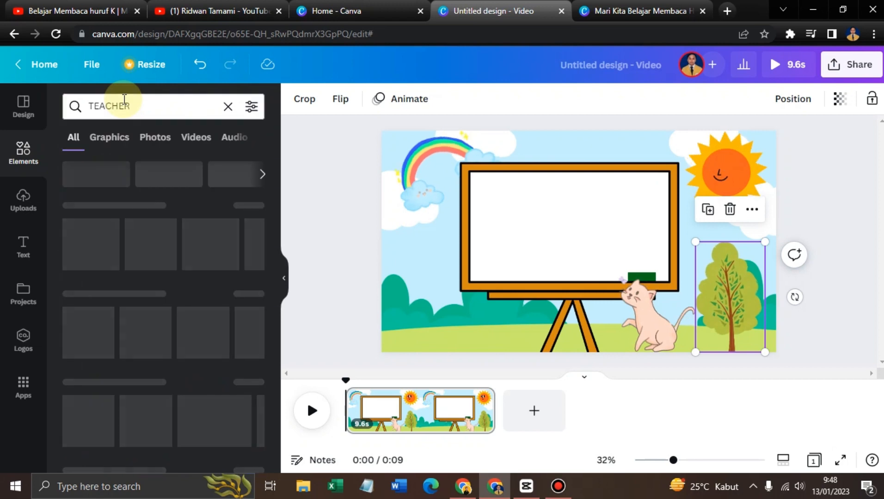
click(125, 141)
- Add the brown-uniformed female teacher with a red book and pointer, enlarge her and place her to the left of the whiteboard
scroll(190, 230, down, 2)
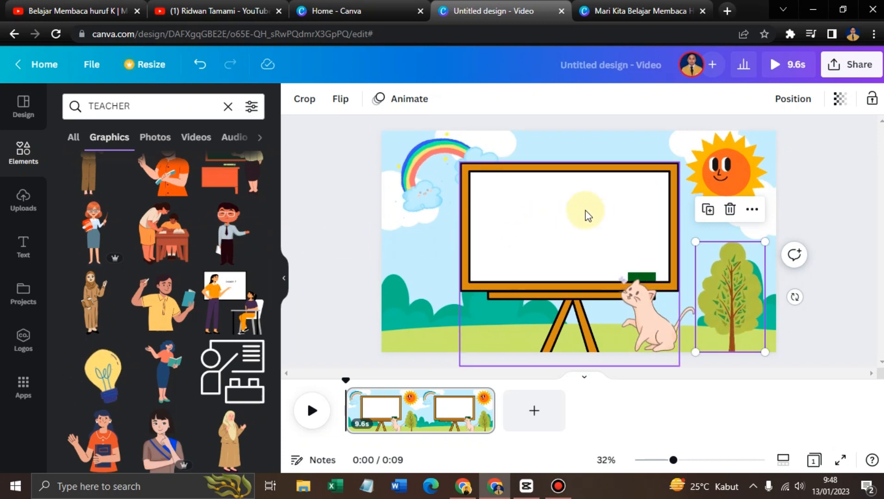
scroll(139, 238, down, 3)
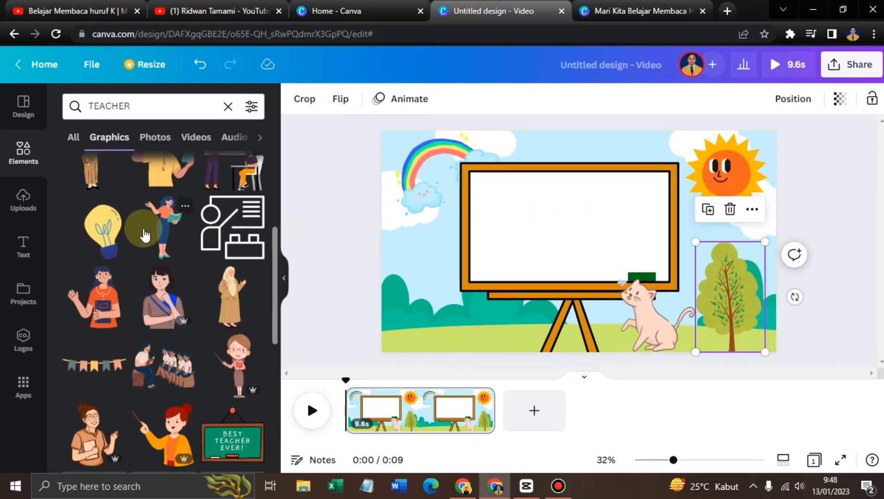
scroll(144, 234, down, 3)
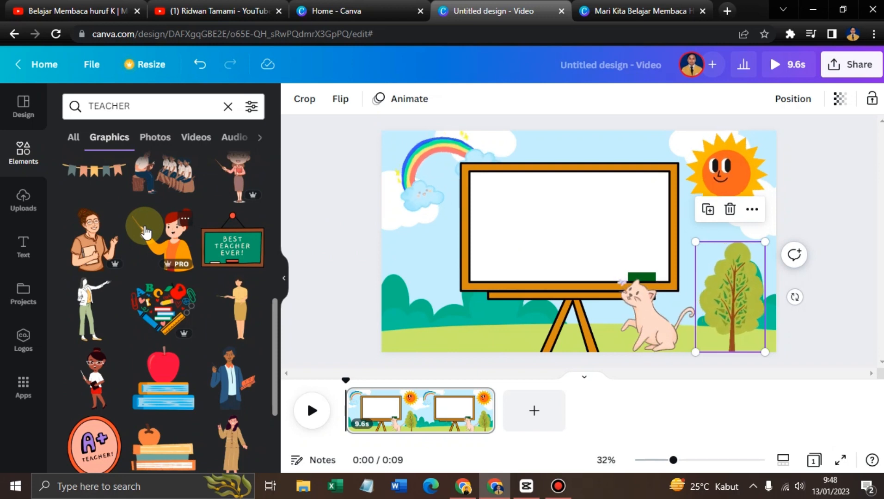
scroll(145, 233, down, 5)
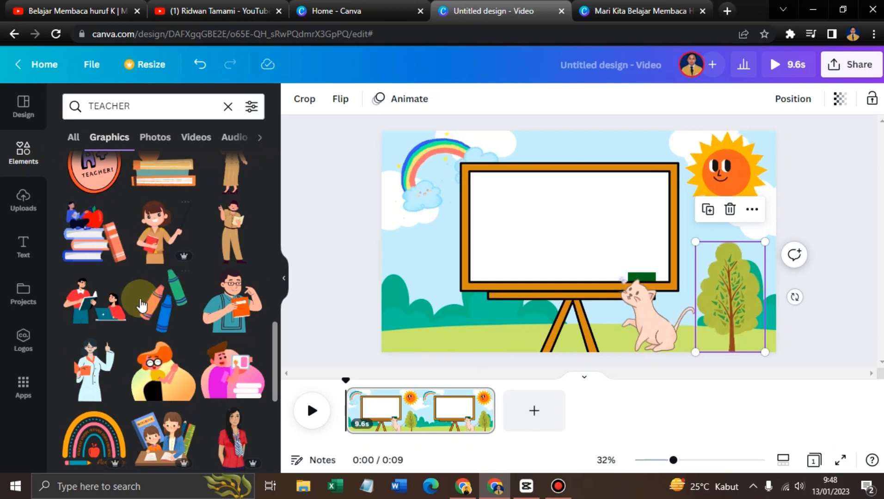
click(157, 231)
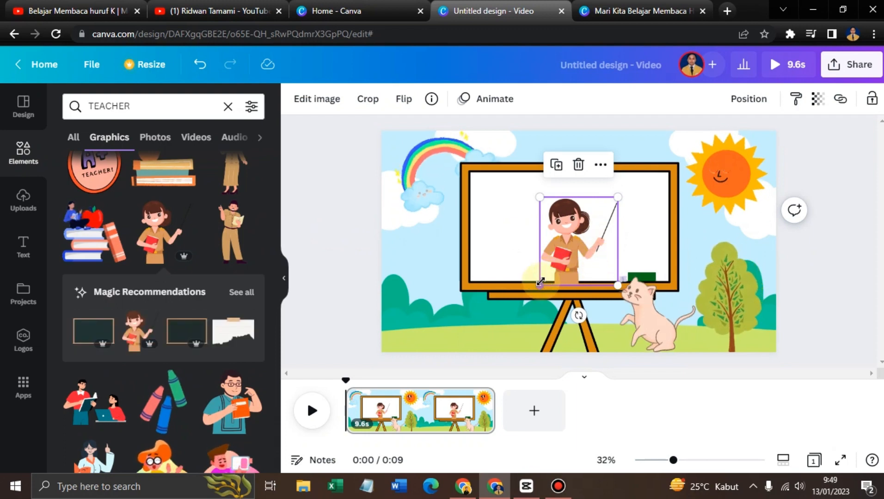
drag(539, 281, 489, 343)
drag(514, 309, 416, 318)
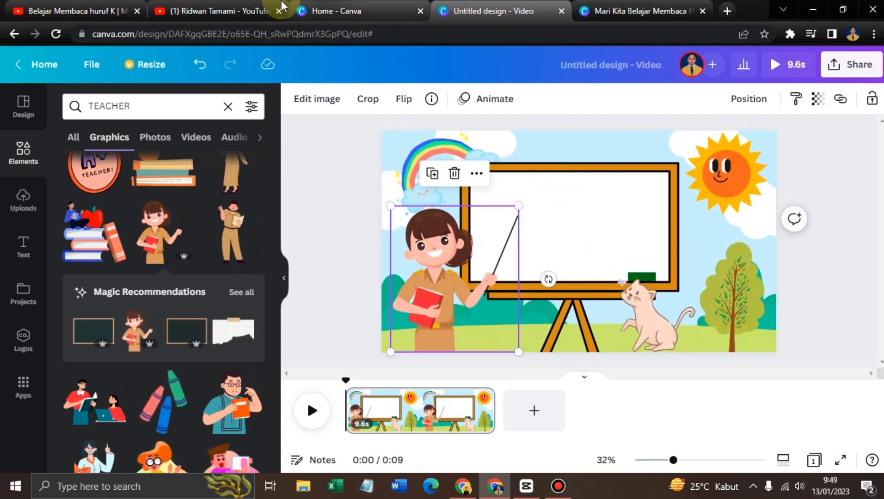
- Select the whiteboard and show the uploaded audio files
click(543, 206)
click(486, 210)
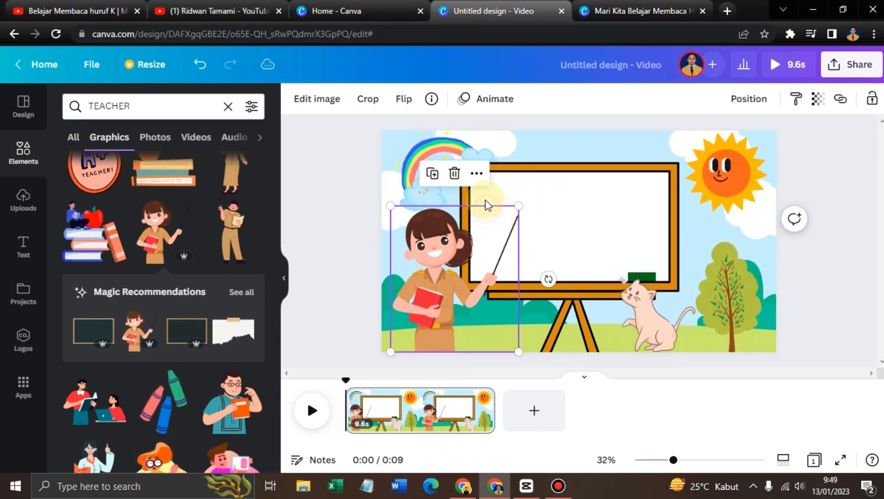
click(497, 192)
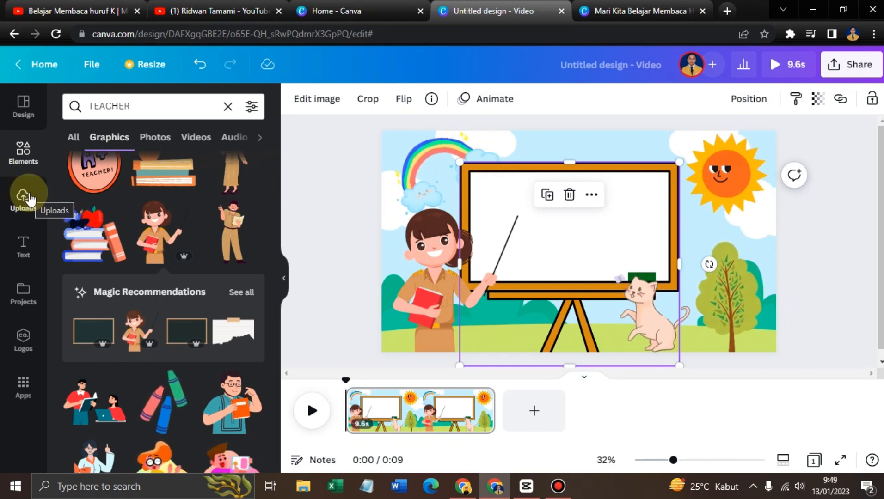
click(29, 199)
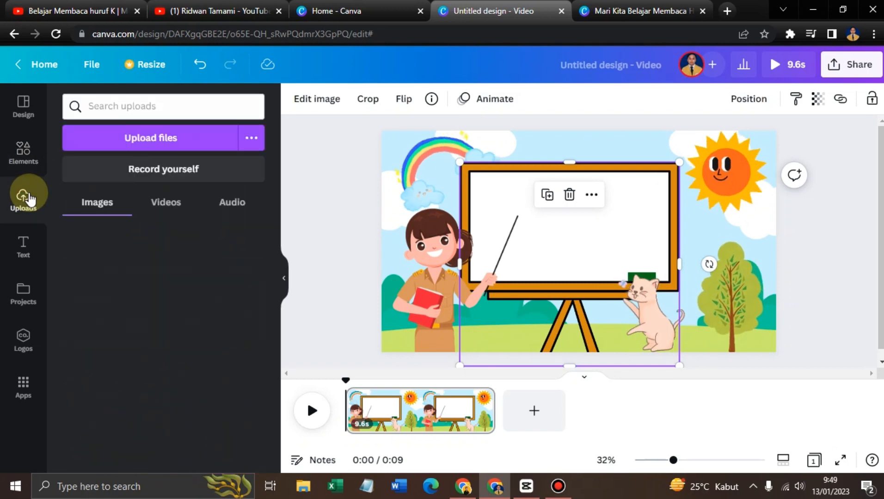
click(229, 205)
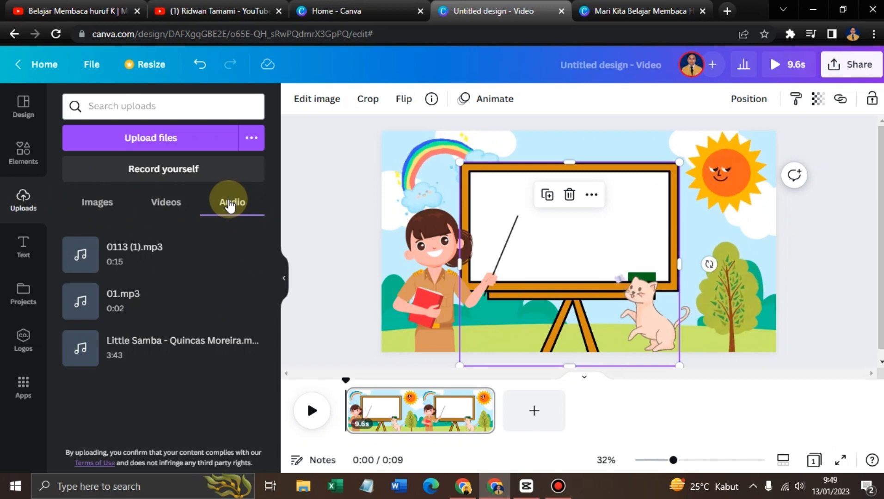
- Switch to YouTube, open the channel's audio library in YouTube Studio and dismiss its welcome message
click(200, 10)
scroll(72, 185, up, 4)
scroll(71, 184, up, 5)
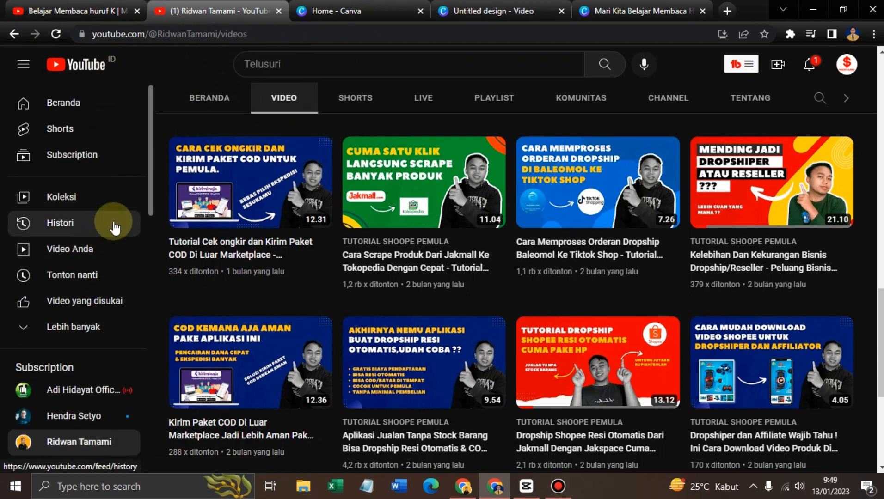
click(97, 248)
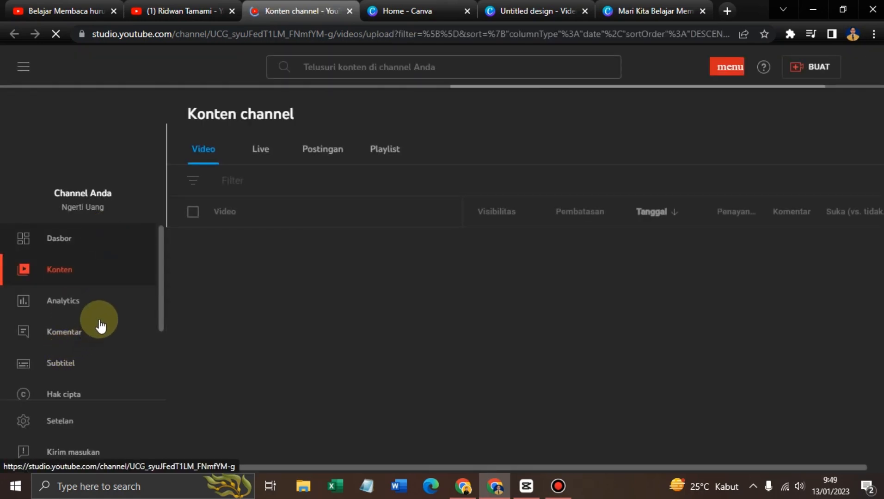
scroll(99, 300, down, 2)
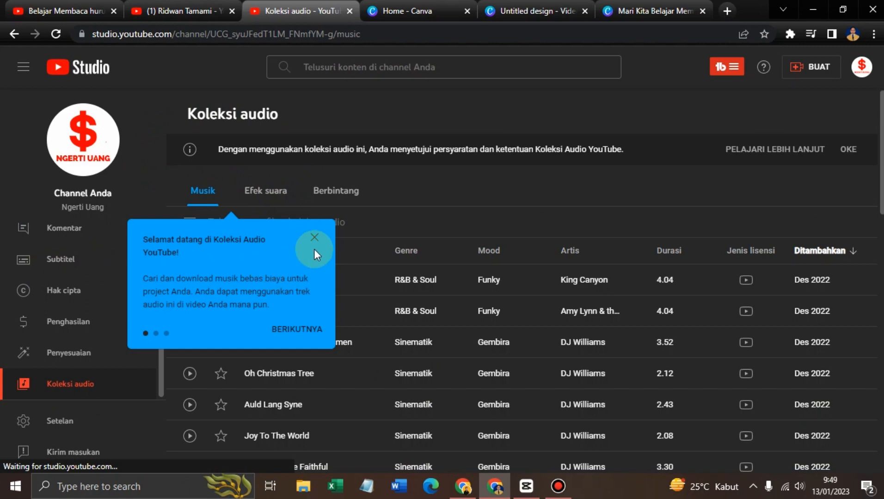
click(315, 239)
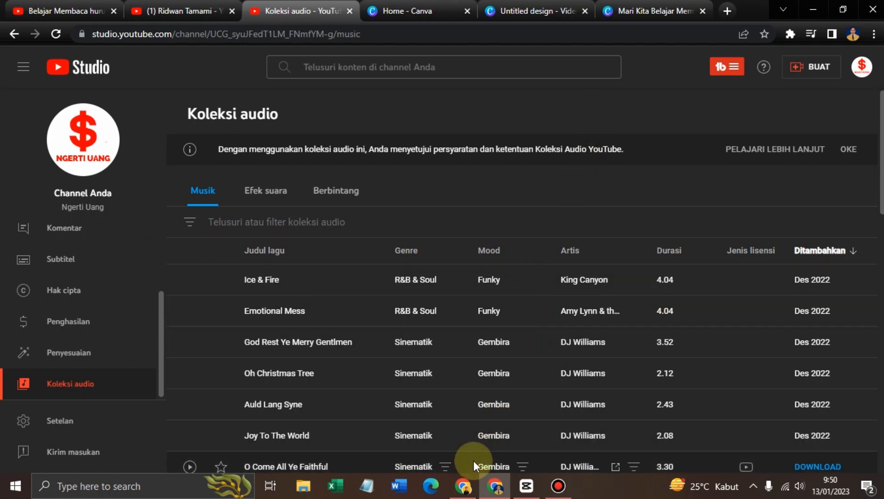
- Switch back to the Canva design and upload the audio file 01 from the 03 konten murotal di hp folder
click(523, 13)
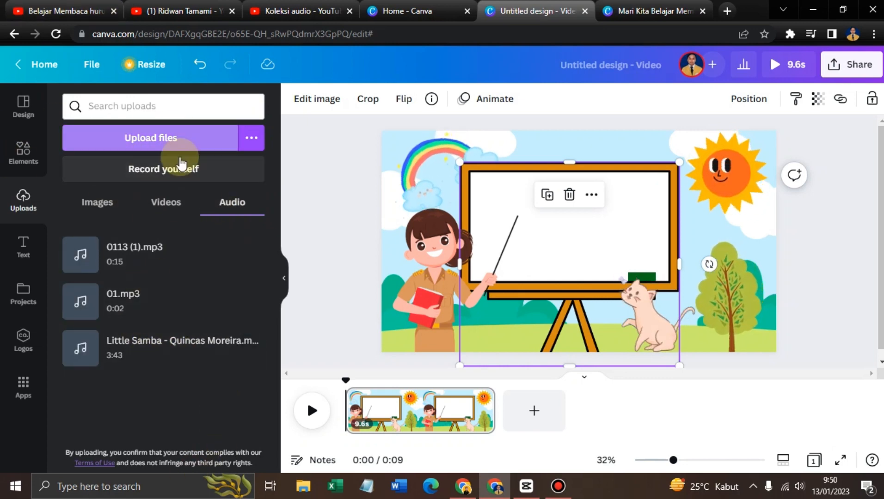
click(184, 140)
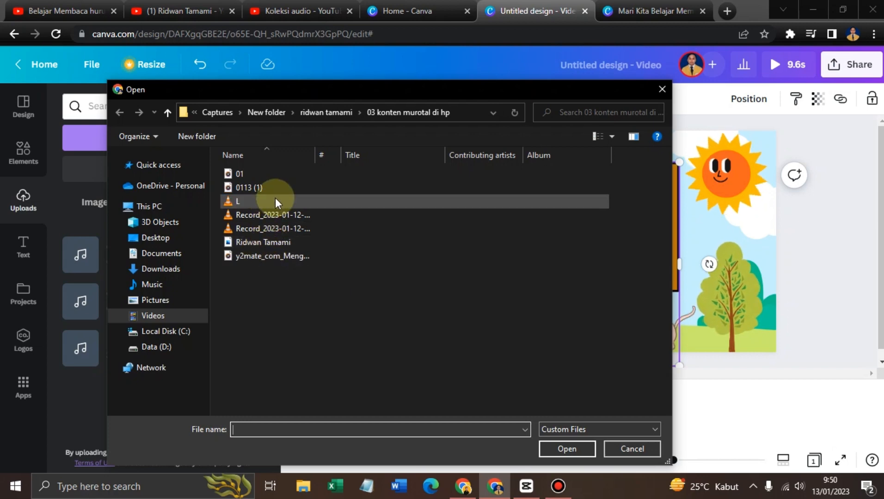
click(293, 179)
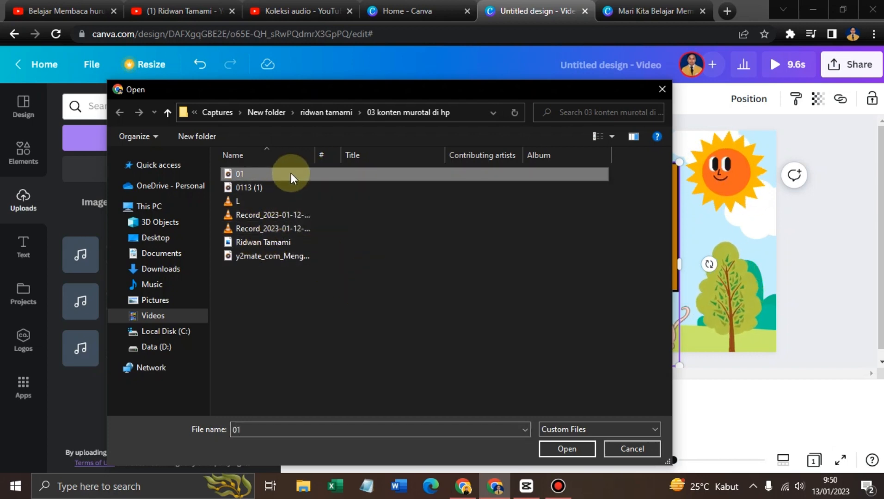
click(583, 452)
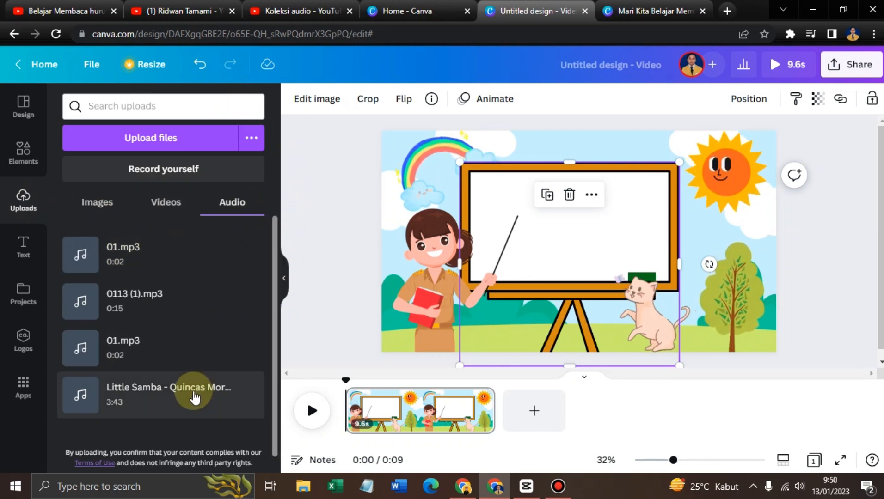
- Add the Little Samba track as background music and extend the page to about 12.4 s, returning the playhead to the start
click(184, 399)
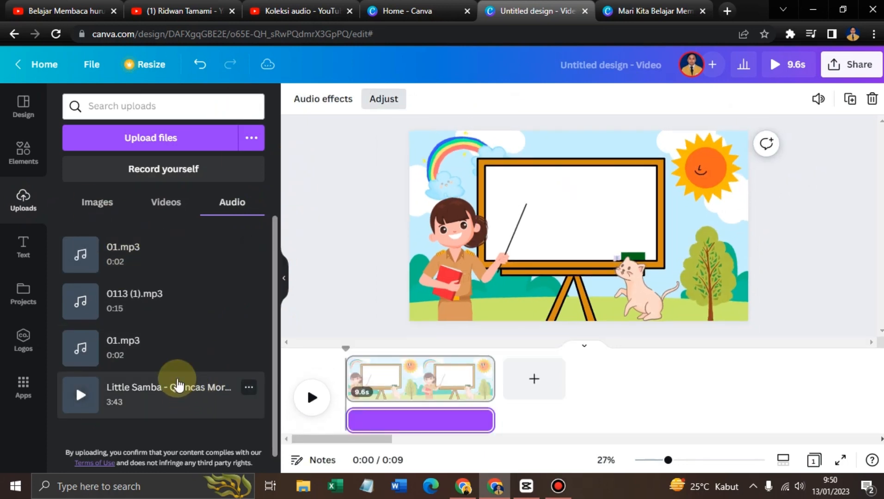
click(626, 400)
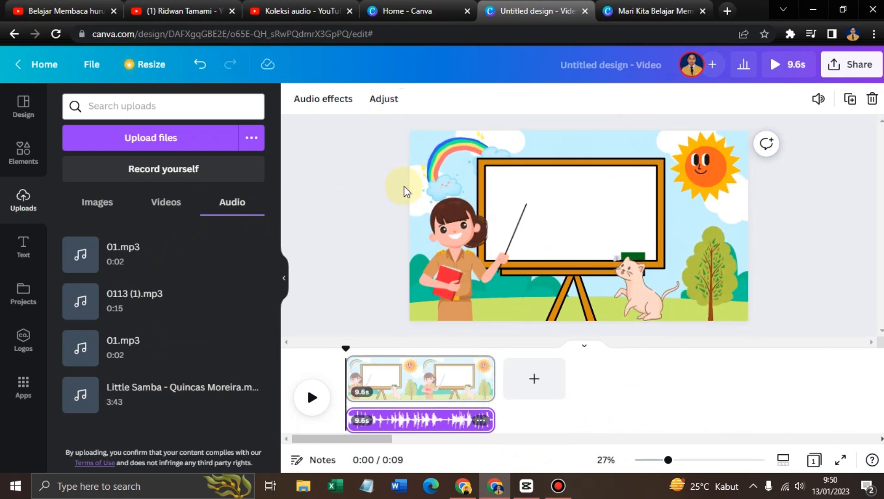
drag(489, 381, 539, 380)
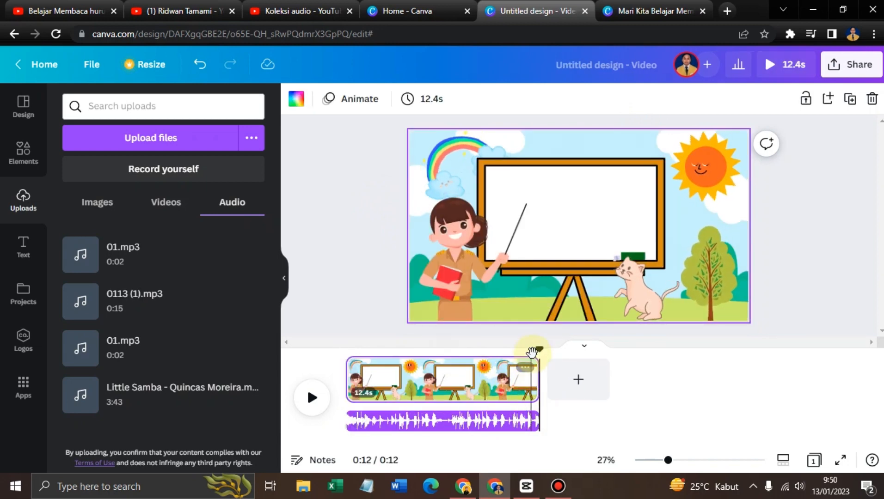
drag(536, 350, 296, 369)
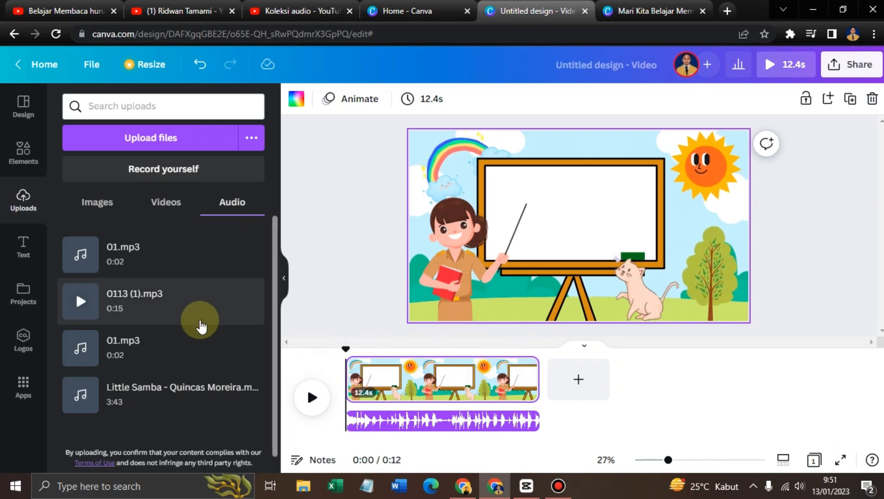
- Switch to the YouTube reference video and play the part that spells out "ka sir" on the whiteboard, pausing after it
click(28, 10)
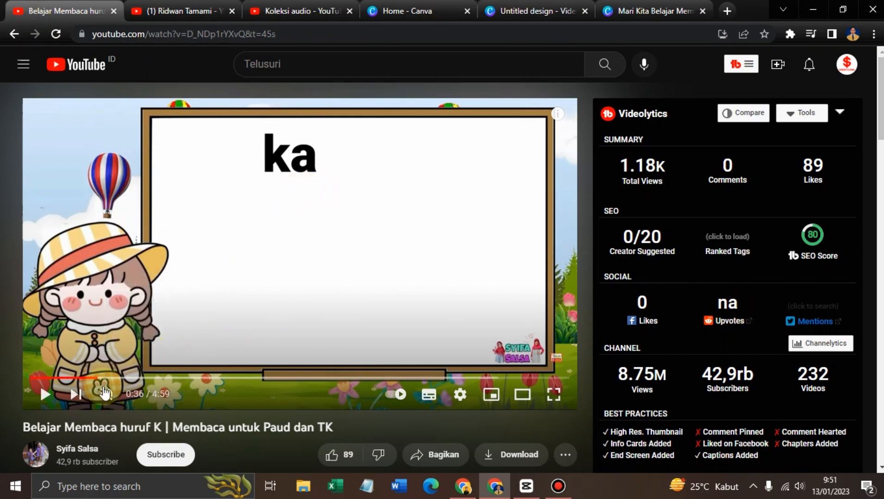
click(107, 396)
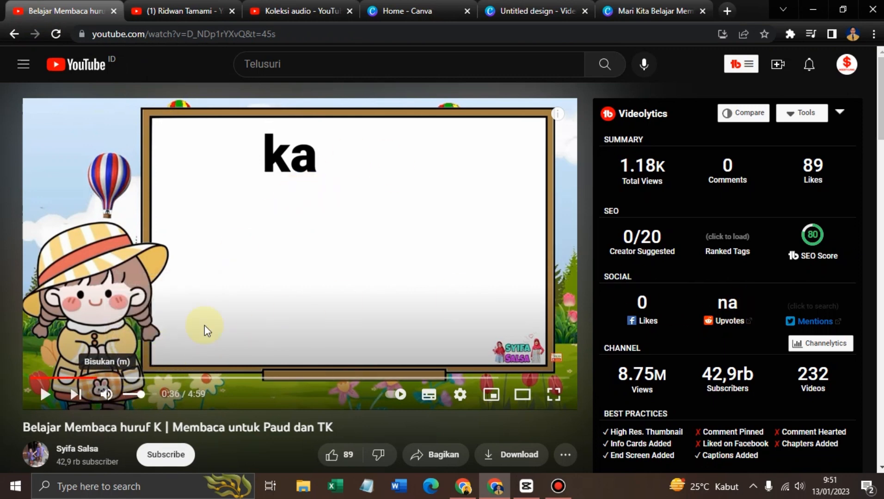
click(230, 310)
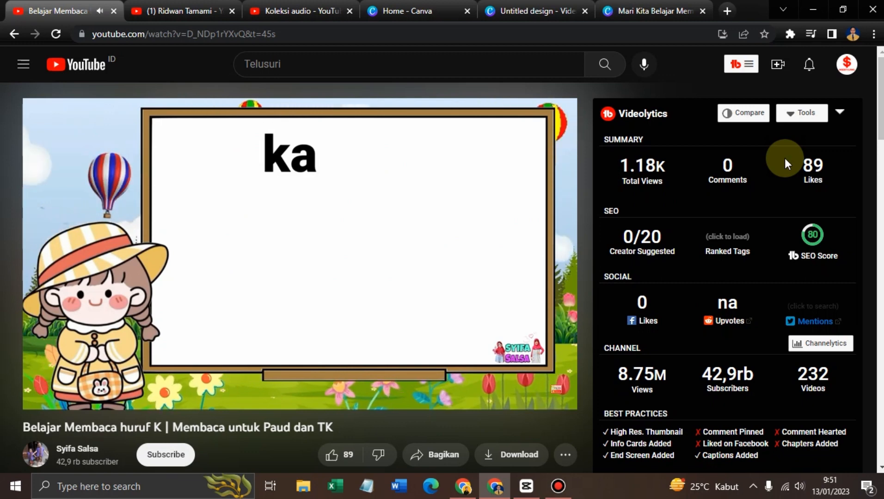
mouse_move(475, 237)
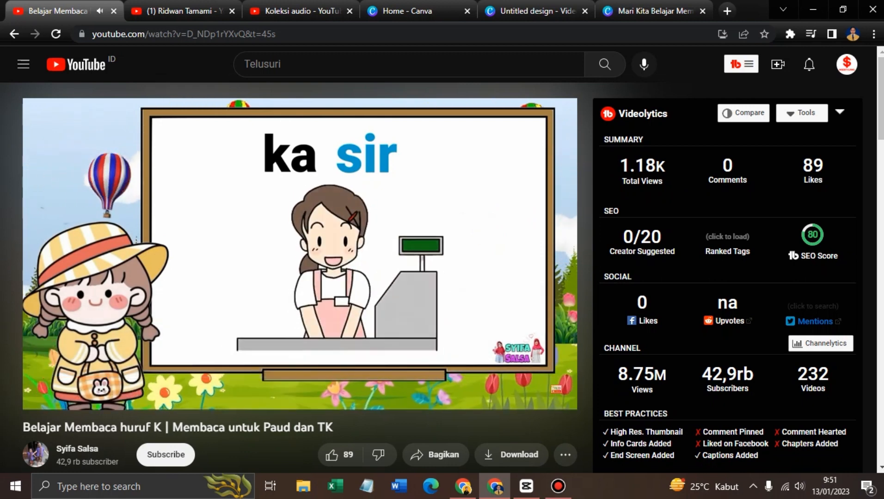
click(478, 228)
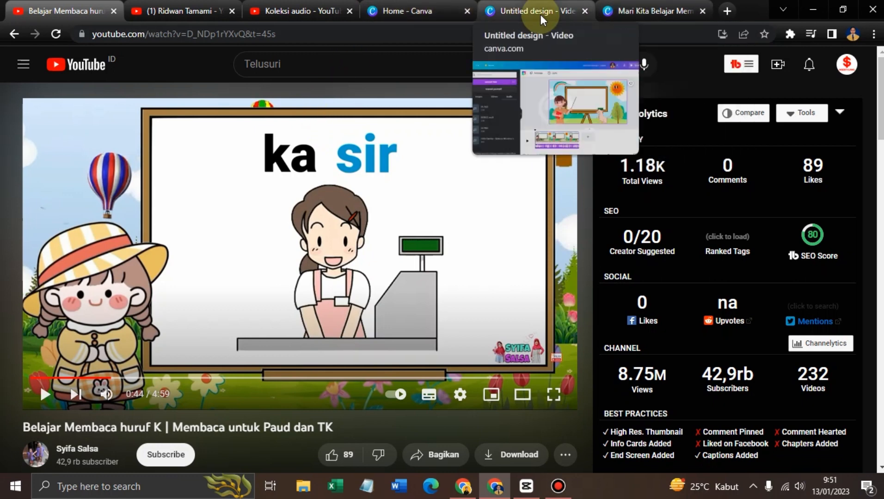
- Return to the Canva design, add the 0113 (1).mp3 audio, and extend the page to about 14.5 s, returning the playhead to the start
click(541, 14)
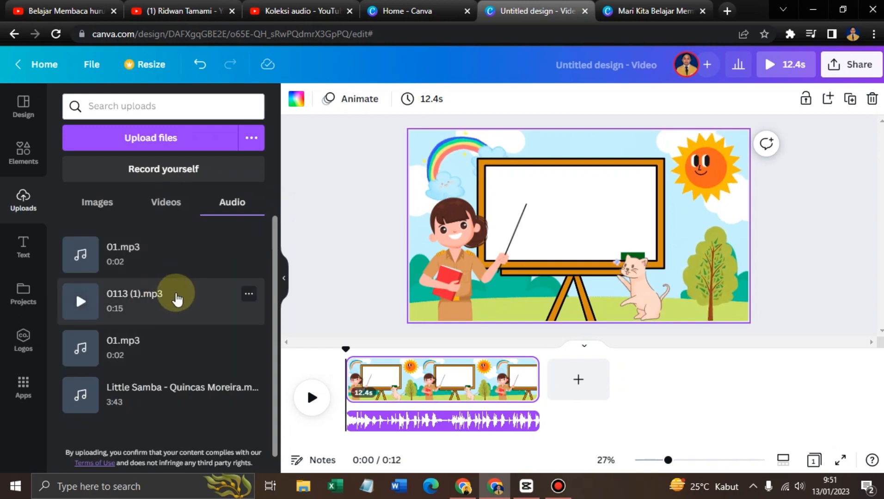
click(177, 299)
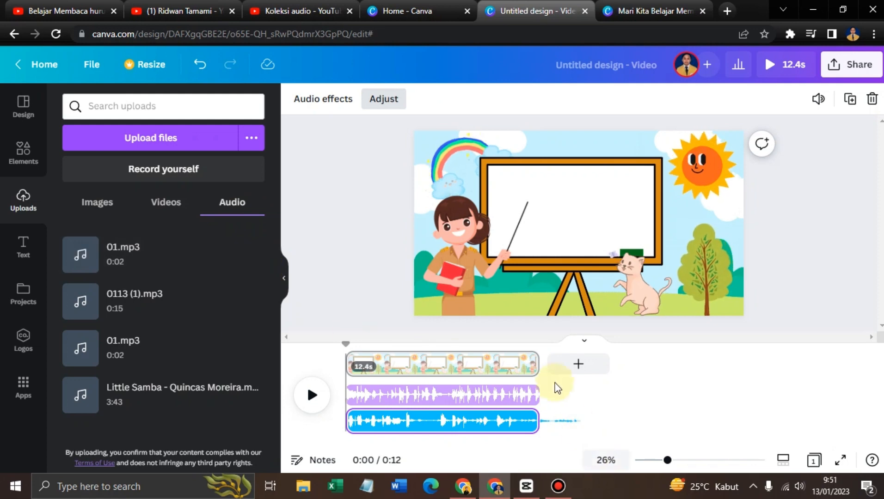
drag(543, 364, 572, 365)
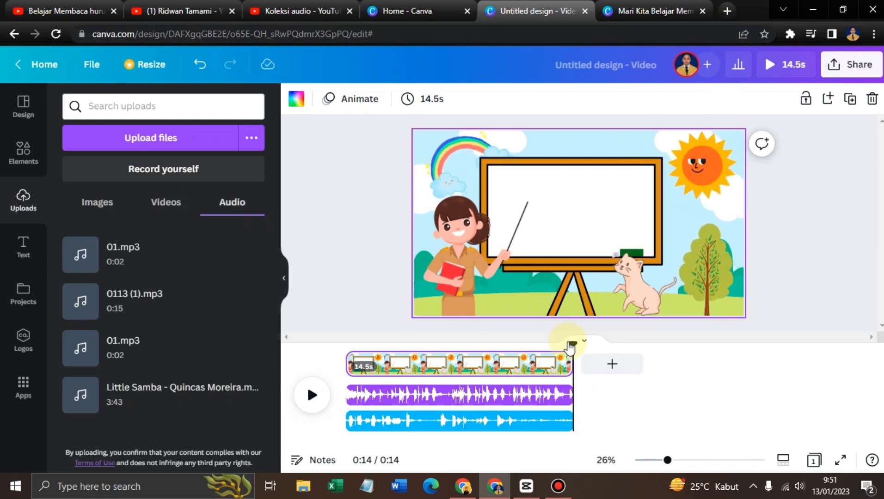
drag(573, 345, 346, 345)
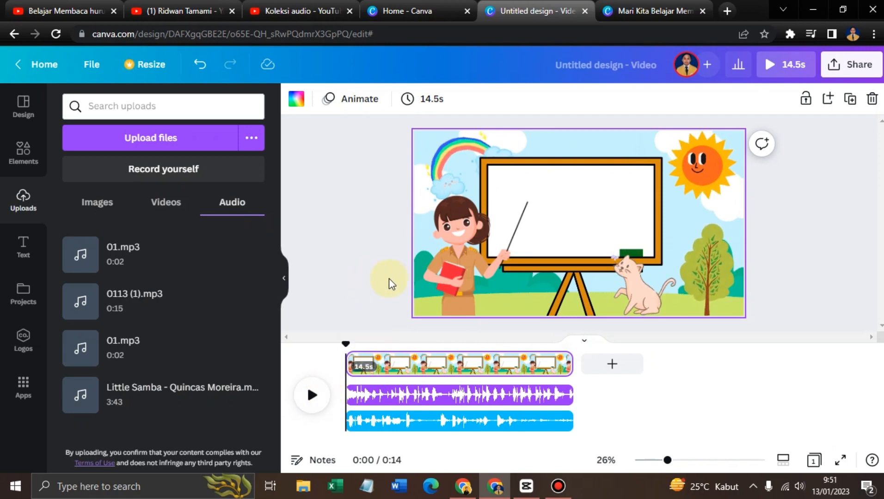
- Play the opening seconds of the video to check how the two audio tracks sound together
click(323, 396)
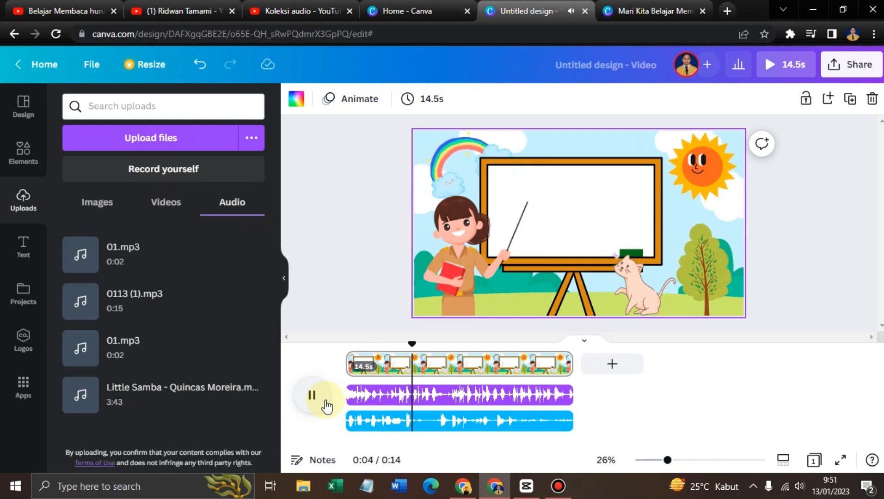
click(315, 397)
click(345, 394)
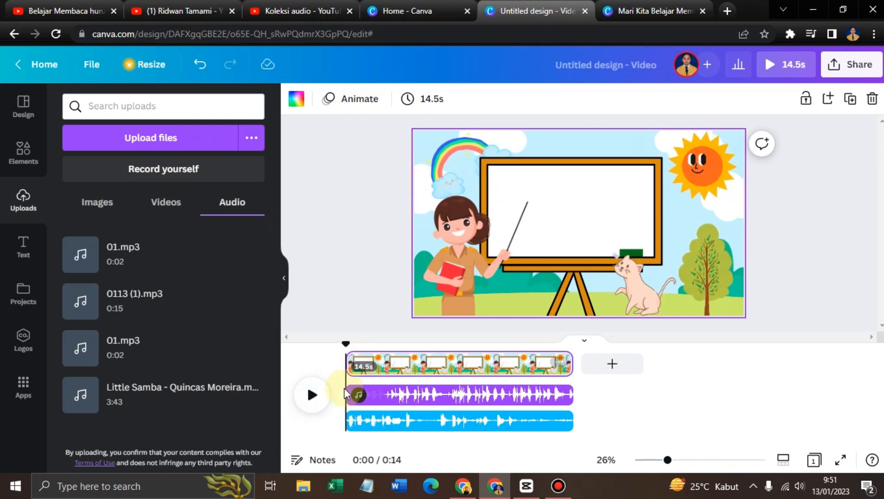
click(325, 404)
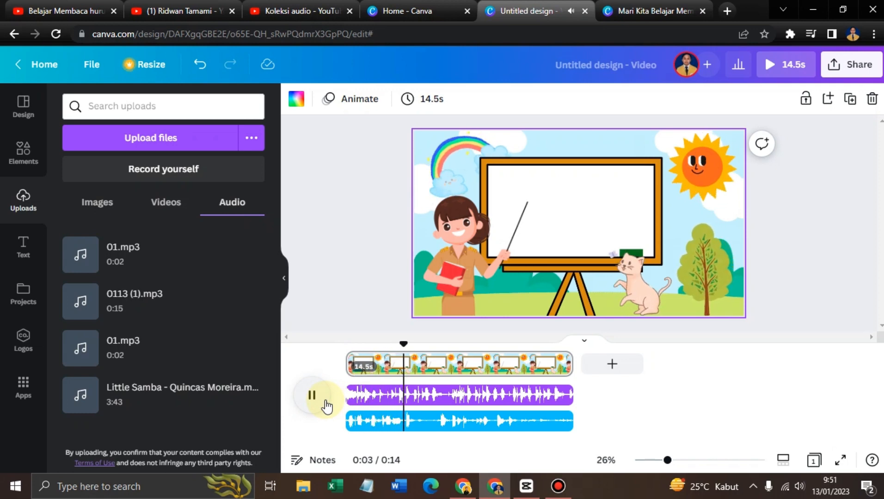
click(327, 407)
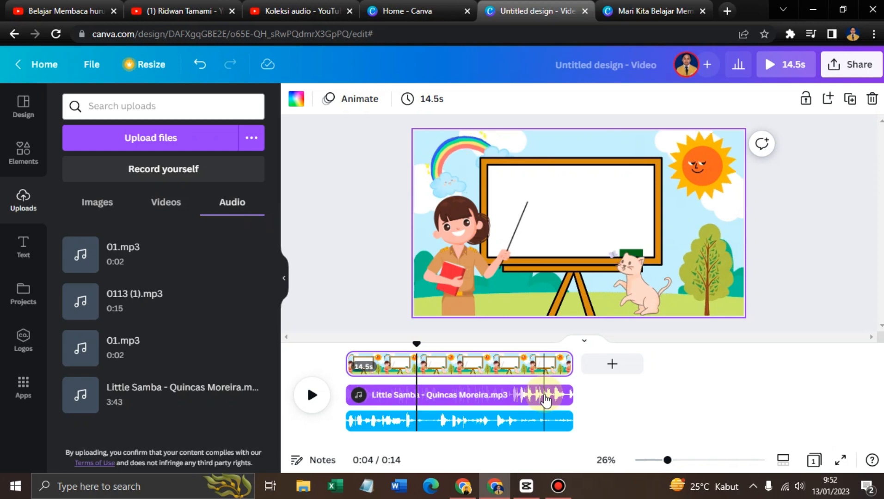
- Lower the volume of the Little Samba background track to 30
click(546, 400)
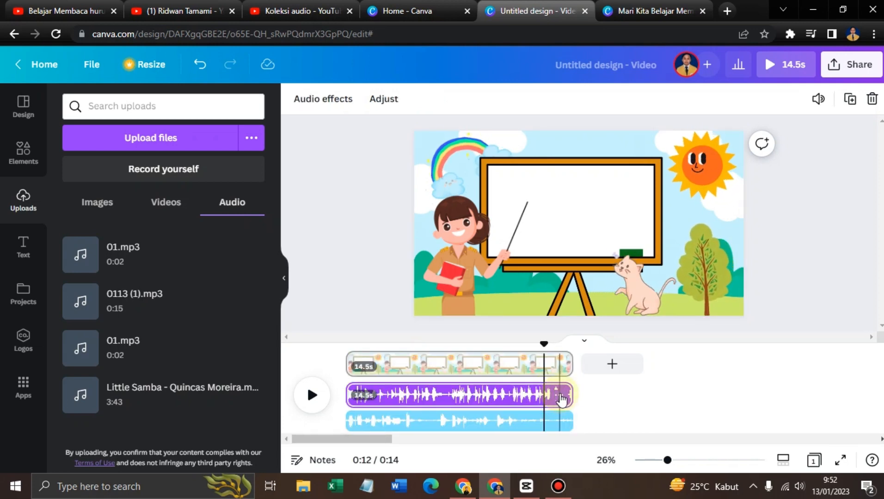
click(559, 396)
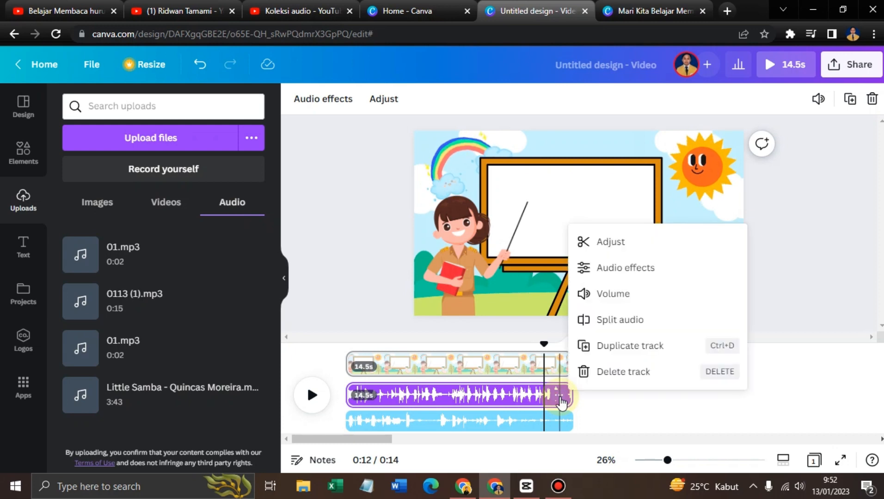
click(607, 300)
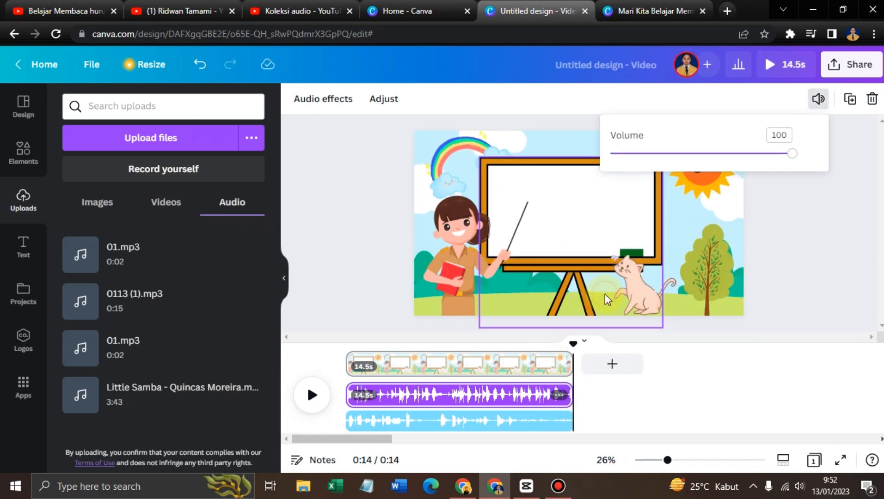
click(759, 154)
drag(755, 155, 713, 158)
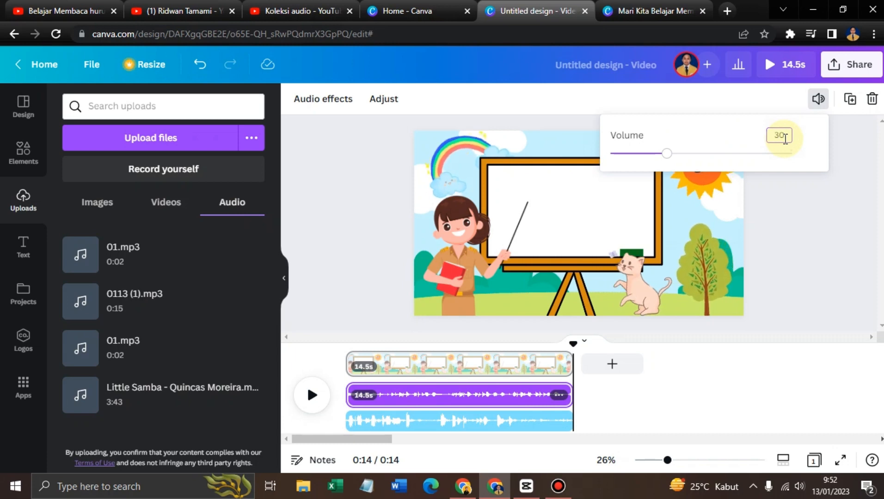
- Play the video from the start to check the new audio balance, and return the playhead to the beginning
drag(569, 343, 316, 382)
click(312, 395)
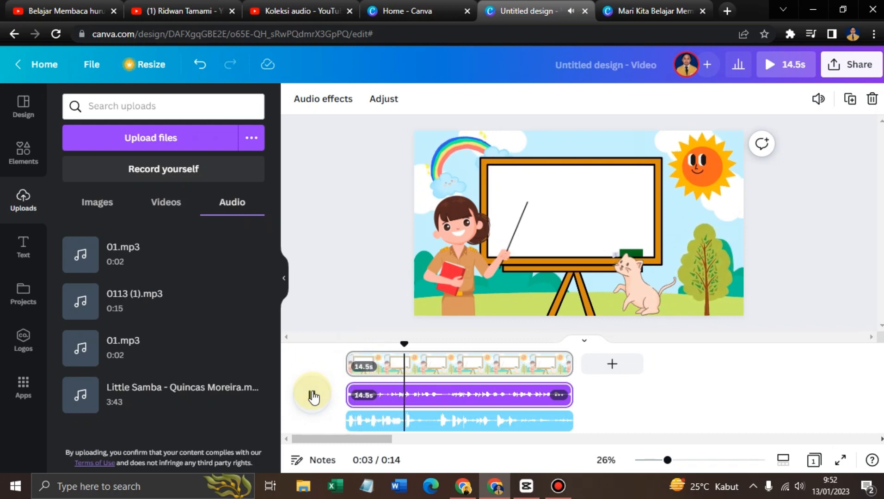
click(313, 397)
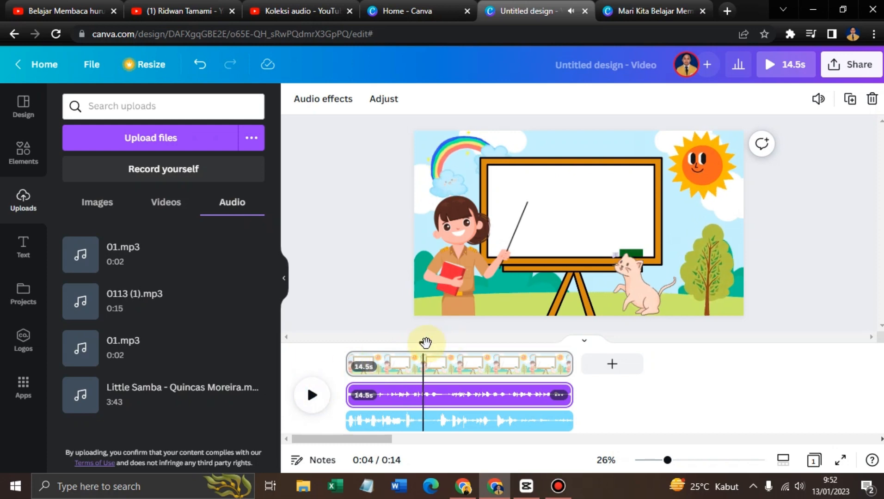
drag(420, 344, 346, 344)
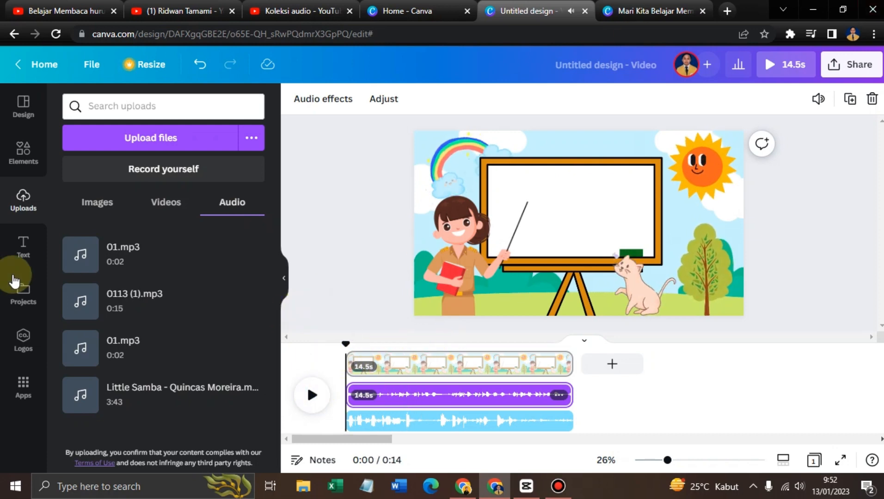
- Add the yellow, pink-outlined "fun" font combination from the text designs to the page
click(25, 252)
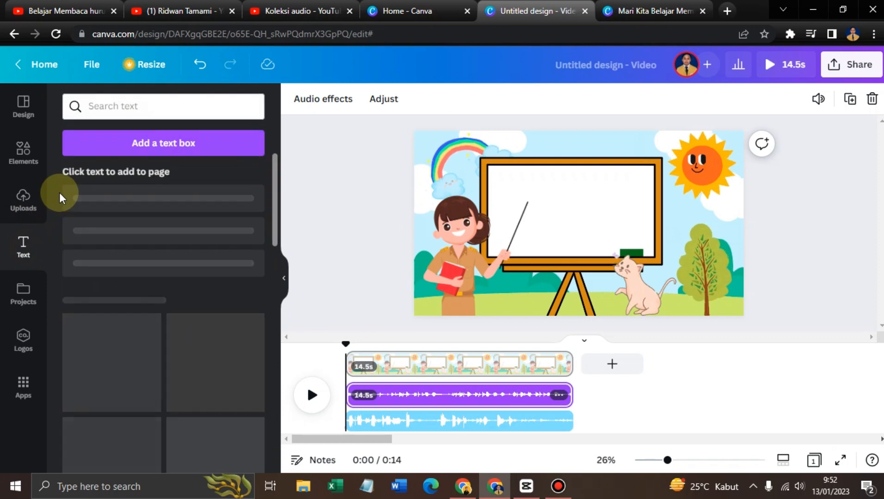
scroll(179, 265, down, 3)
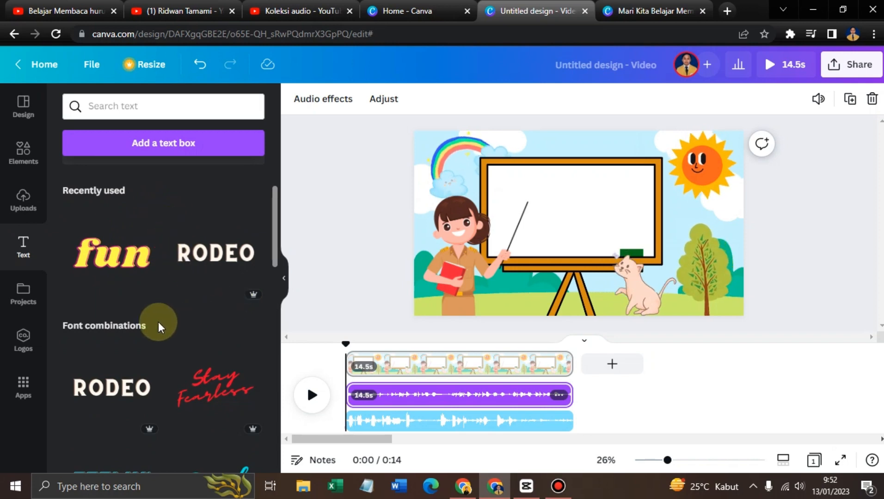
scroll(138, 295, down, 5)
scroll(167, 250, down, 10)
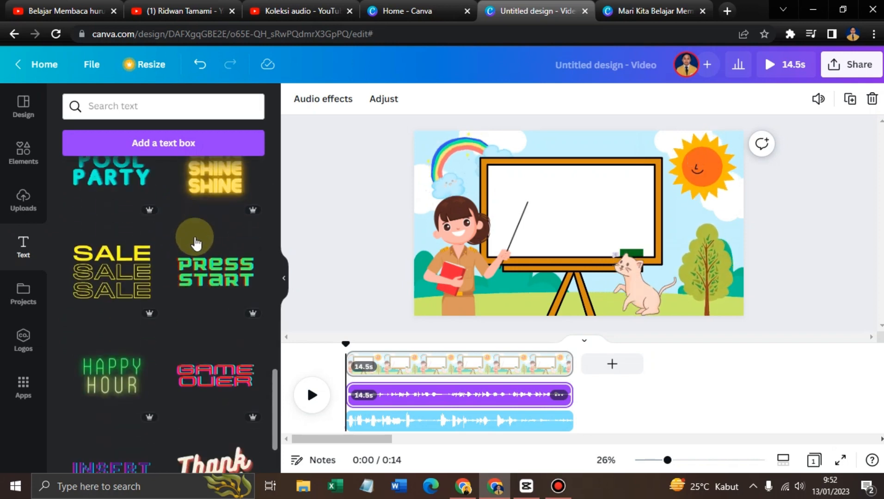
scroll(200, 252, down, 5)
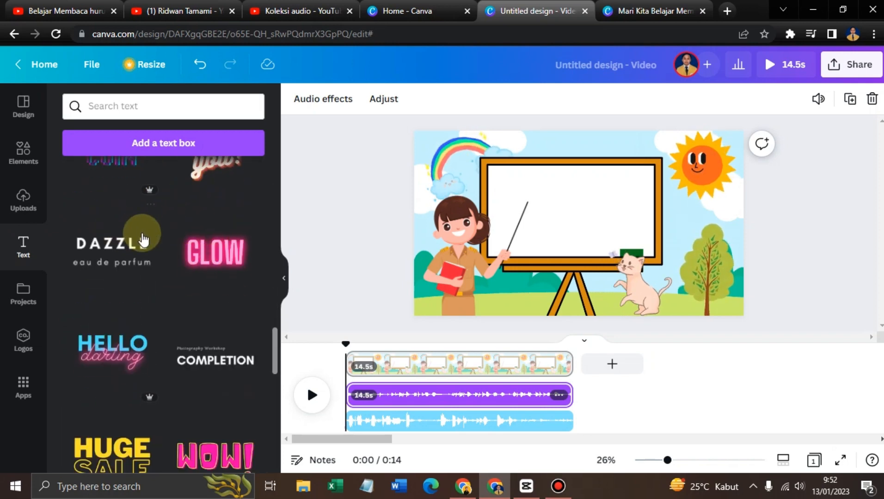
scroll(213, 290, down, 5)
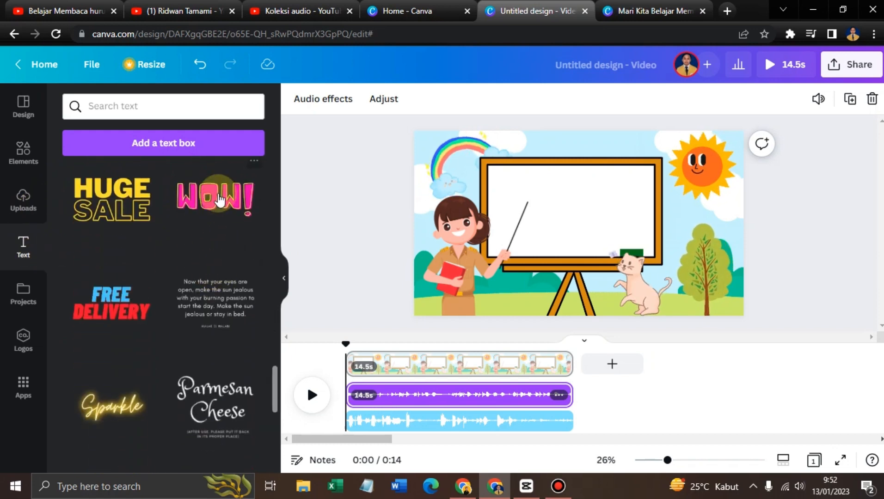
scroll(213, 249, down, 10)
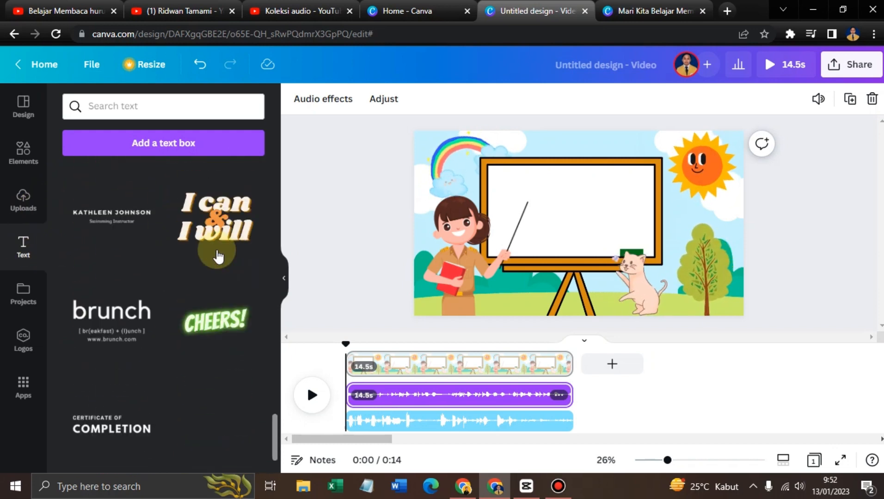
scroll(213, 287, down, 5)
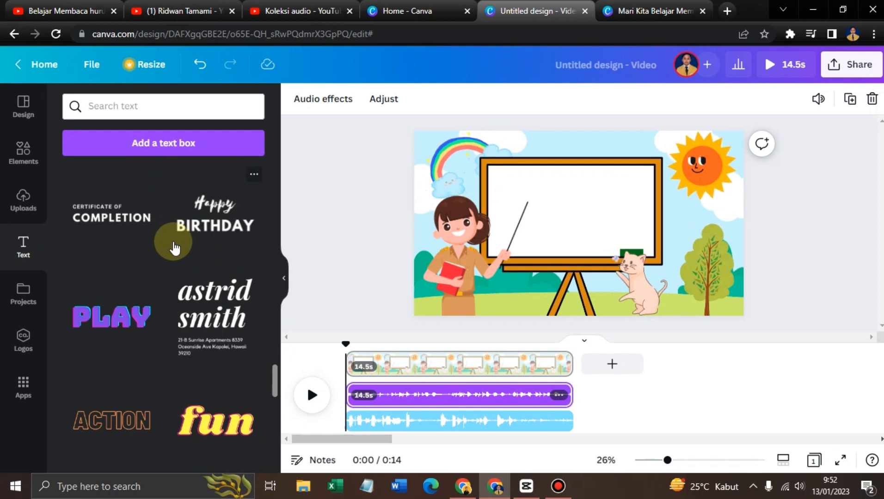
scroll(173, 237, down, 3)
scroll(178, 275, down, 5)
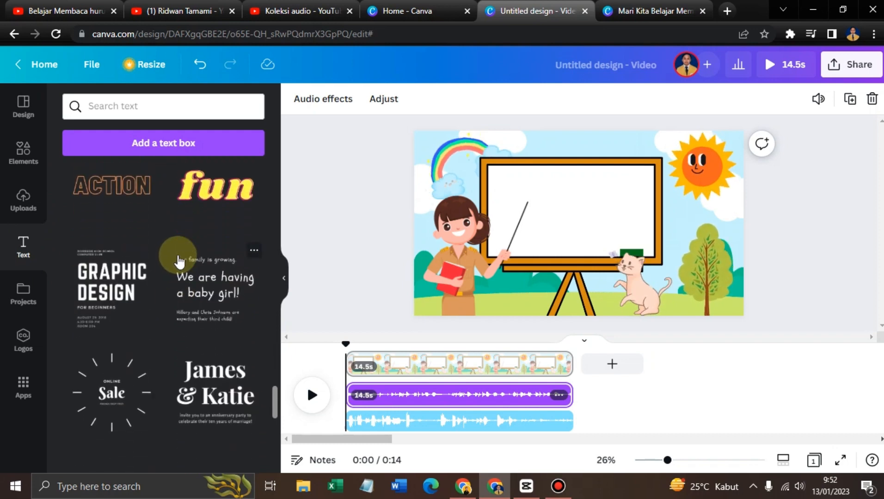
scroll(199, 278, up, 4)
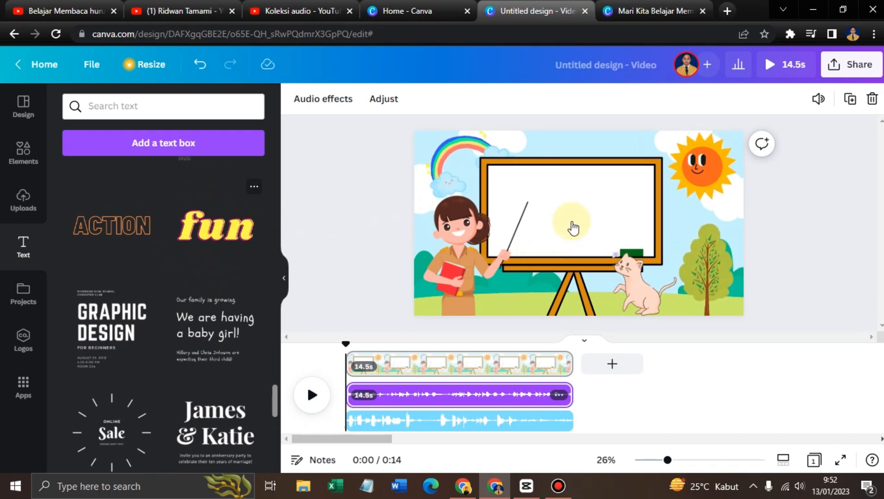
click(225, 245)
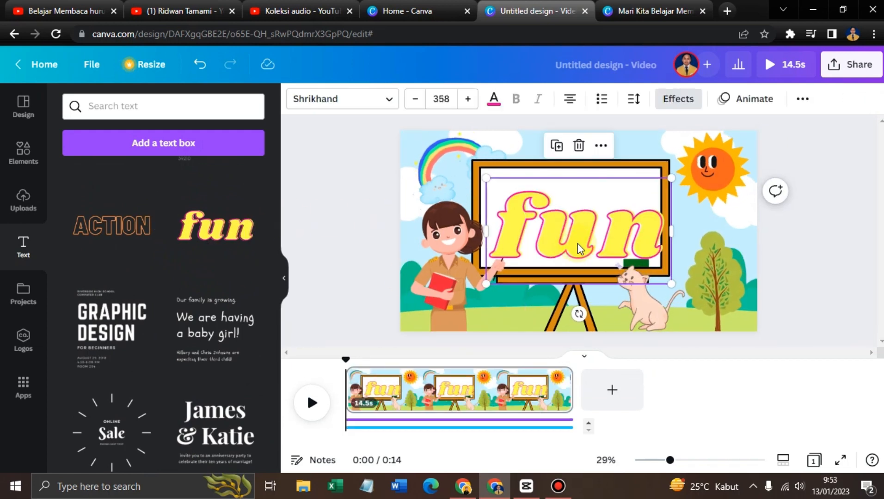
- Replace the "fun" text with "Mari kita belajar membaca huruf A"
double_click(578, 243)
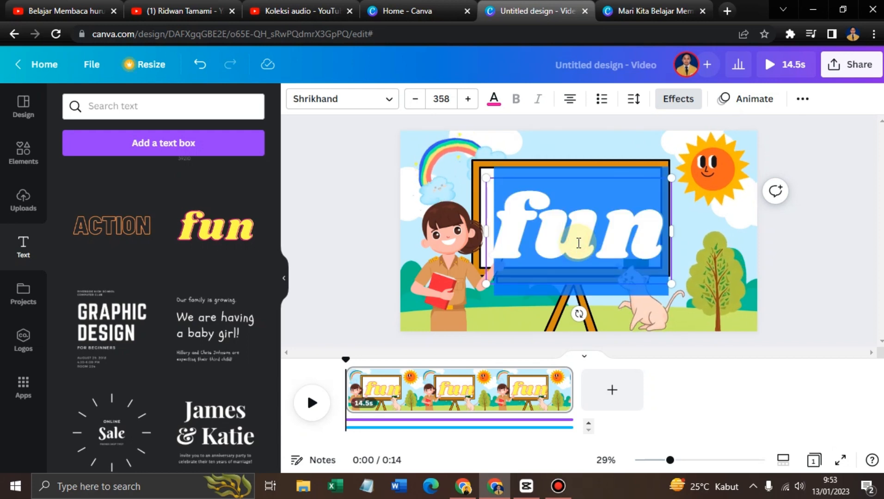
text(mA)
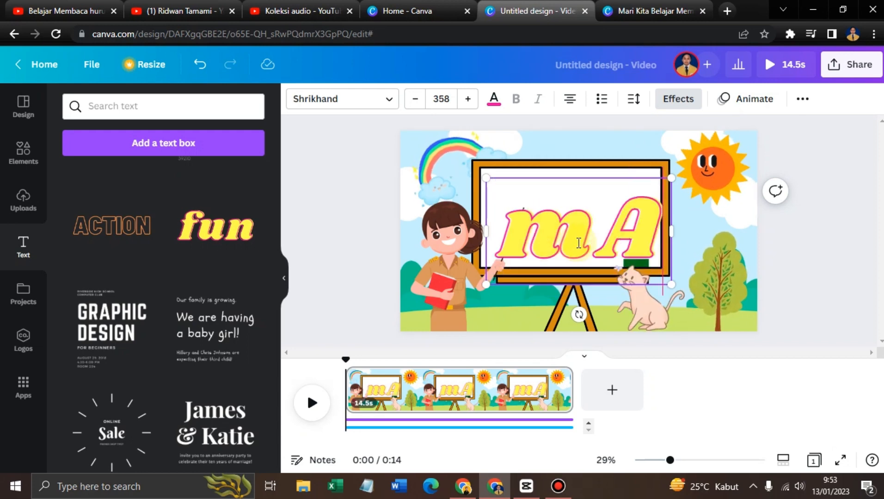
key(BackSpace)
key(BackSpace)
text(Mari)
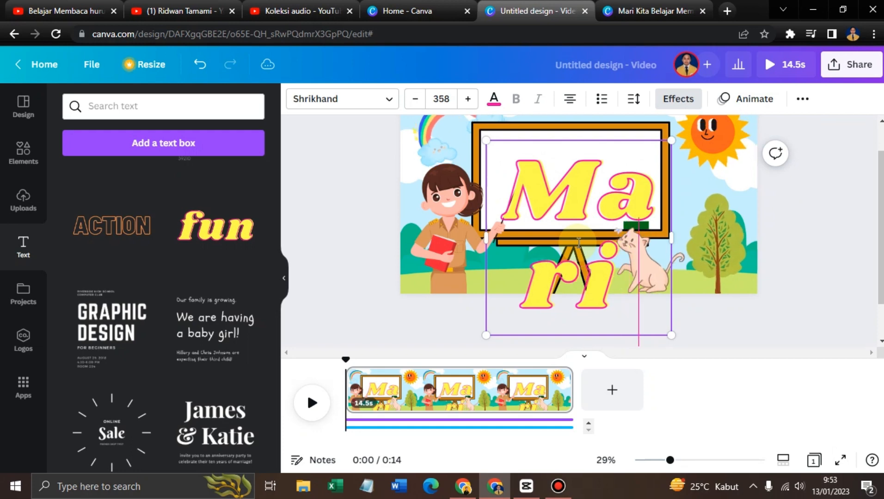
text( kita belajar)
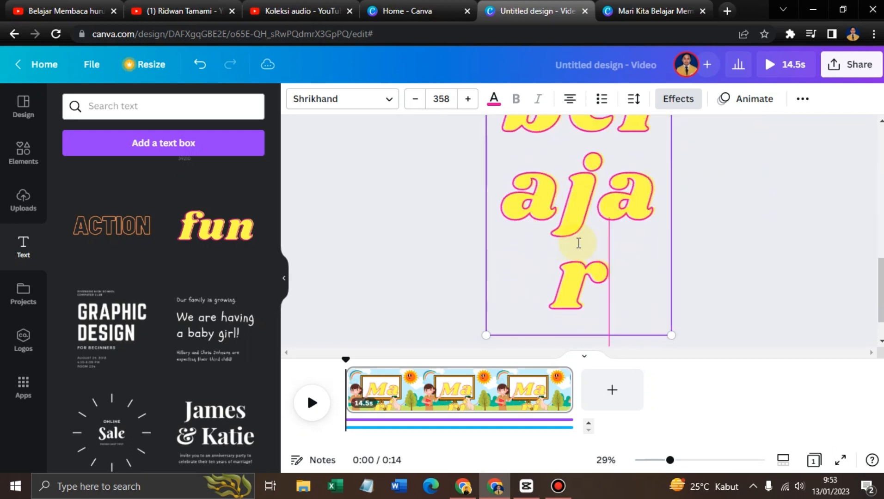
text( membaca)
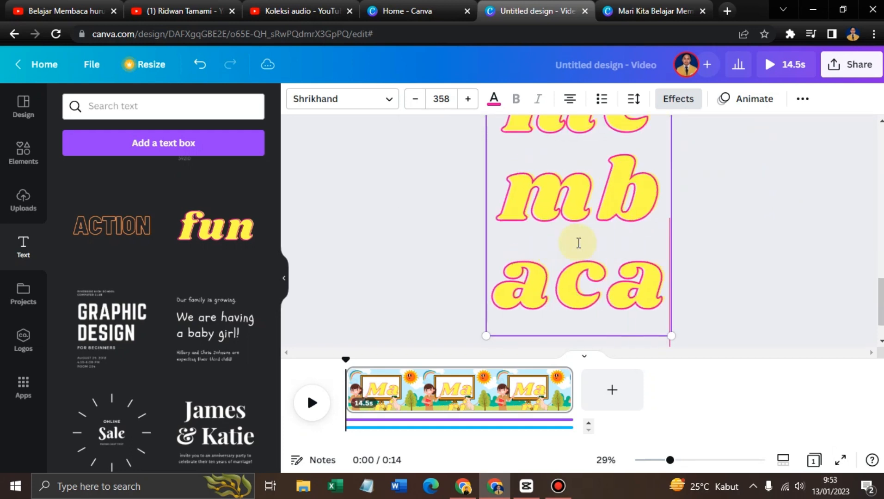
text( huruf)
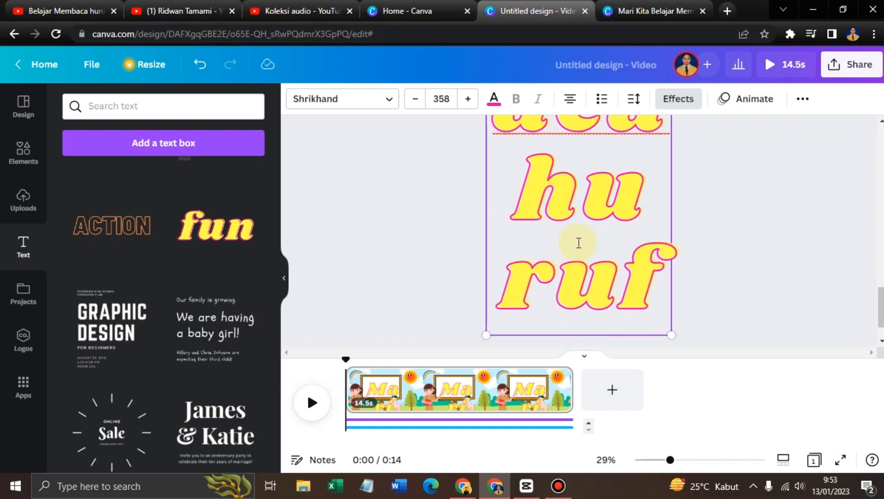
text( A)
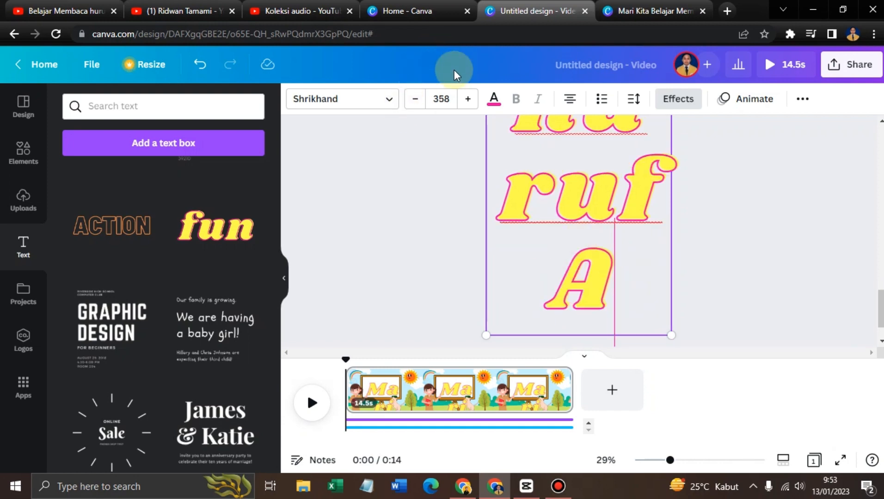
- Set the text's font size to 100, then scale the text box down to about size 75.7 and fit it inside the whiteboard
click(442, 98)
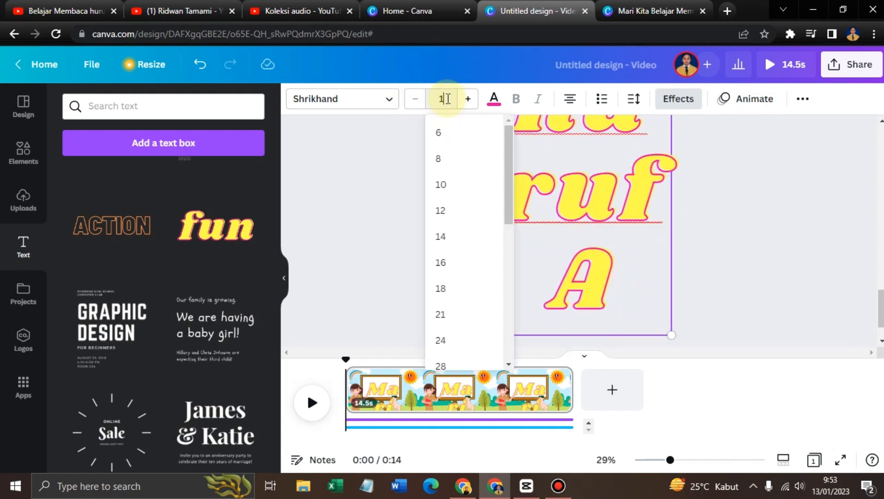
text(100)
key(Return)
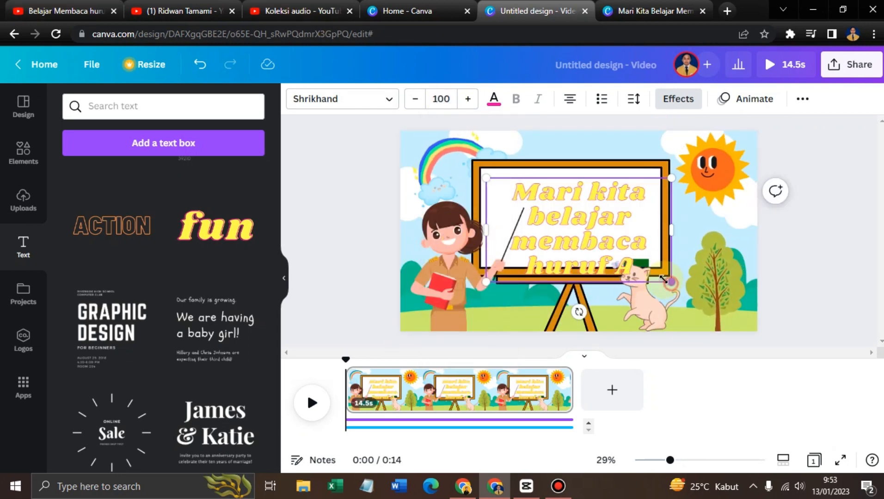
drag(671, 282, 648, 223)
drag(647, 261, 620, 253)
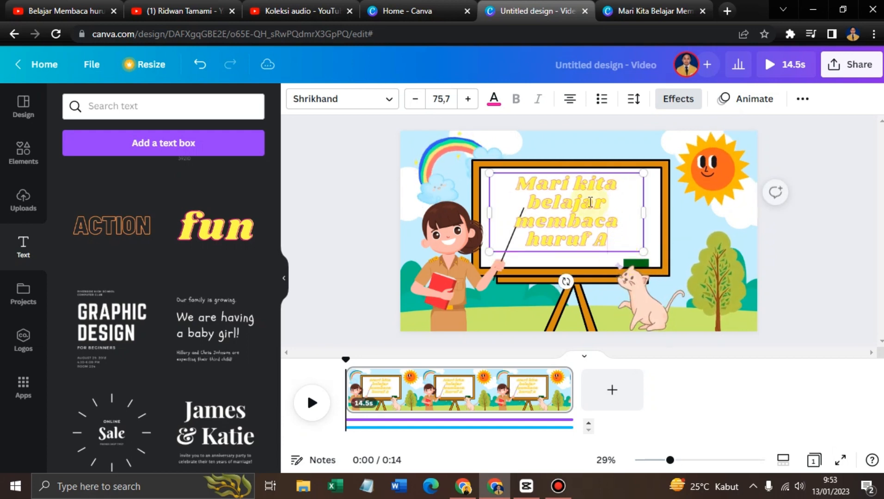
- Bring the teacher image forward over the whiteboard text and nudge the text slightly to the right
click(505, 263)
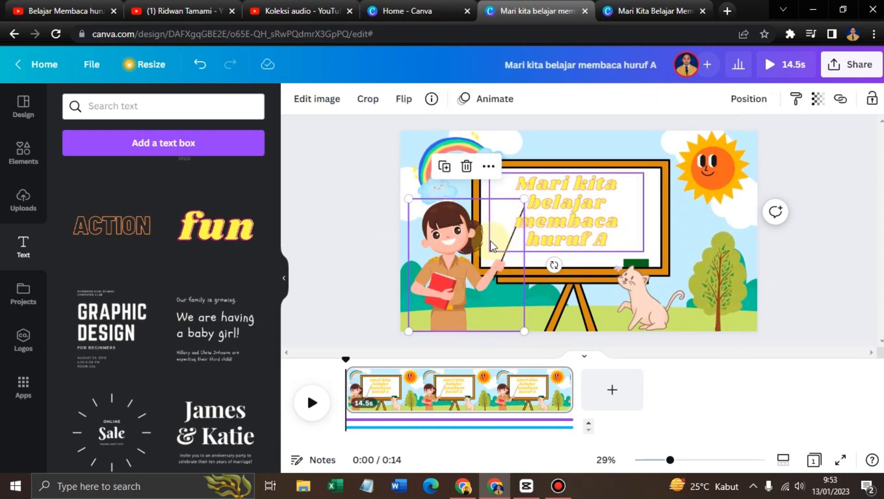
click(488, 253)
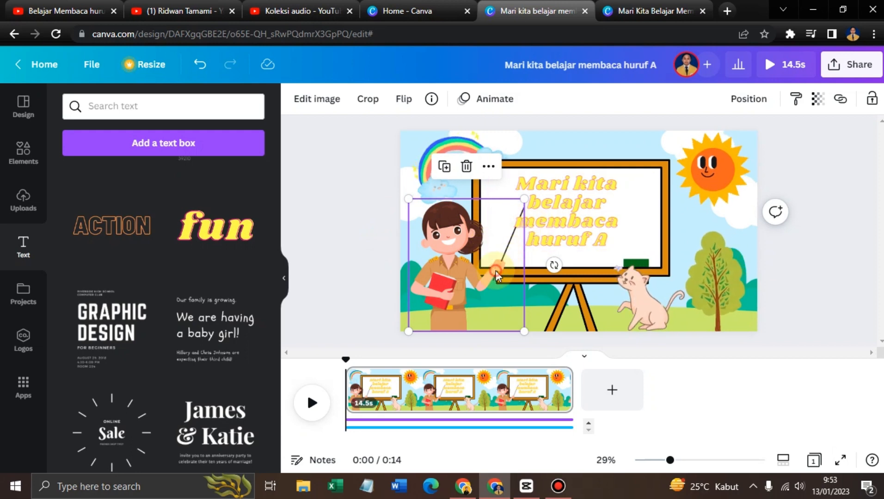
right_click(481, 257)
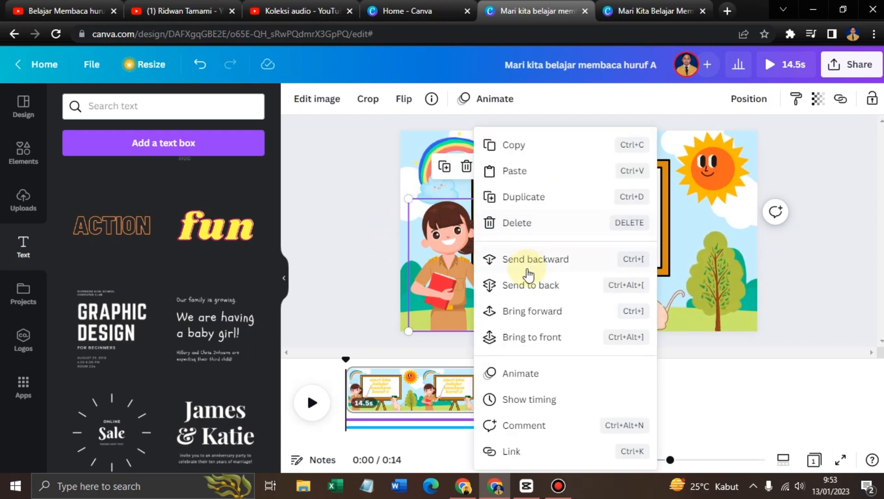
click(548, 318)
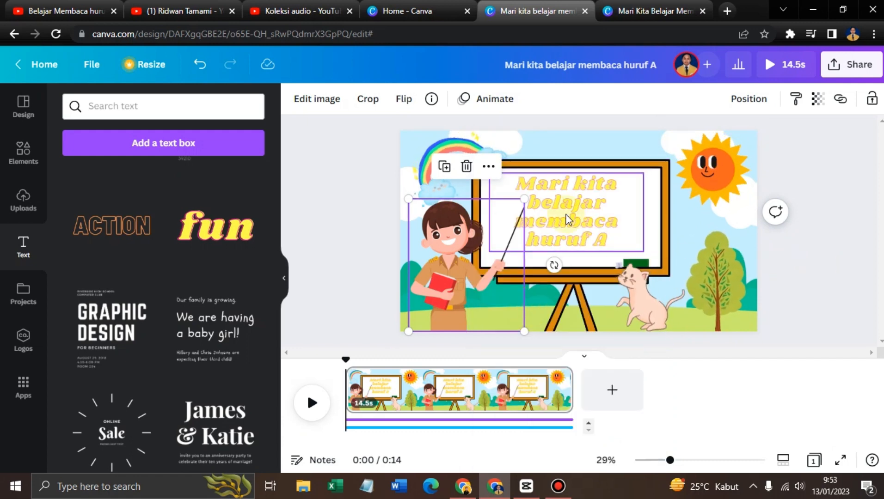
click(570, 218)
drag(570, 218, 575, 218)
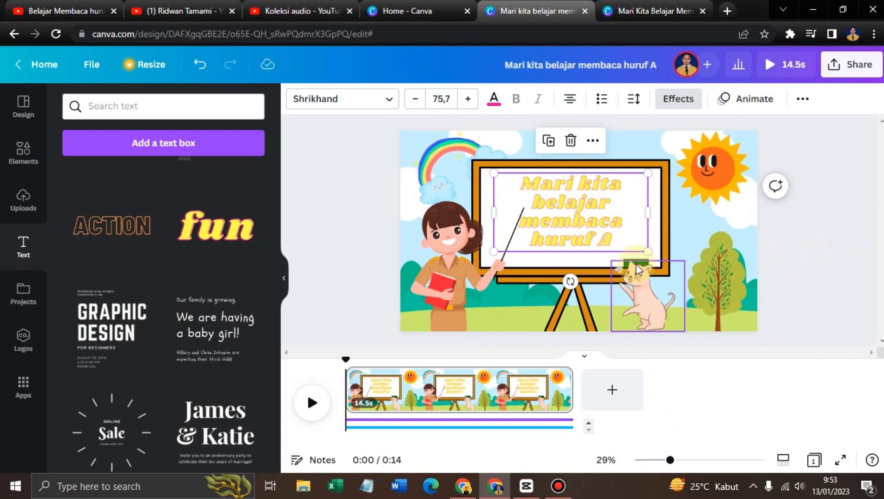
- Apply the Typewriter text animation on enter to the whiteboard text, slow its speed slightly, and play the opening to check it
click(744, 98)
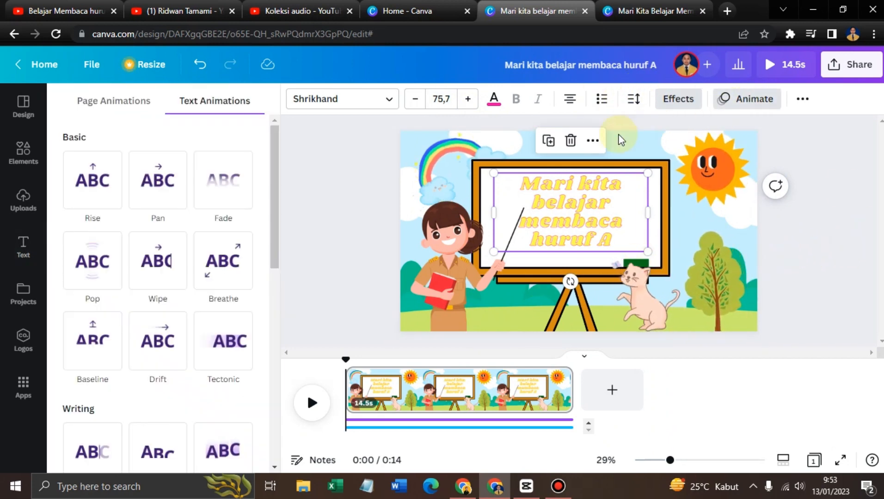
scroll(157, 300, down, 3)
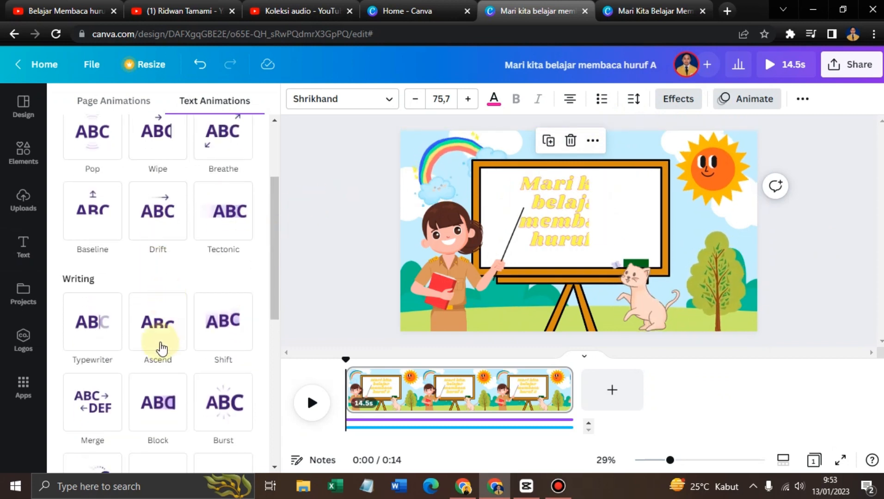
scroll(177, 389, down, 1)
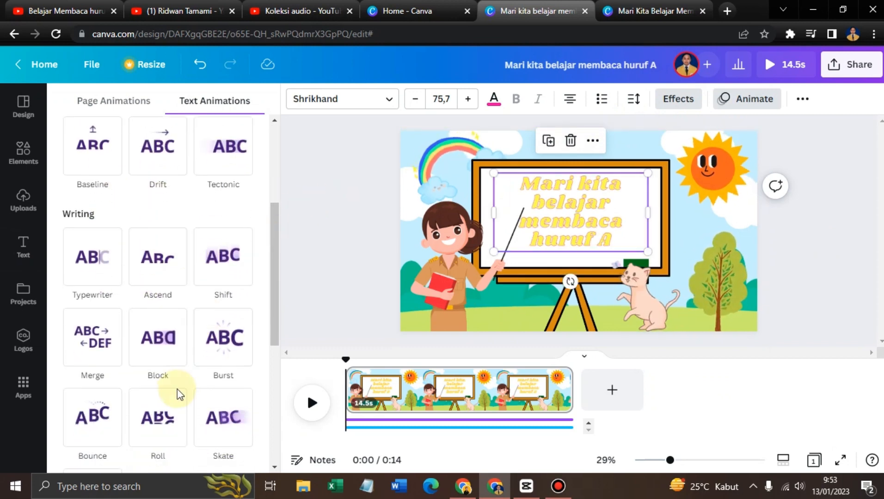
click(107, 270)
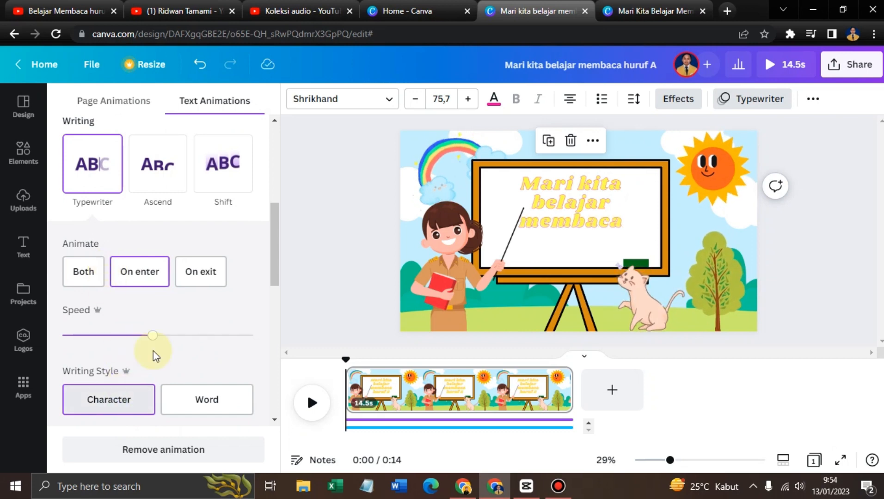
mouse_move(152, 342)
mouse_down()
mouse_move(68, 344)
mouse_move(264, 340)
mouse_move(144, 344)
mouse_up()
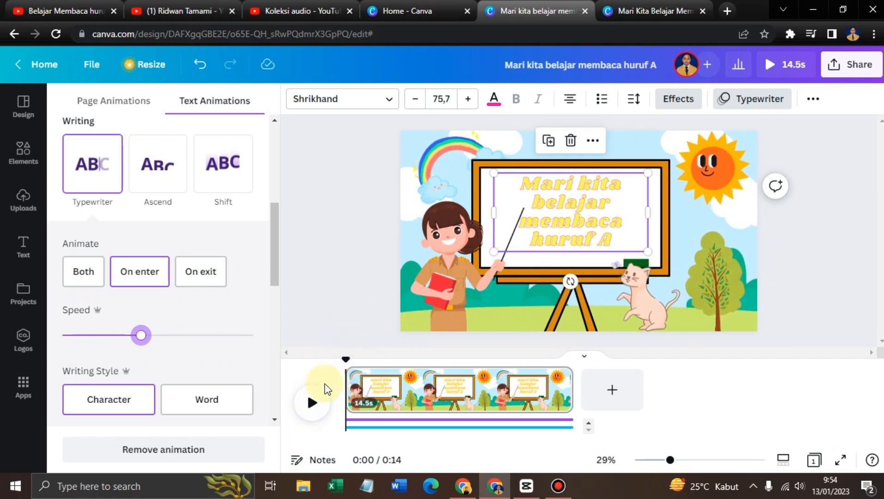
click(319, 406)
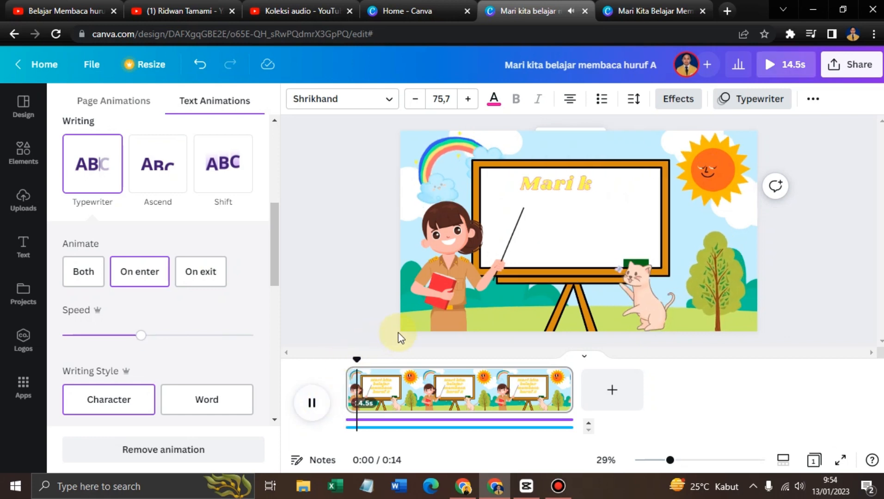
click(319, 409)
- Stop playback and split the page at about 5.5 s, placing the cut at the pause in the voice track
click(385, 429)
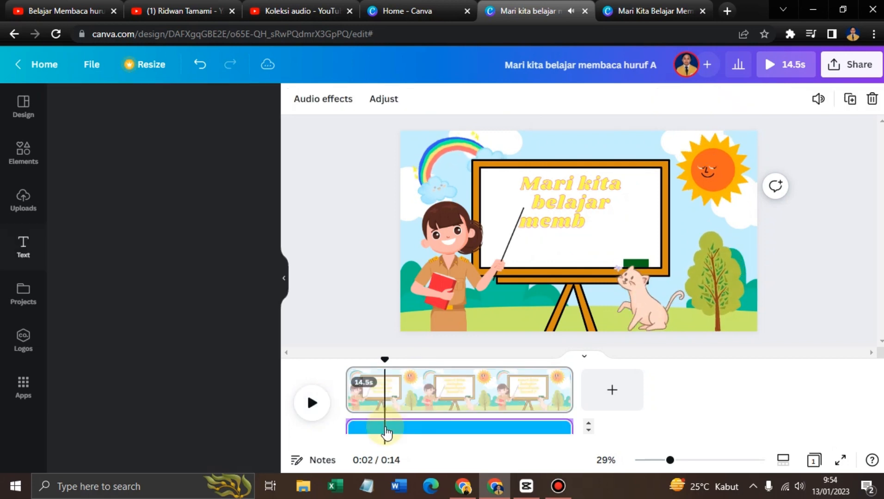
click(398, 418)
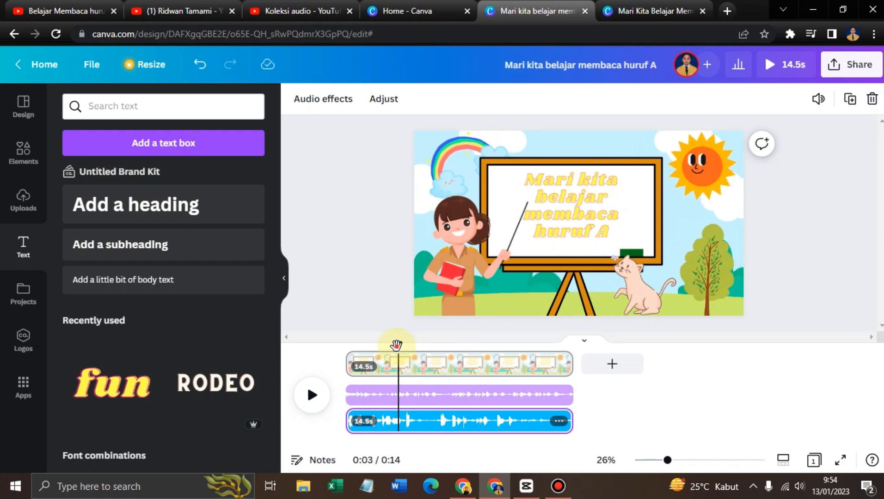
drag(396, 345, 425, 366)
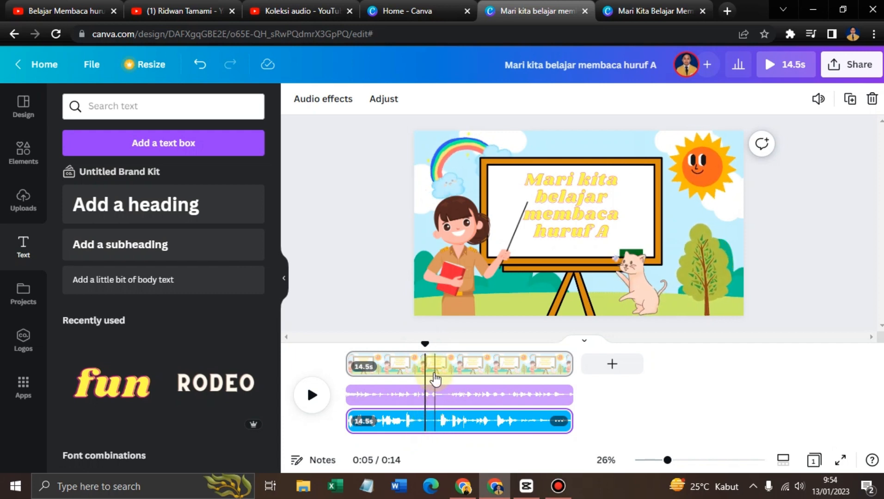
drag(425, 347, 431, 347)
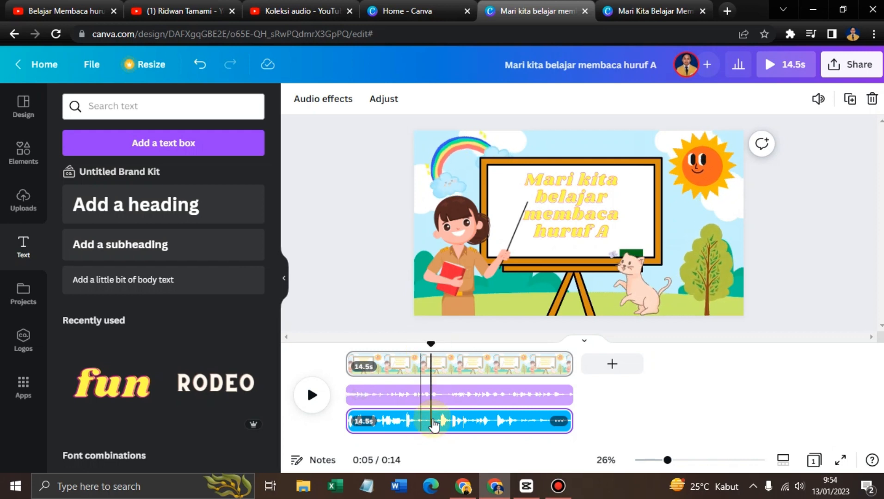
click(433, 367)
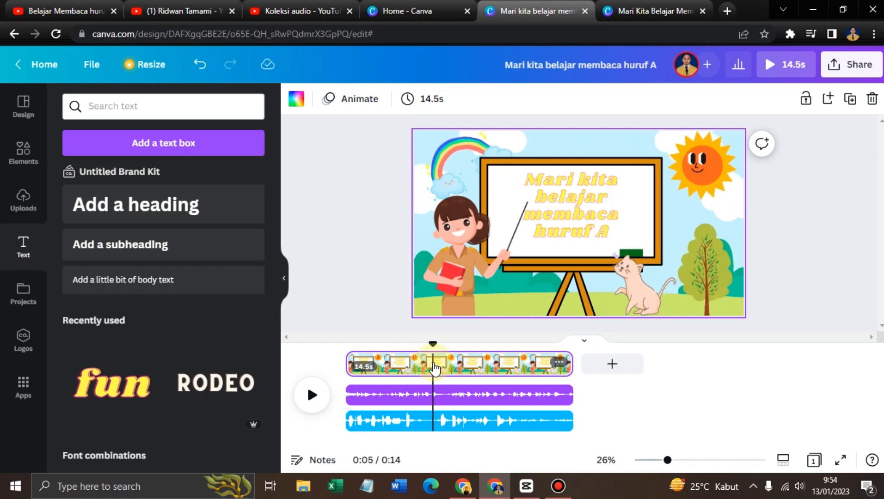
key(s)
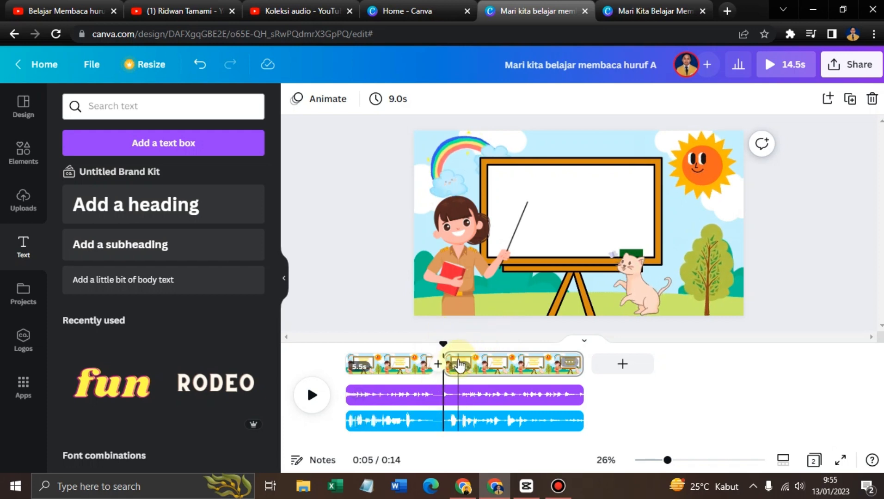
- Replace the whiteboard text on the second page with "API"
drag(449, 343, 457, 344)
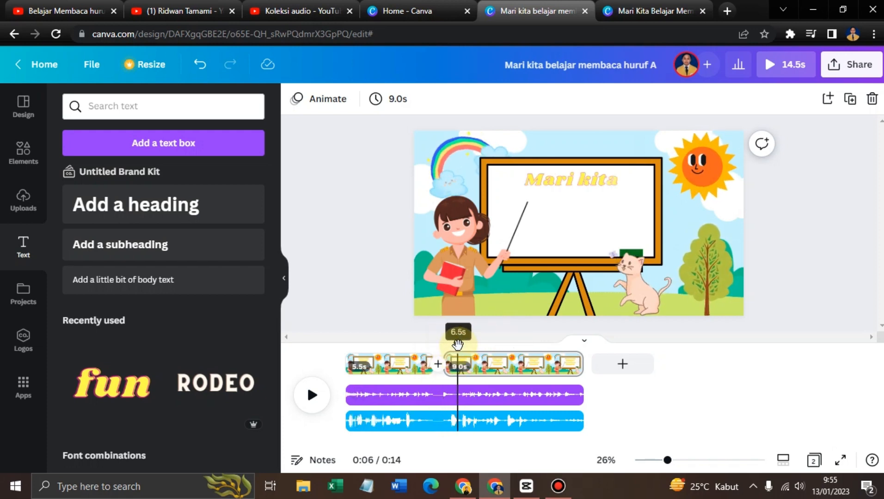
double_click(554, 189)
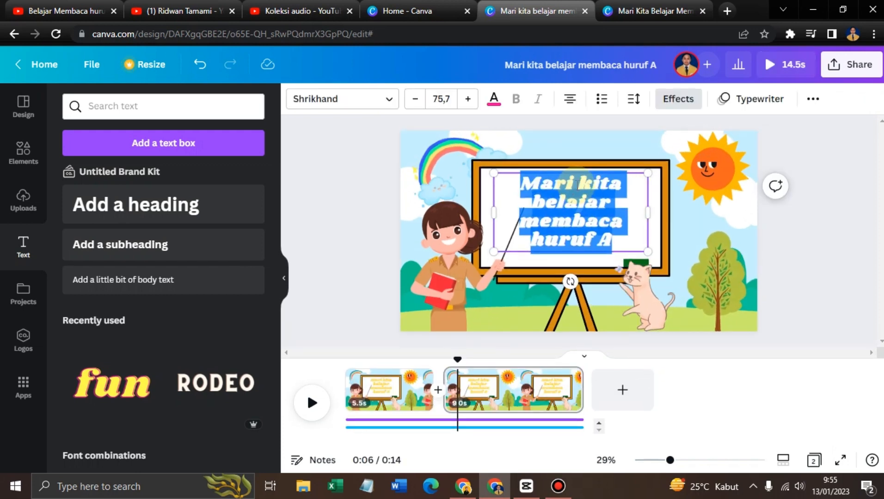
text(API)
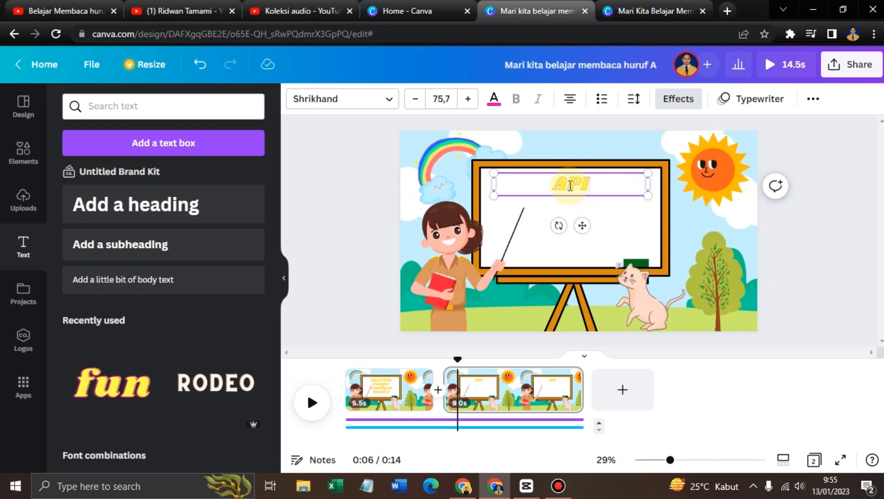
- Recolor the letters "PI" with the golden-yellow photo color and scale the API text up to size 87.5 across the whiteboard
drag(568, 185, 592, 185)
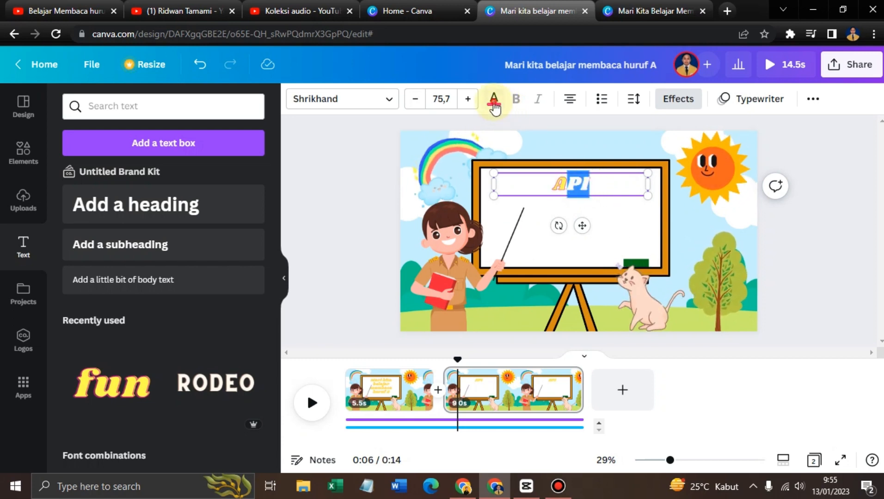
click(493, 98)
click(146, 304)
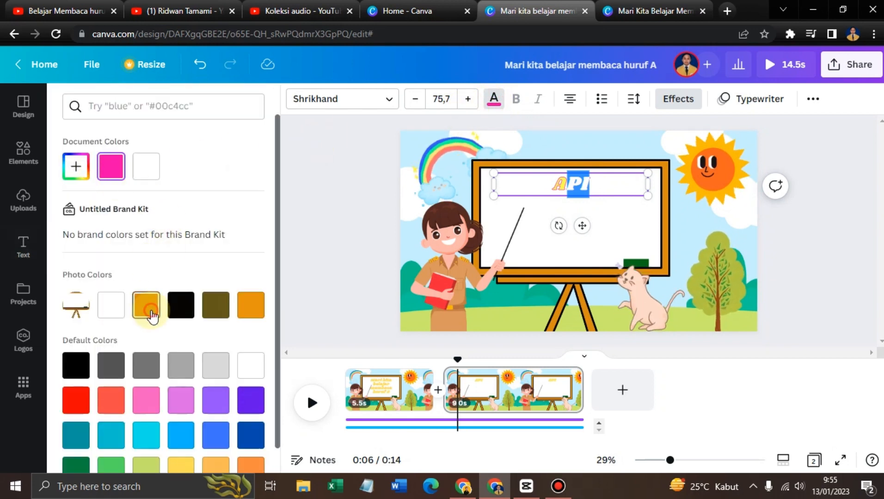
click(607, 185)
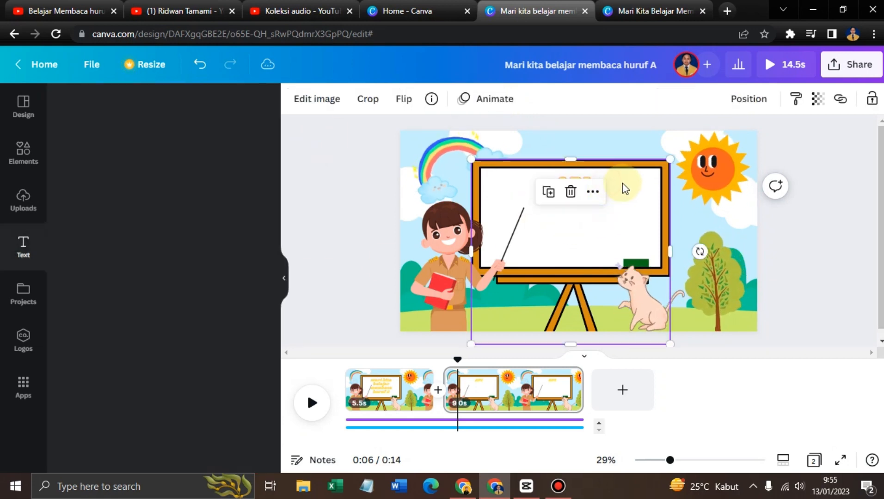
click(622, 183)
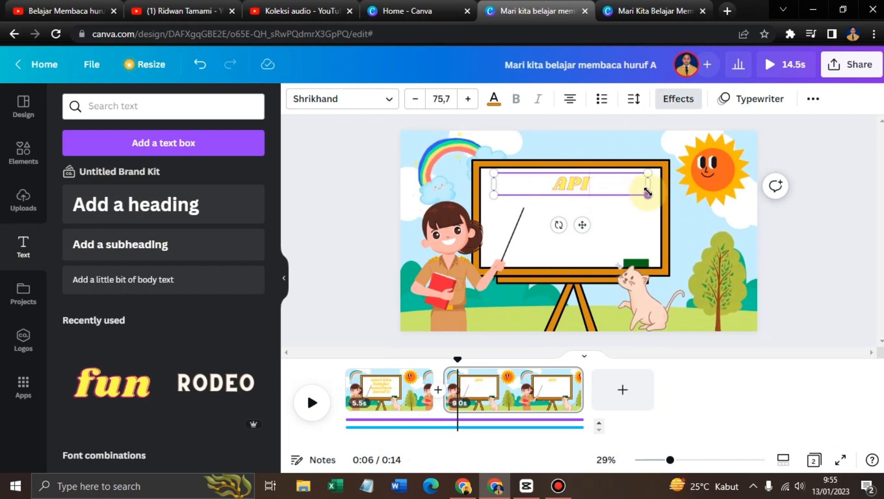
drag(647, 193, 617, 201)
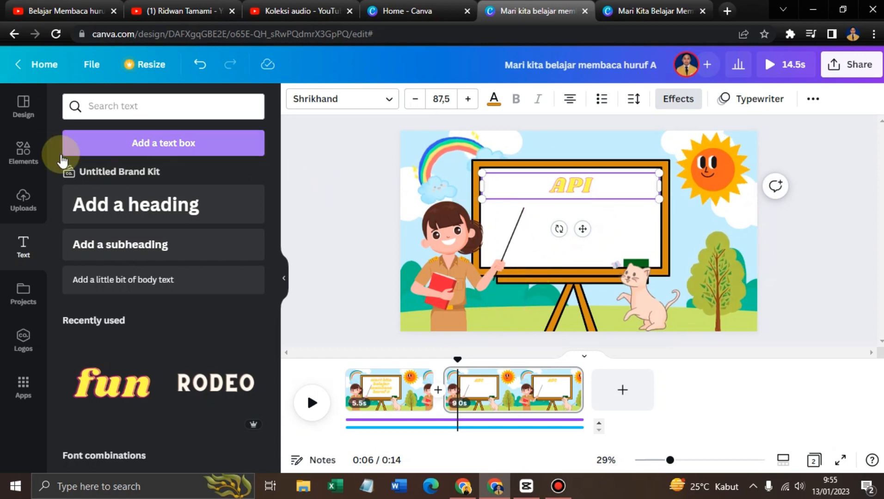
- Check the reference YouTube video and the other Canva design for the picture used beneath the word, and return to this design
click(24, 196)
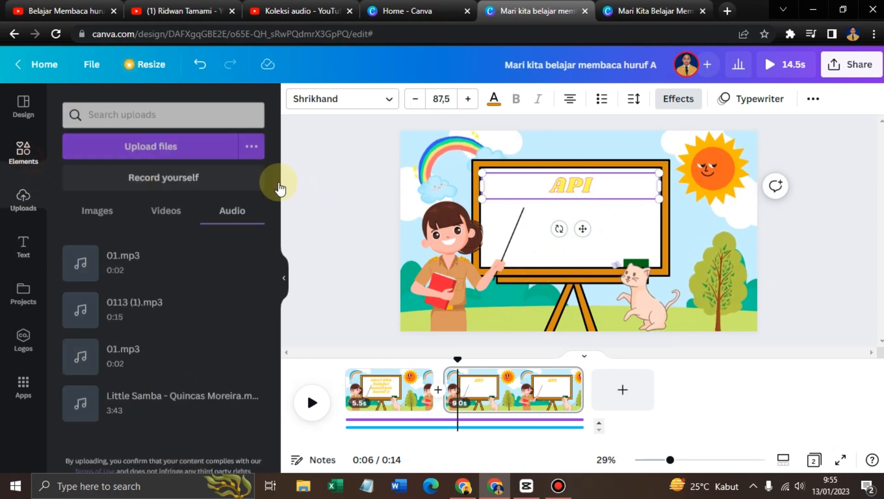
click(23, 152)
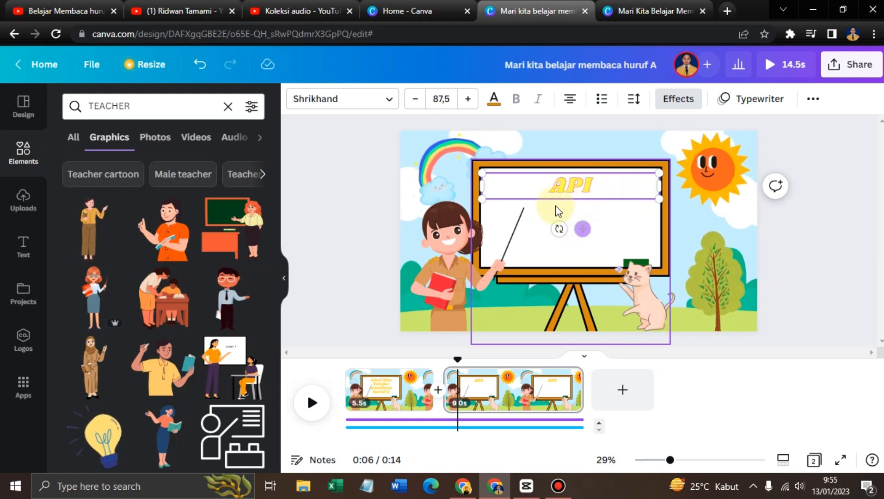
click(41, 6)
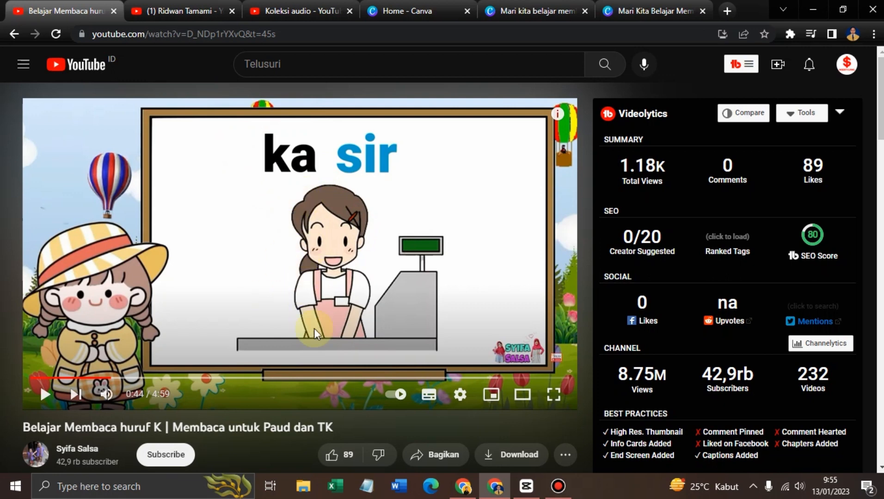
click(645, 12)
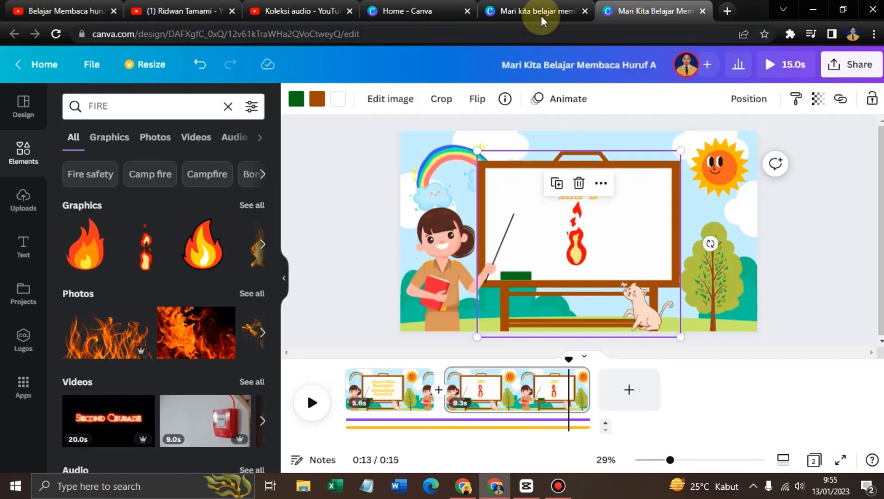
click(541, 15)
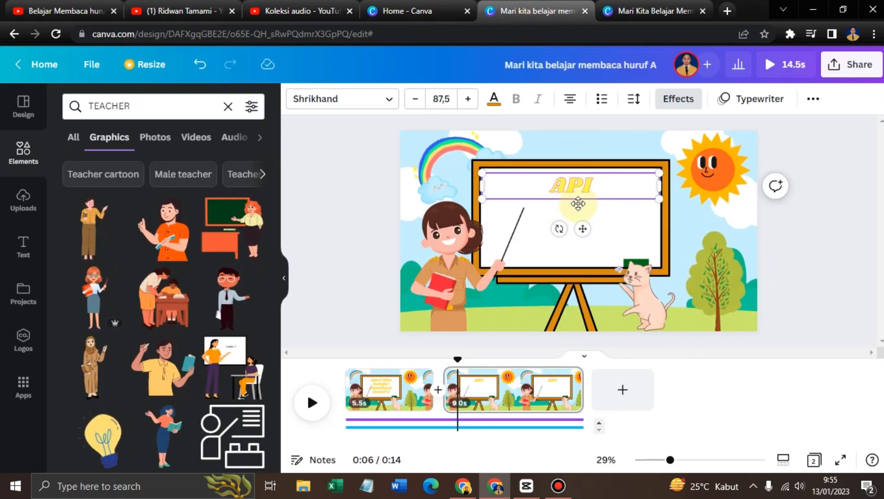
- Search the graphics for "FIRE", add the black-outlined flame, and scale it down to sit below the API text
click(183, 108)
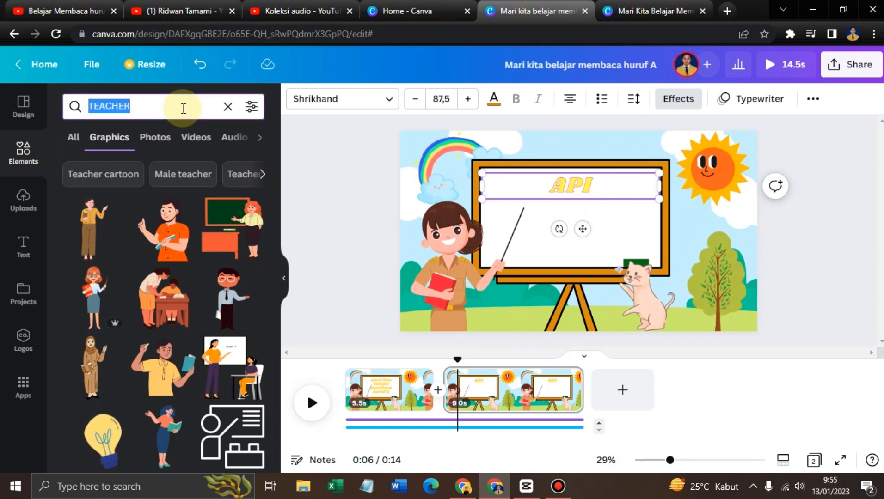
text(FIRE)
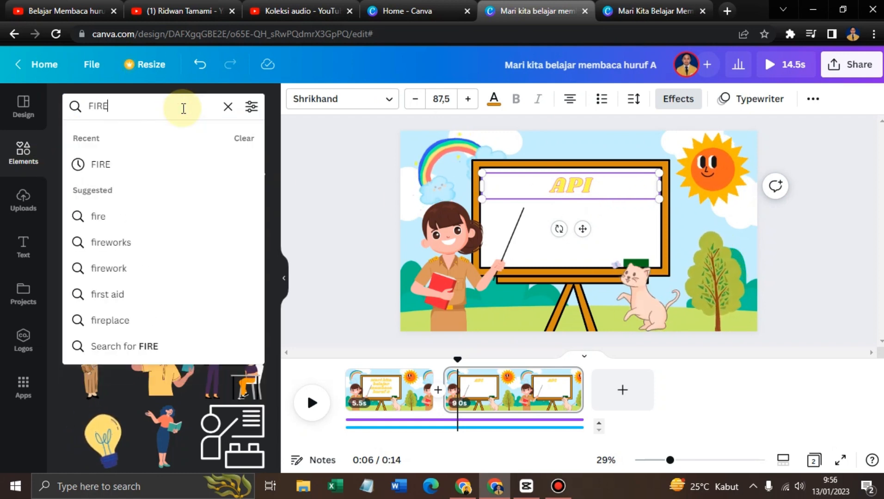
key(Return)
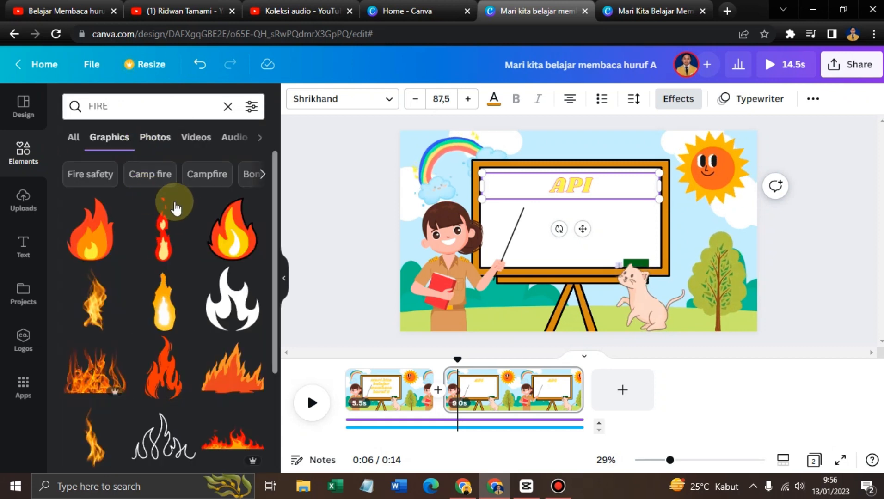
scroll(211, 292, down, 3)
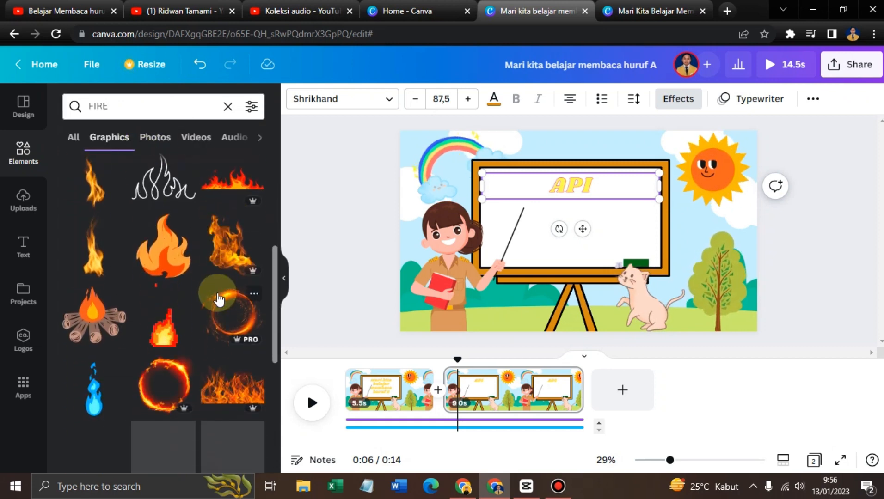
scroll(215, 294, up, 3)
scroll(218, 291, down, 3)
scroll(210, 287, up, 4)
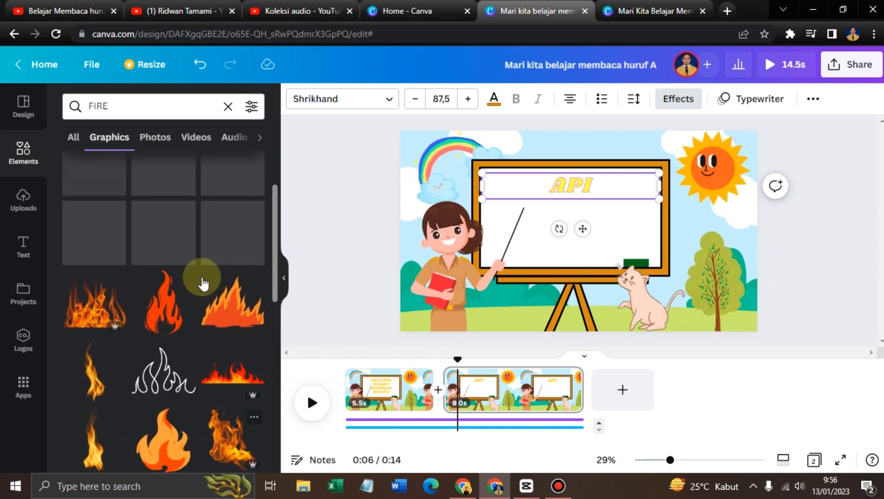
scroll(162, 208, down, 5)
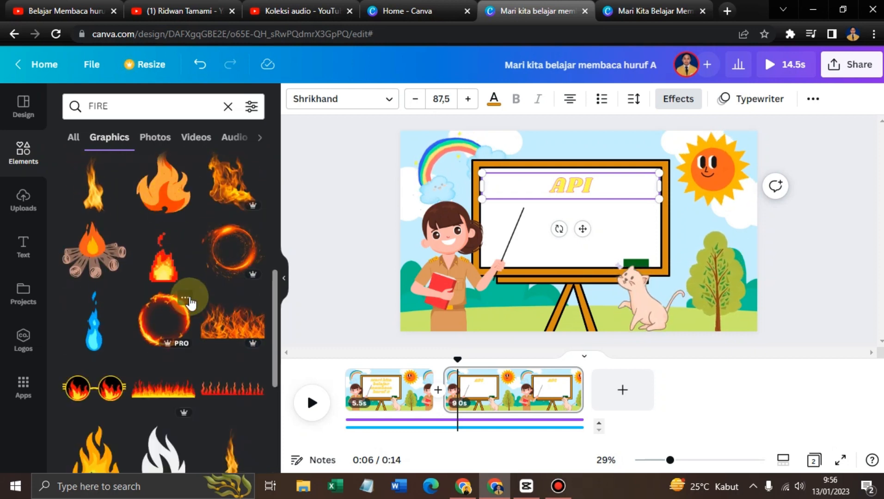
scroll(192, 296, up, 8)
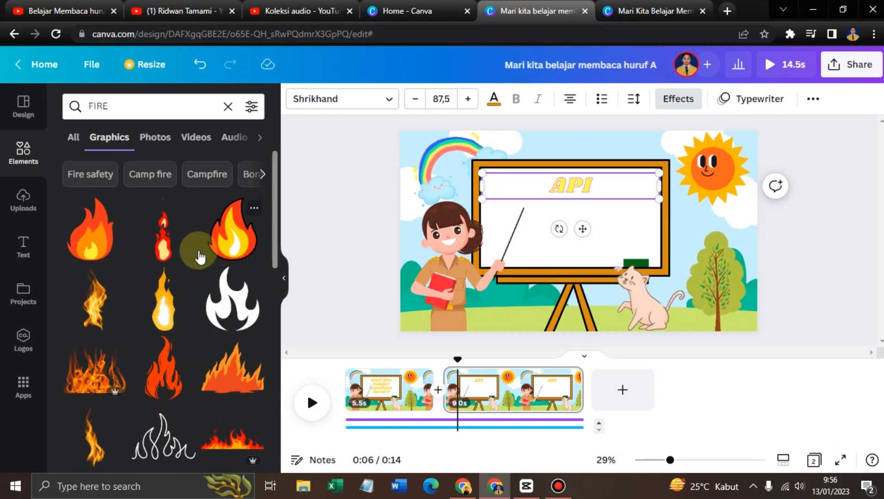
click(225, 250)
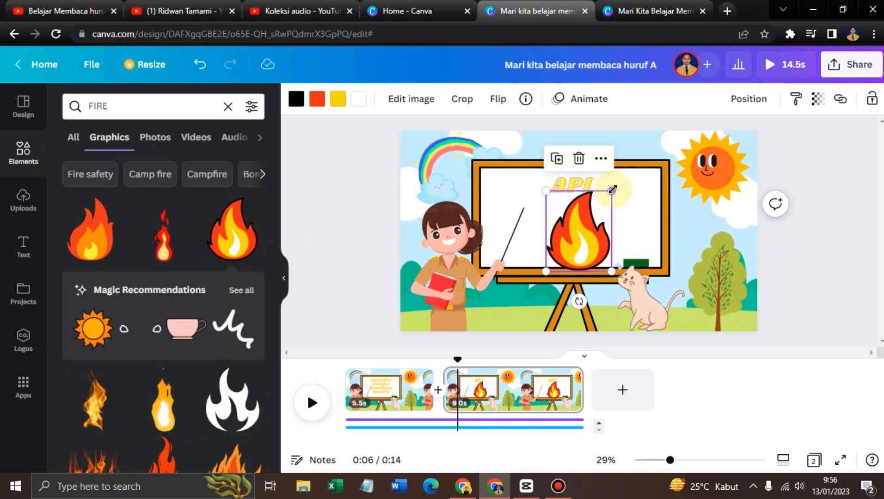
drag(612, 189, 573, 225)
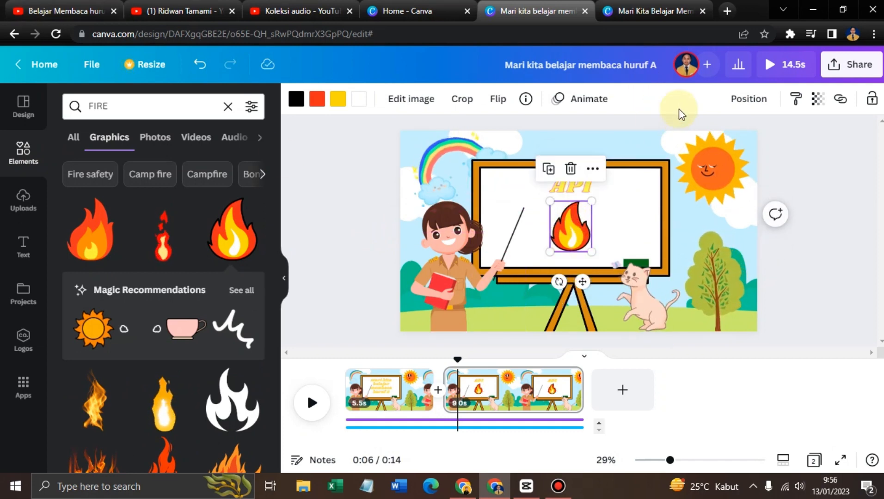
- Apply the Pop animation on enter to the flame and play the second page from its start to check the timing
click(577, 97)
click(98, 262)
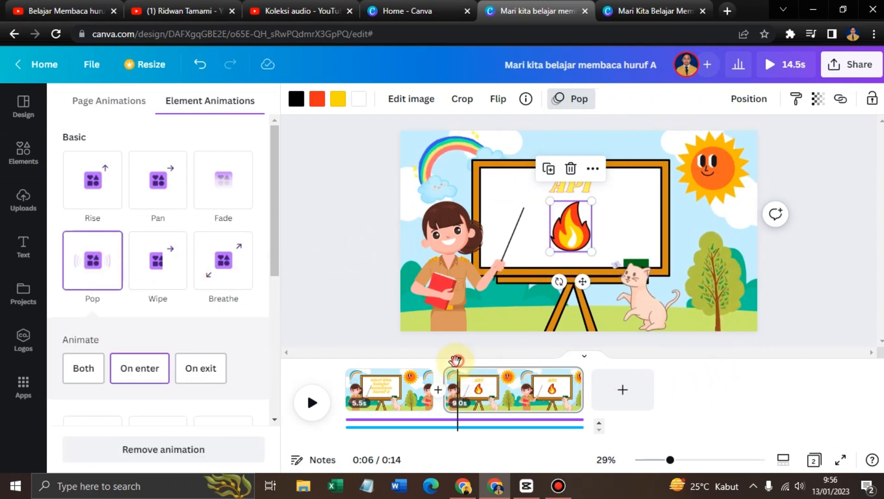
drag(457, 360, 442, 369)
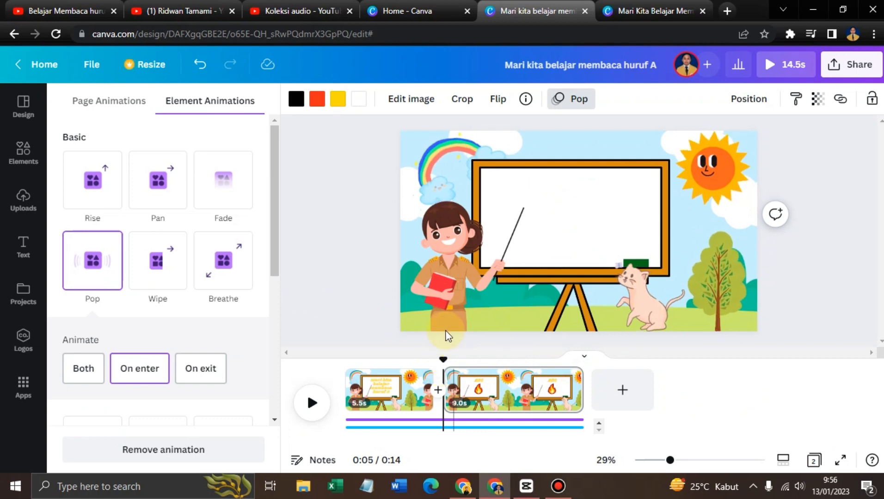
key(space)
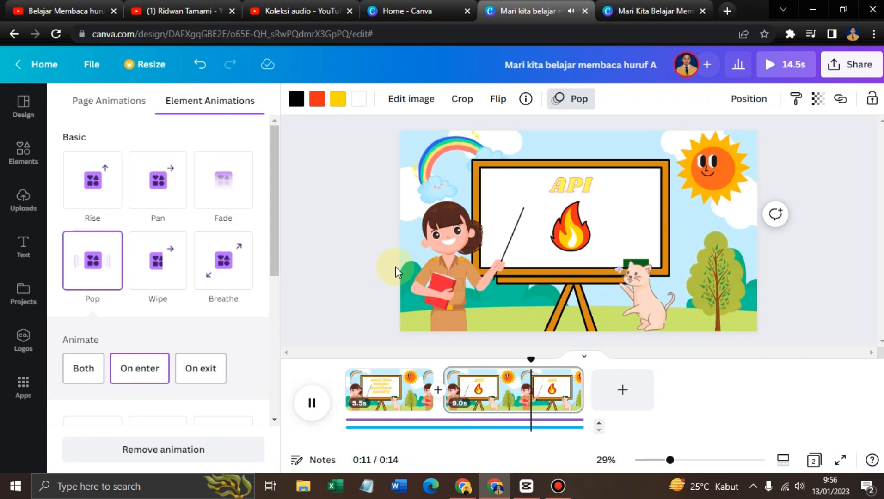
key(space)
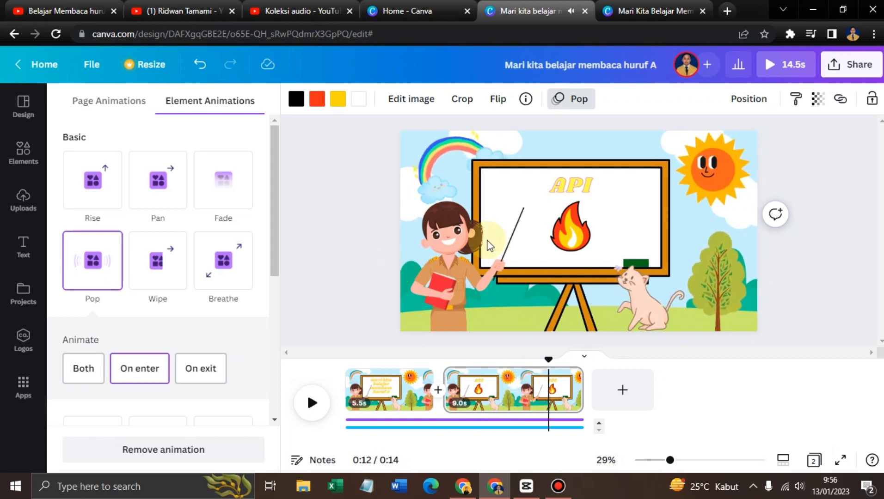
- Set the API text's Typewriter animation to run on enter
click(577, 186)
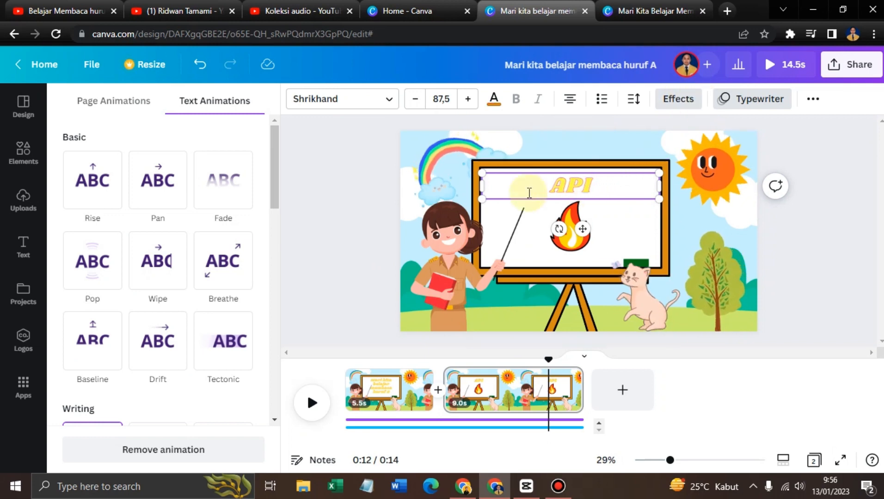
click(631, 200)
scroll(127, 296, down, 3)
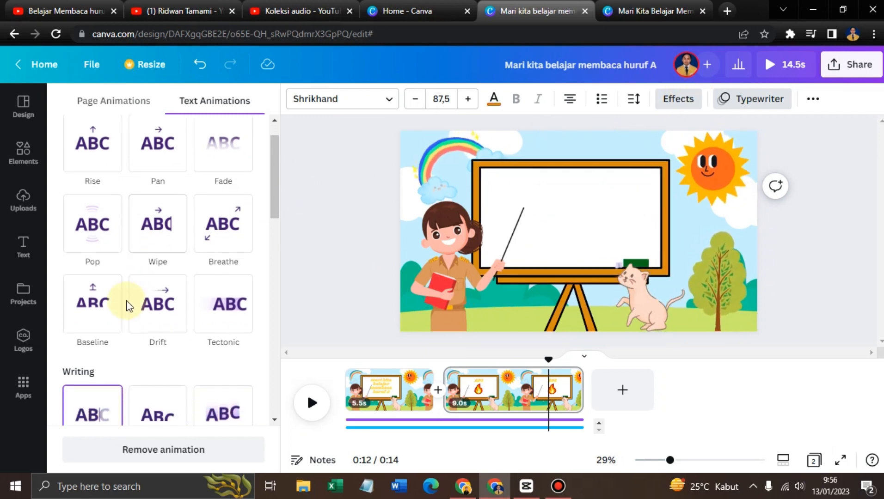
scroll(126, 302, up, 3)
scroll(129, 301, down, 5)
click(139, 299)
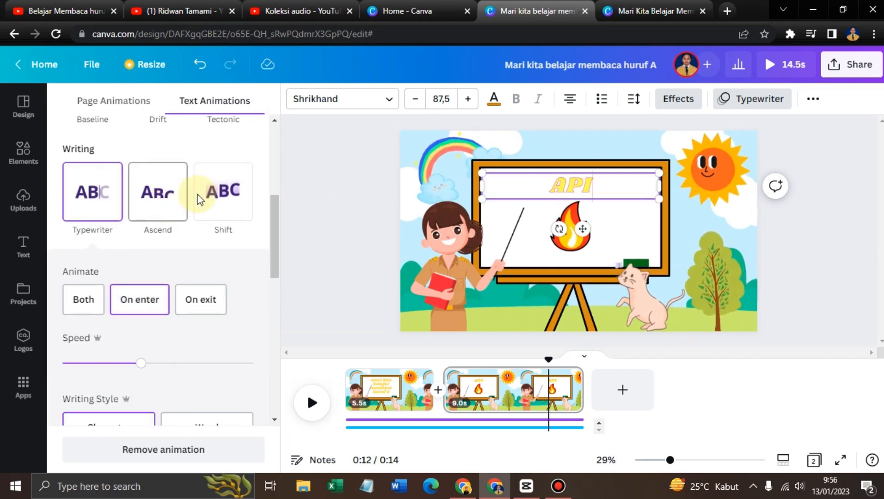
- Switch the API text's animation to Ascend on enter and scrub through to the end of the second page
click(171, 205)
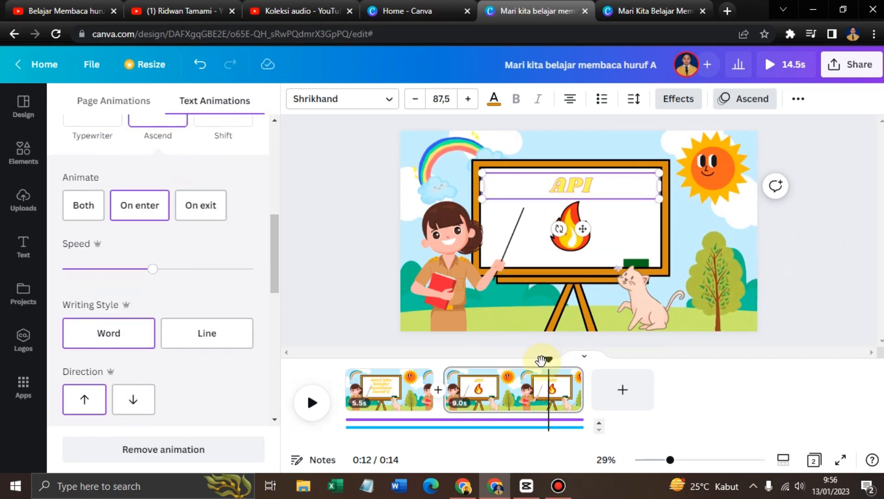
drag(544, 360, 582, 358)
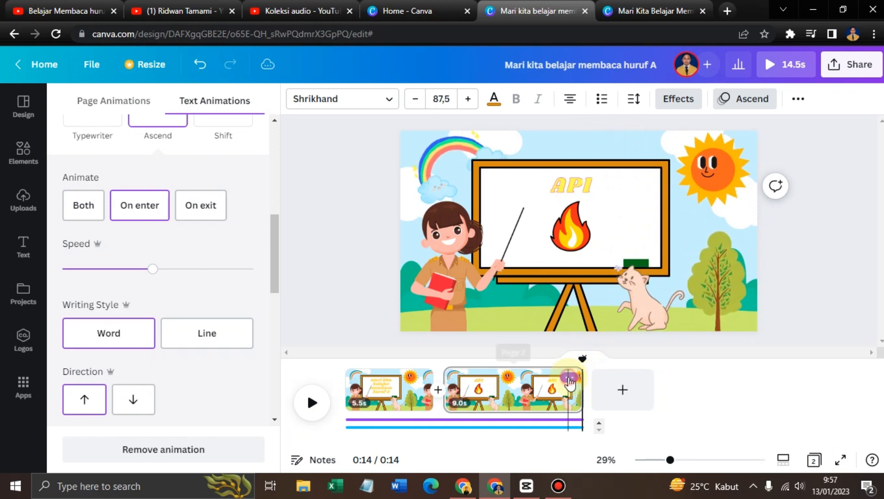
- Extend the second page beyond the audio track, check where the audio ends, and trim the page's duration to 10.0 s
click(569, 379)
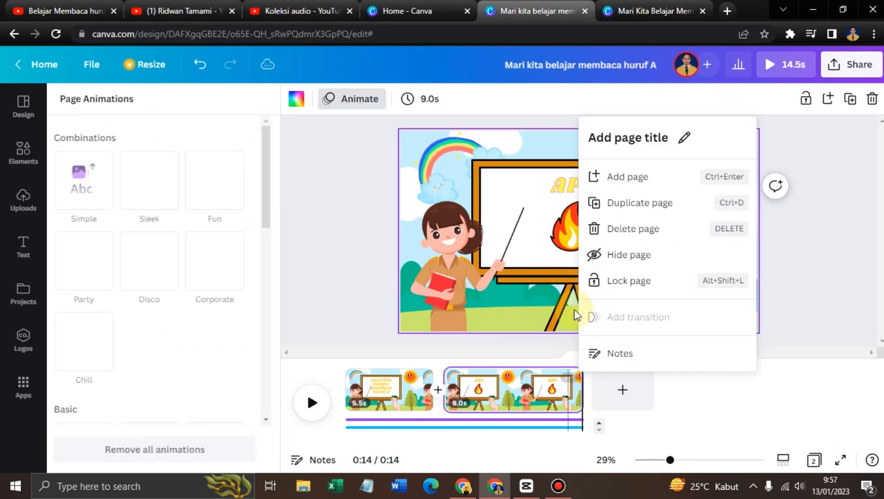
click(550, 357)
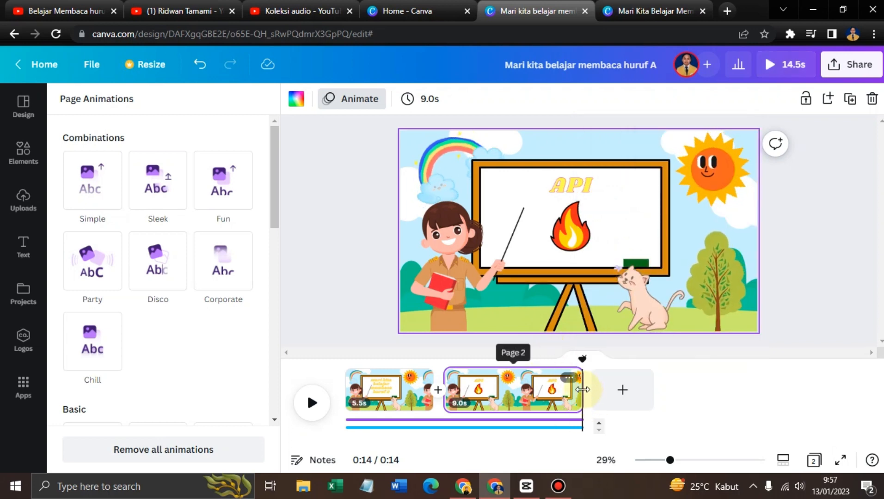
drag(582, 389, 733, 398)
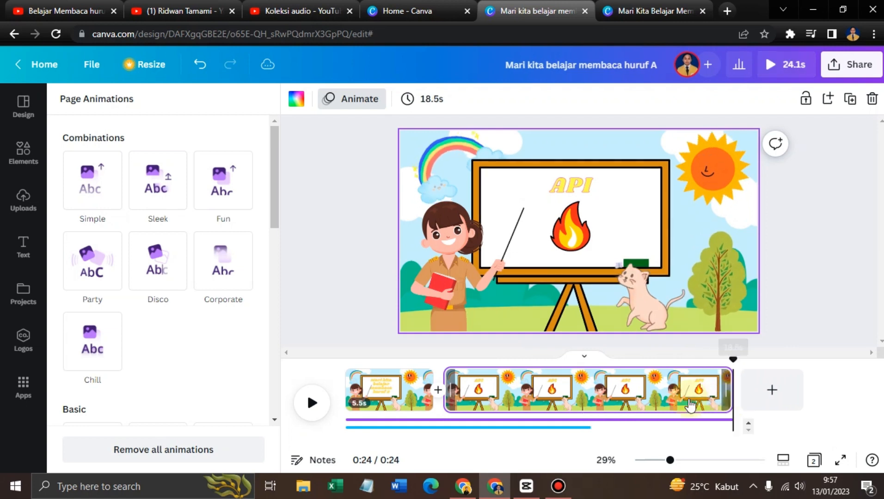
click(587, 377)
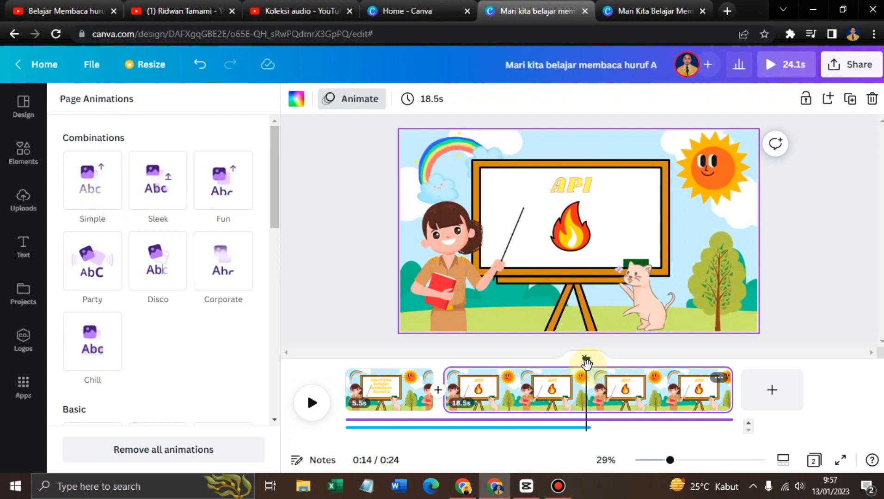
drag(572, 367, 506, 376)
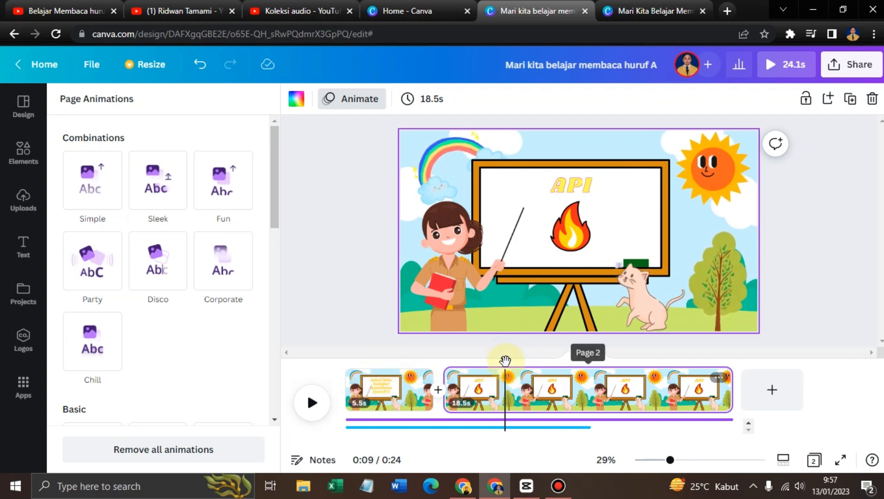
drag(505, 361, 590, 379)
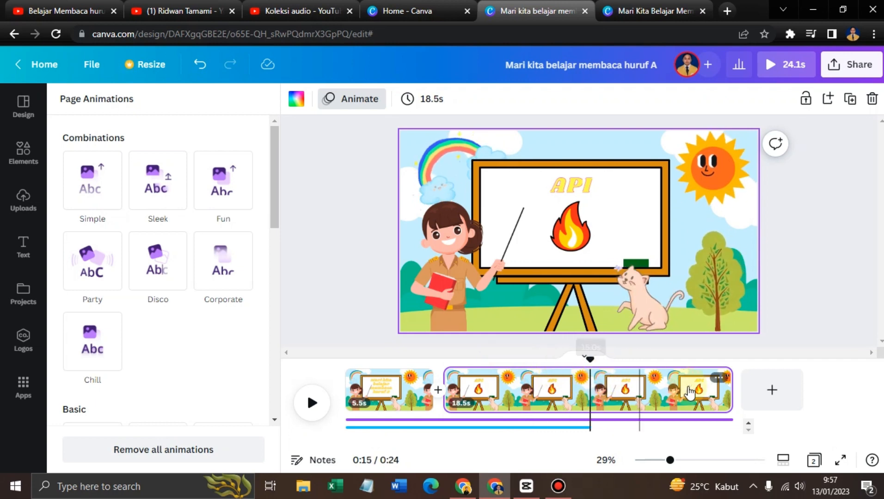
drag(731, 390, 596, 386)
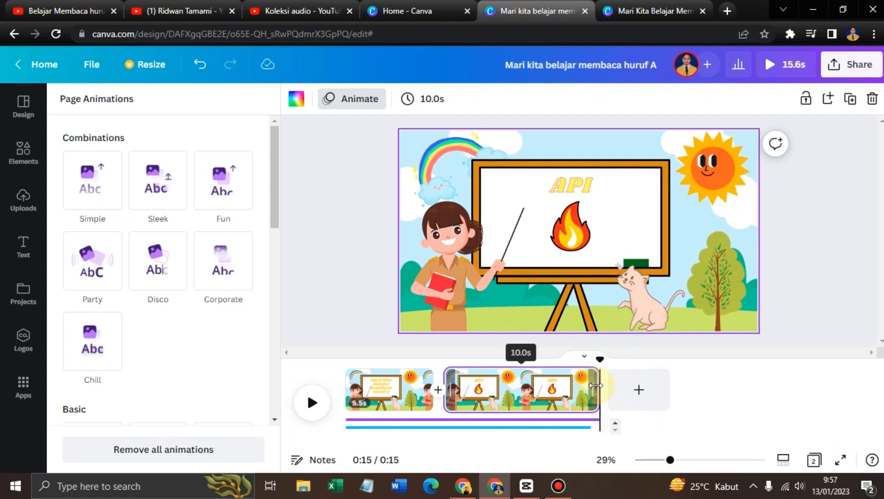
- Download all pages as an MP4 video at 1080p (HD) quality and save it as "Mari kita belajar membaca huruf A"
click(851, 74)
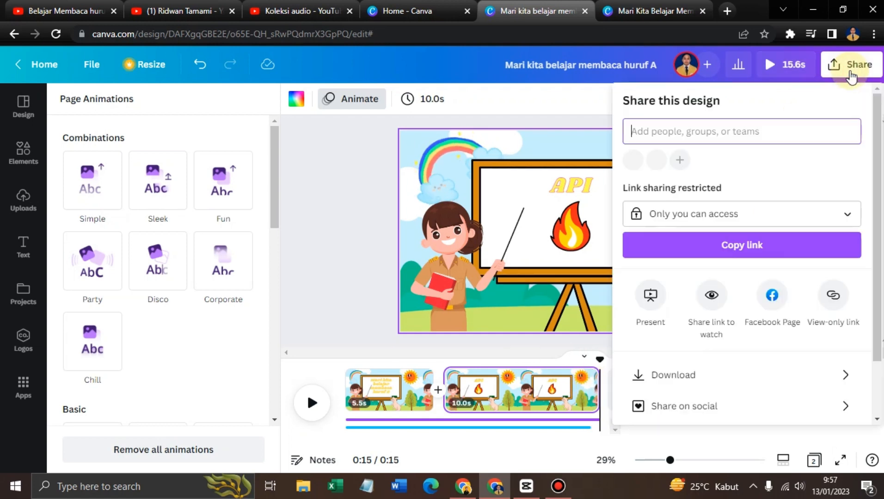
click(722, 372)
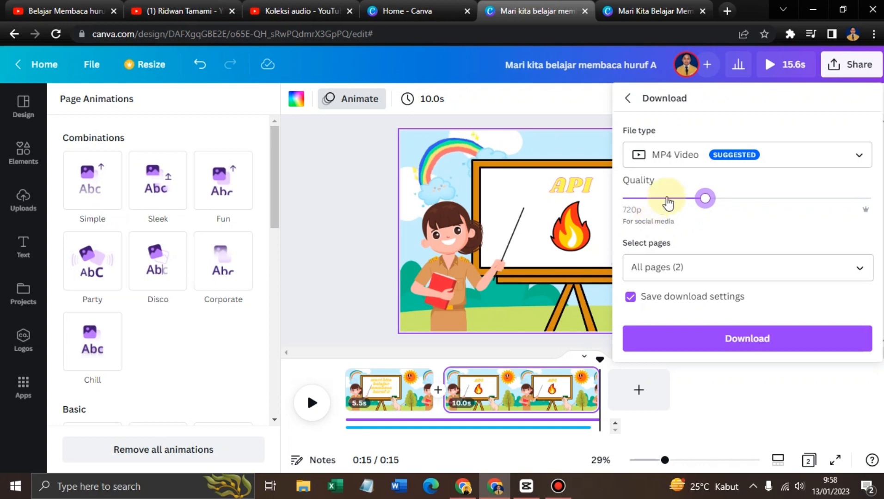
drag(667, 202, 754, 205)
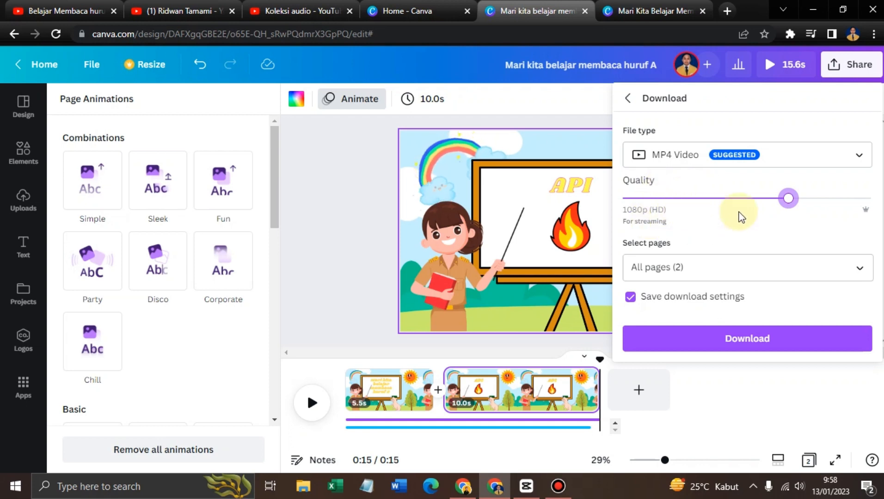
click(755, 344)
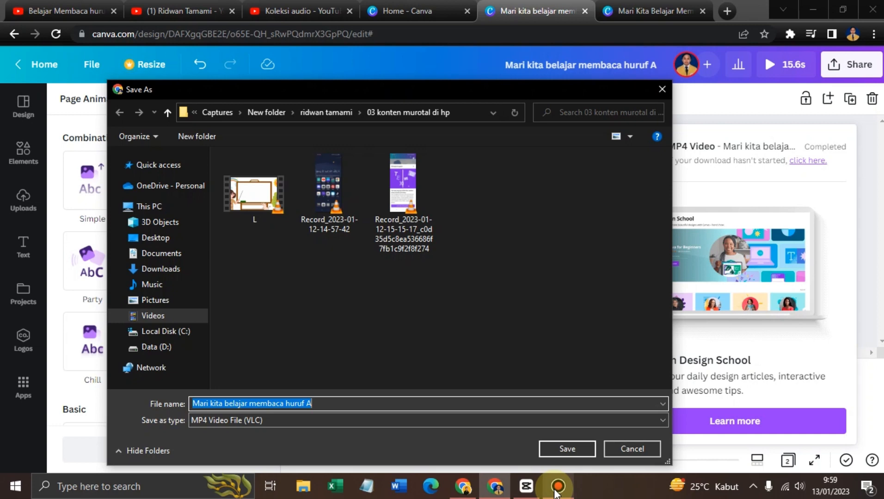
click(568, 449)
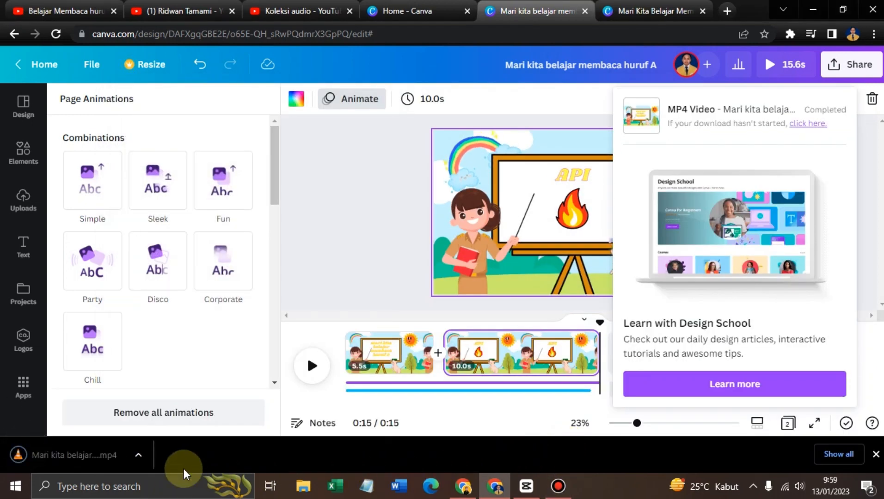
- Play the downloaded MP4 in VLC media player to review it, close the player, and dismiss the design's download notice
click(138, 455)
click(153, 370)
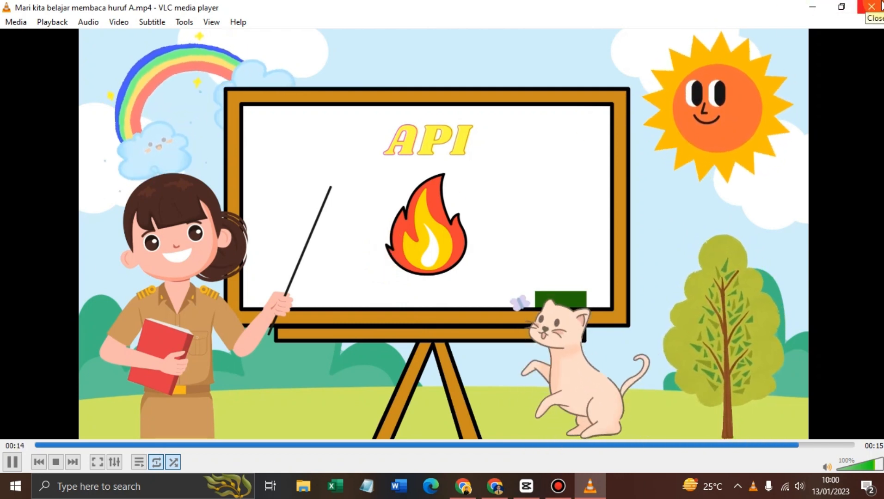
click(879, 5)
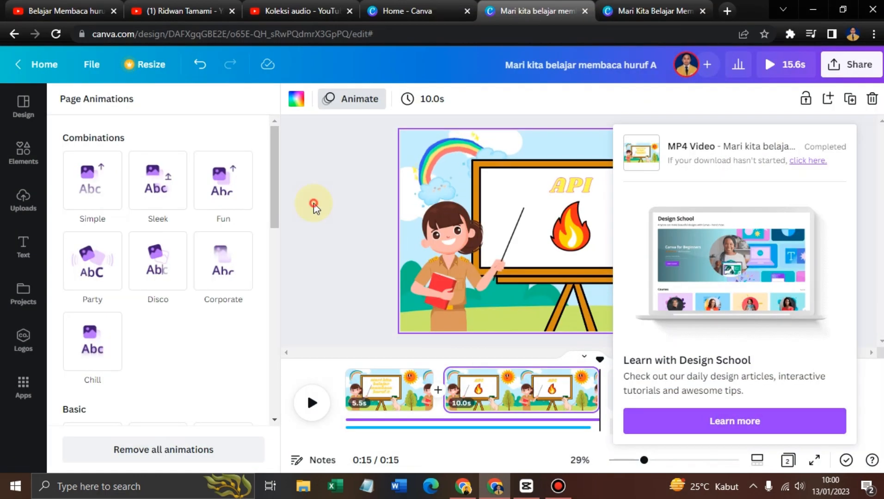
click(313, 204)
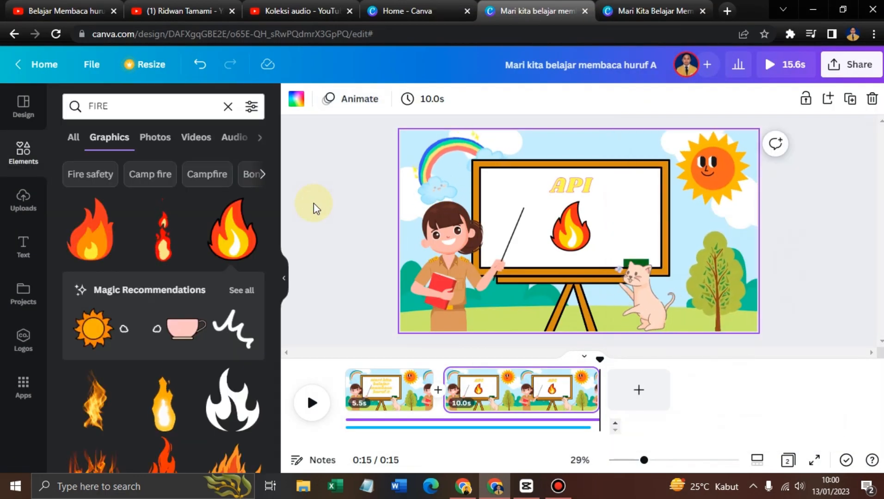